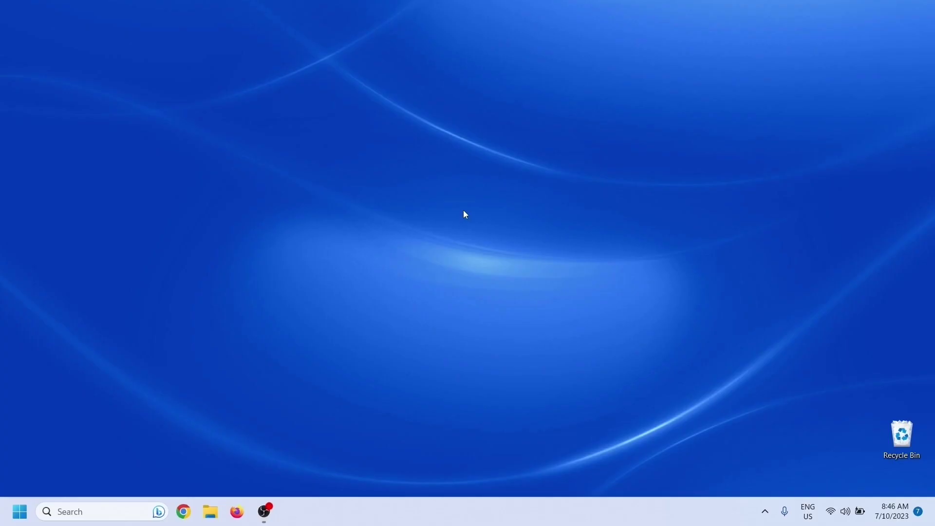
# Search the Start menu for 'packet' and launch Cisco Packet Tracer.
pyautogui.click(27, 509)
pyautogui.click(140, 82)
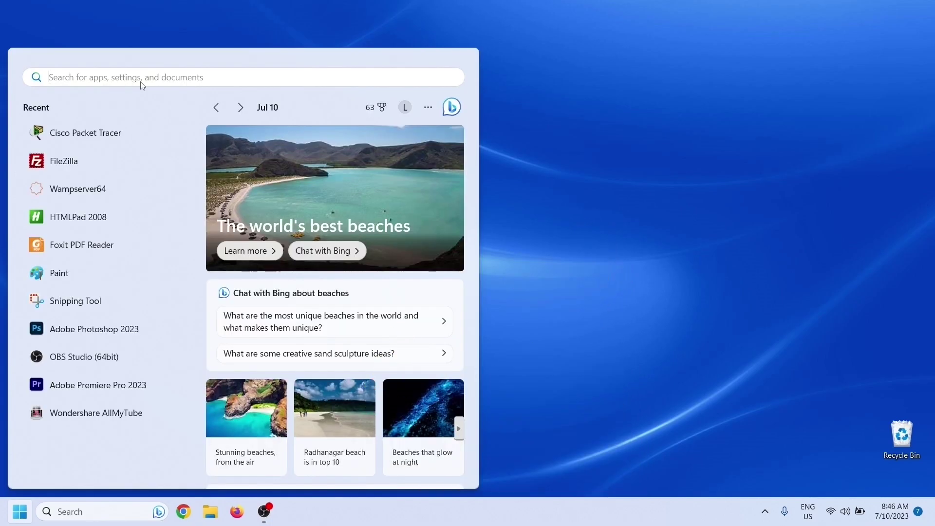
pyautogui.write('packet')
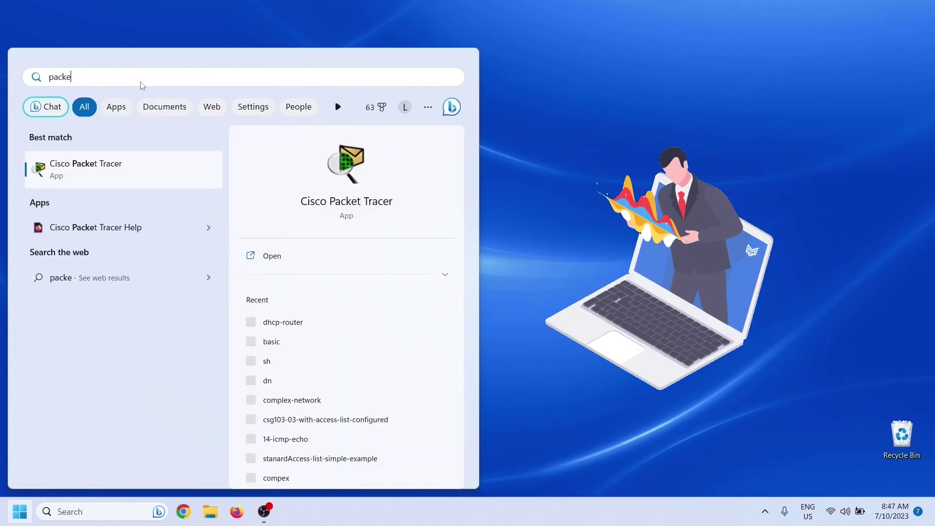
pyautogui.click(115, 170)
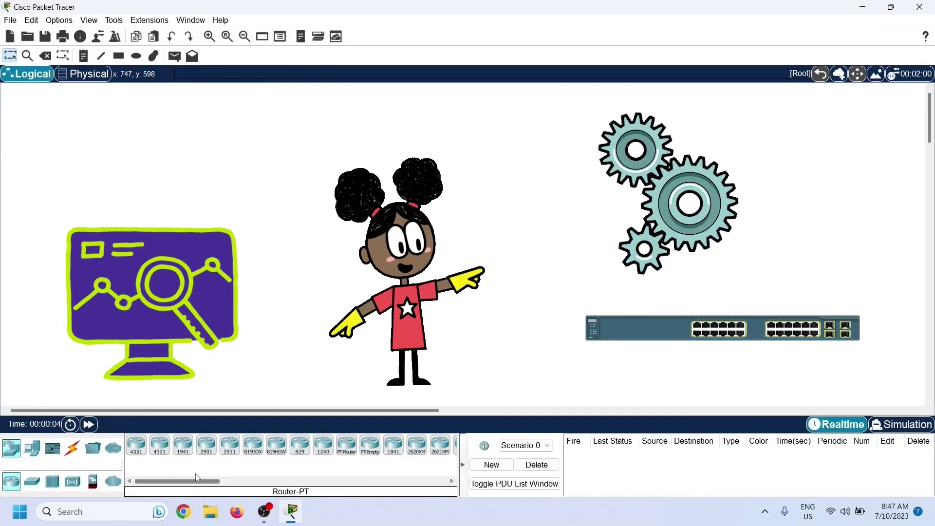
# Place a router and, below it, a 2960 switch on the workspace.
pyautogui.moveTo(394, 445); pyautogui.dragTo(181, 203)
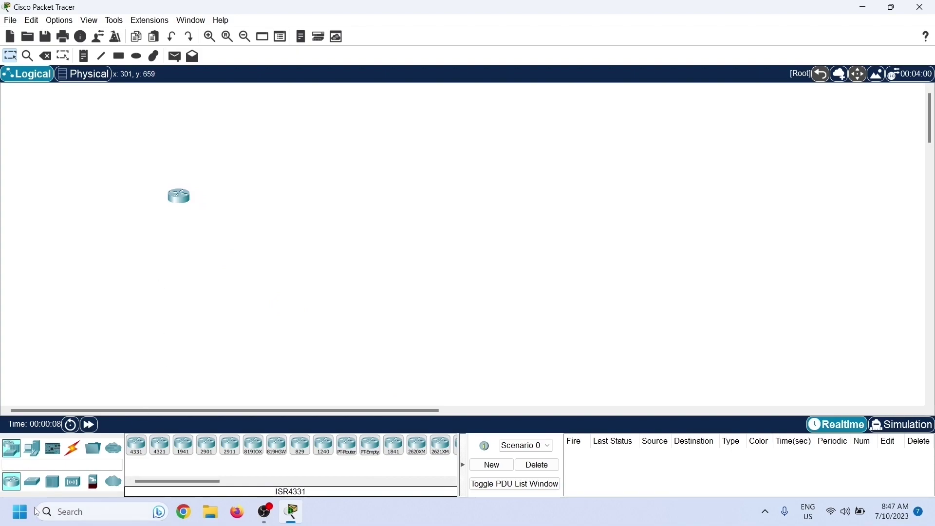
pyautogui.click(32, 481)
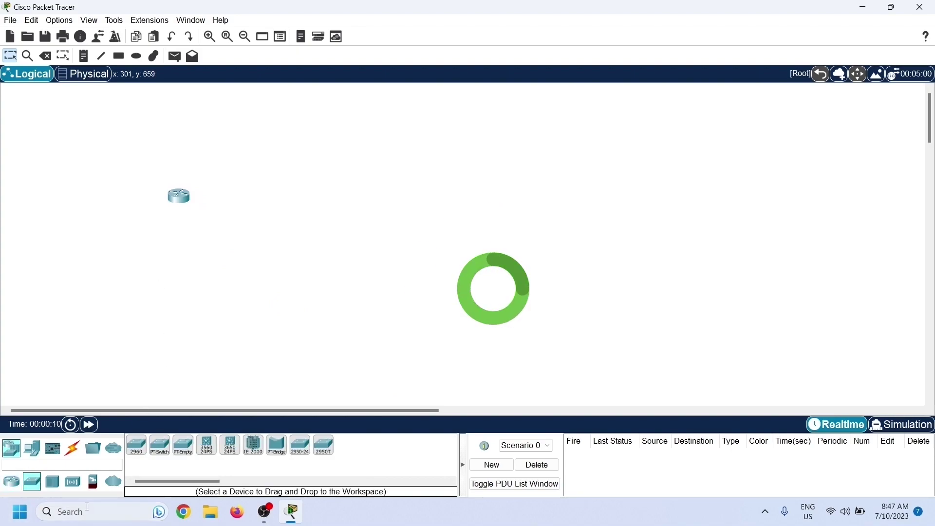
pyautogui.moveTo(136, 446); pyautogui.dragTo(179, 289)
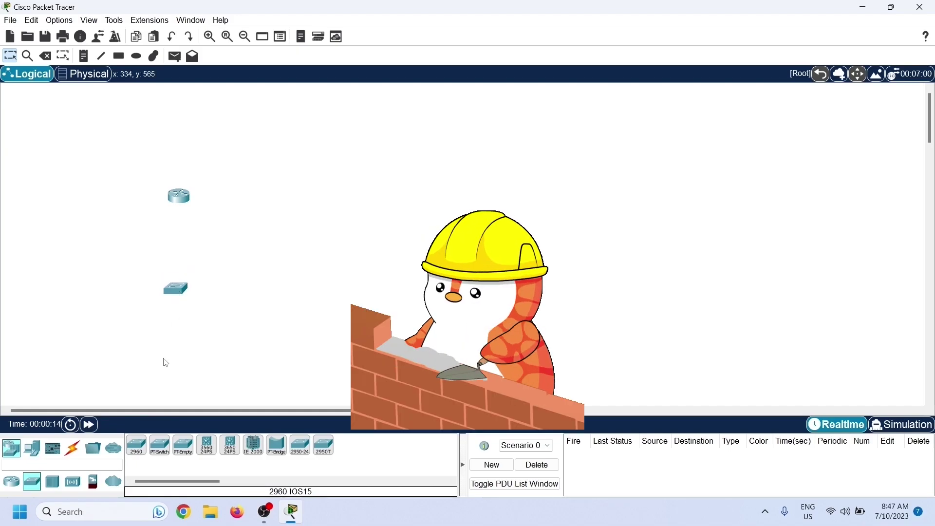
# Add four PCs, two left of the router and two right of the switch.
pyautogui.click(32, 448)
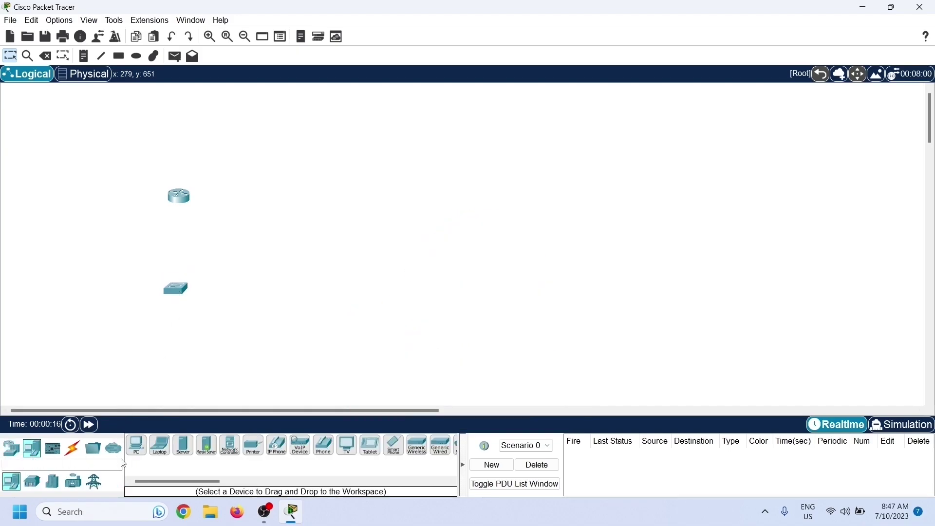
pyautogui.moveTo(141, 451); pyautogui.dragTo(61, 249)
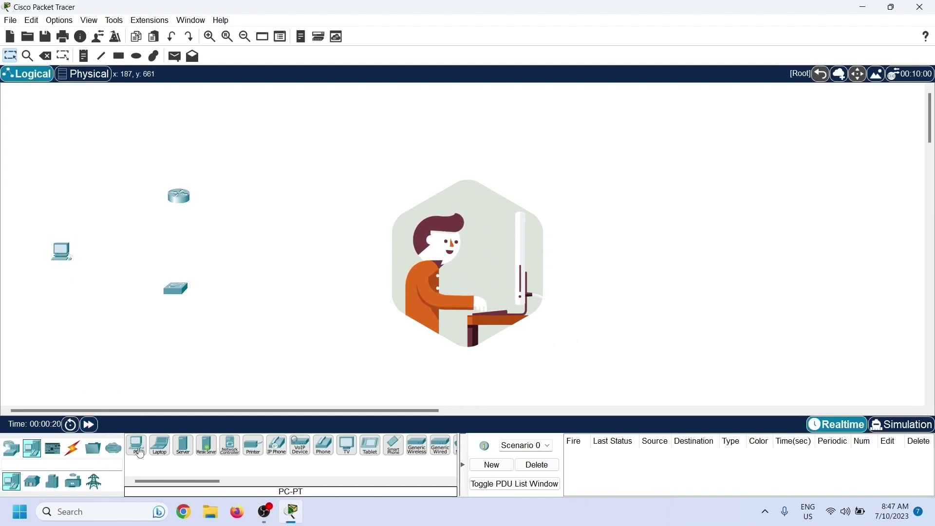
pyautogui.moveTo(141, 454); pyautogui.dragTo(69, 360)
pyautogui.moveTo(59, 323); pyautogui.dragTo(60, 324)
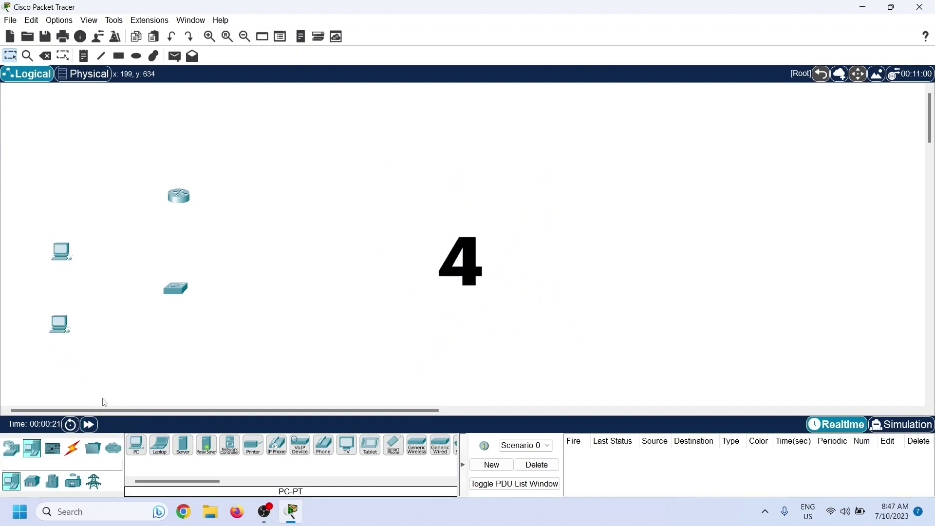
pyautogui.moveTo(220, 393); pyautogui.dragTo(276, 264)
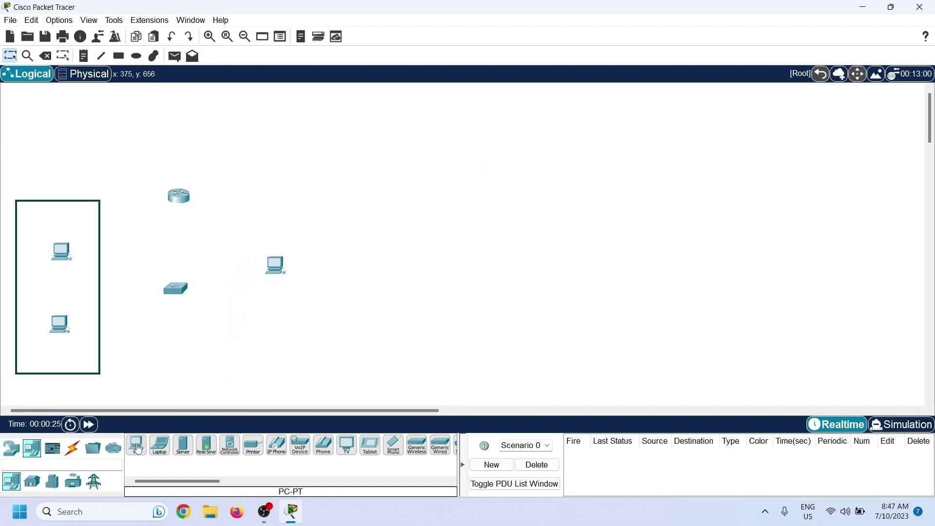
pyautogui.moveTo(138, 449); pyautogui.dragTo(268, 338)
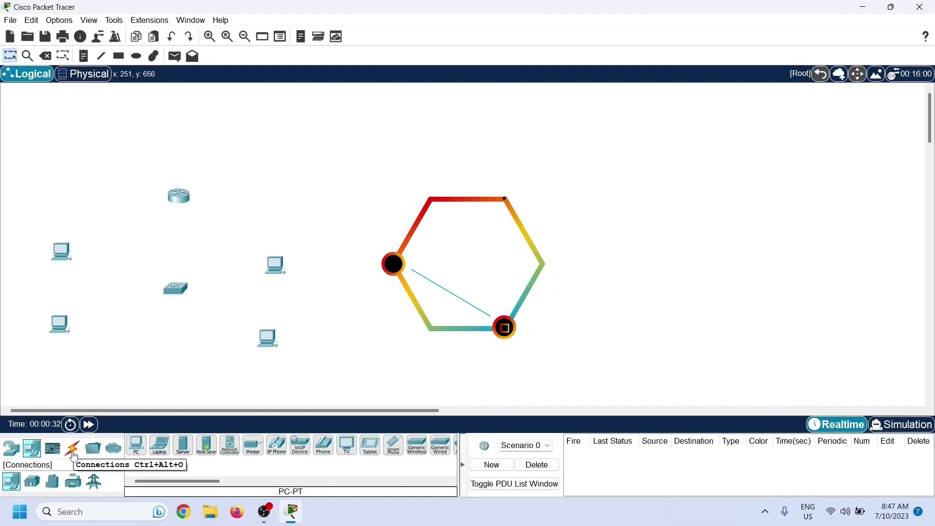
pyautogui.click(73, 455)
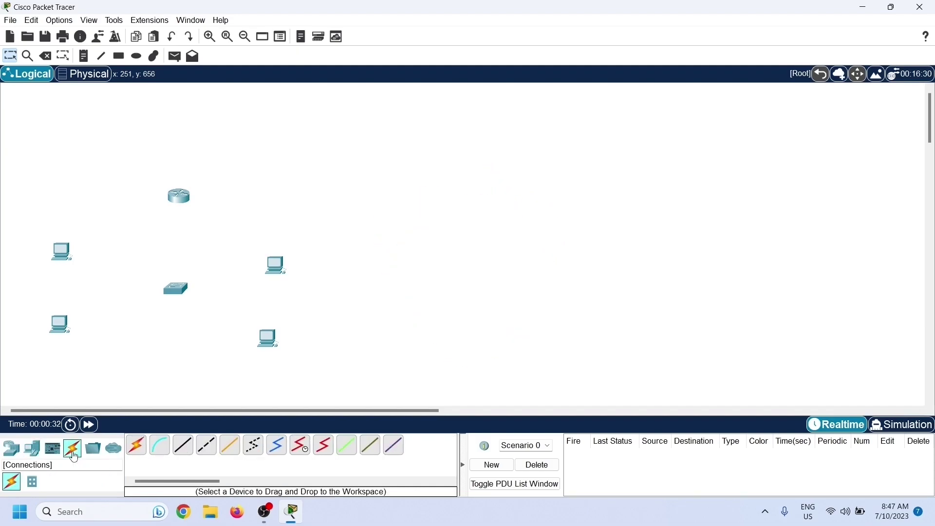
# Cable switch GigabitEthernet0/1 to router FastEthernet0/0 with copper straight-through.
pyautogui.click(187, 453)
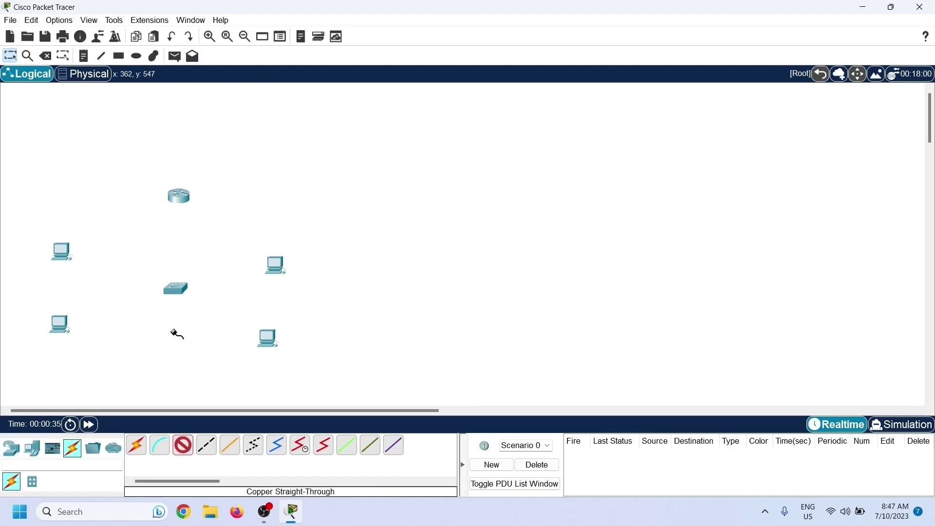
pyautogui.click(183, 291)
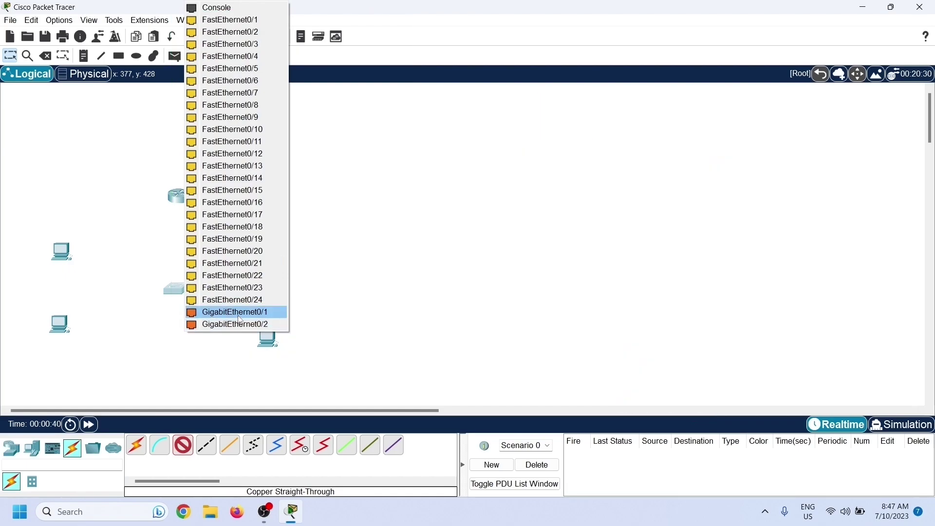
pyautogui.click(238, 316)
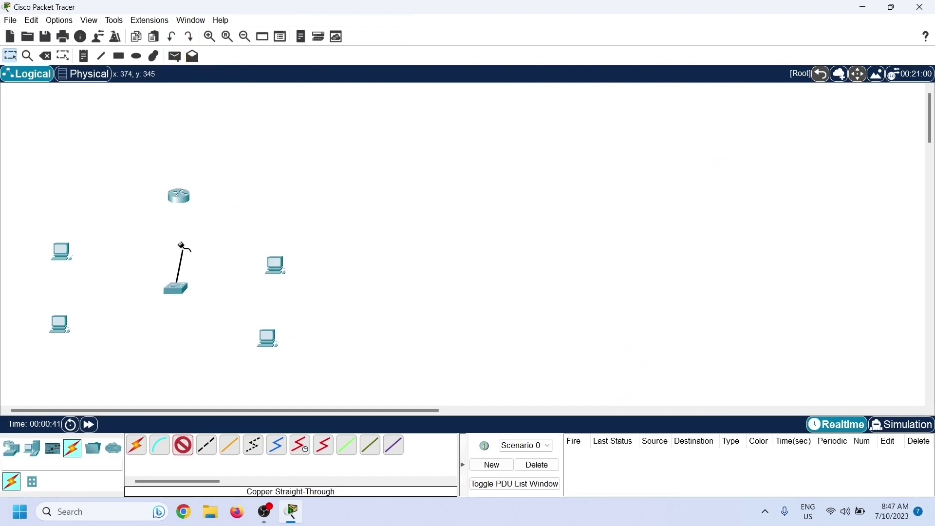
pyautogui.click(181, 199)
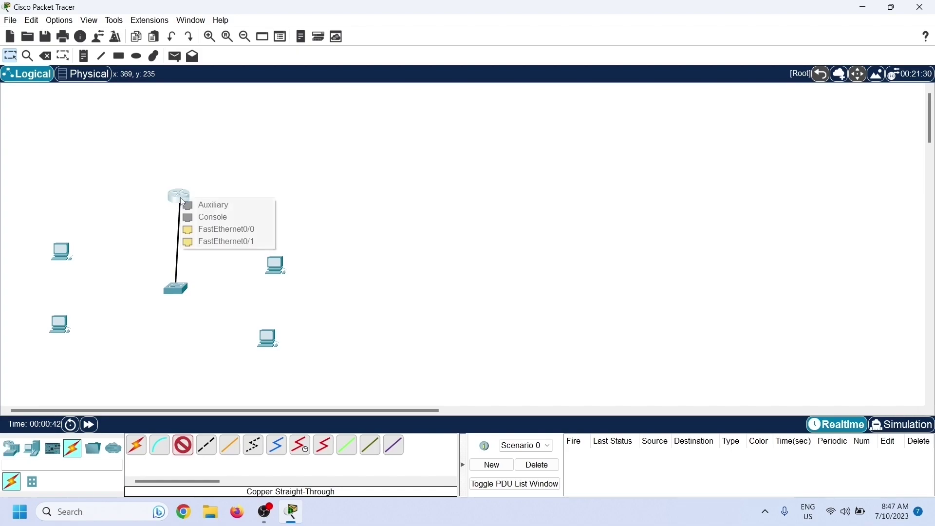
pyautogui.click(214, 229)
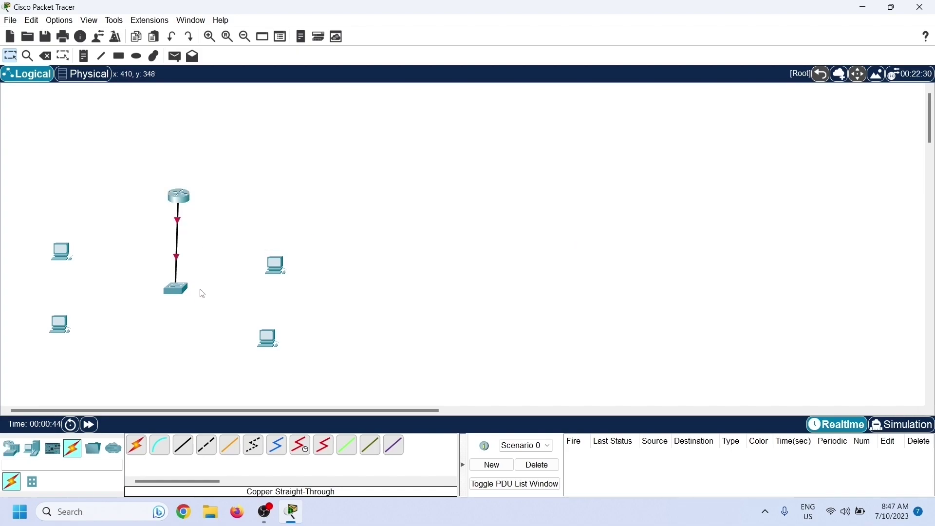
# Connect switch ports Fa0/1 and Fa0/2 to the two left PCs' FastEthernet0.
pyautogui.click(188, 451)
pyautogui.click(174, 291)
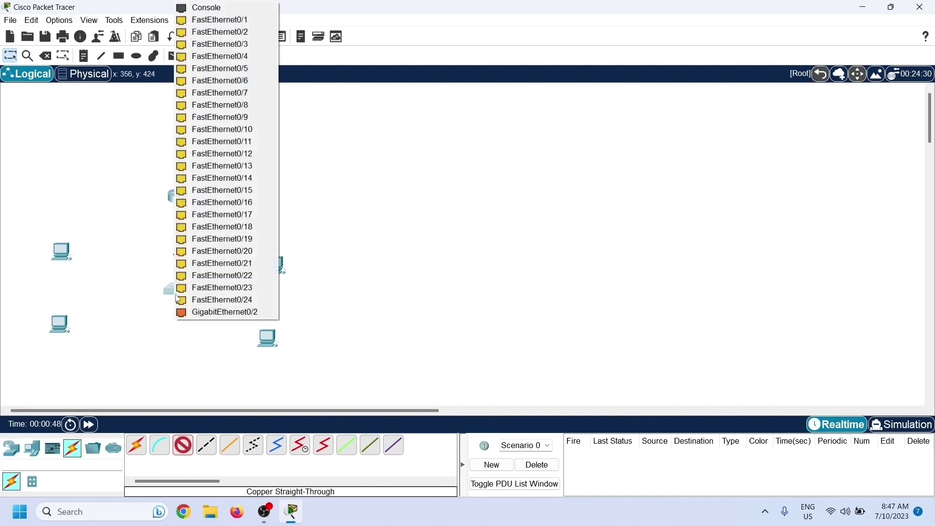
pyautogui.click(202, 50)
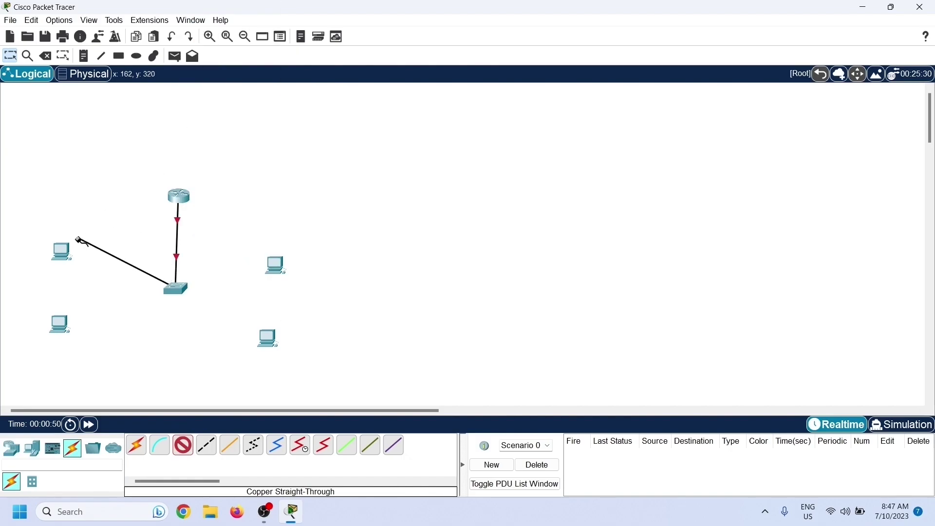
pyautogui.click(63, 252)
pyautogui.click(101, 304)
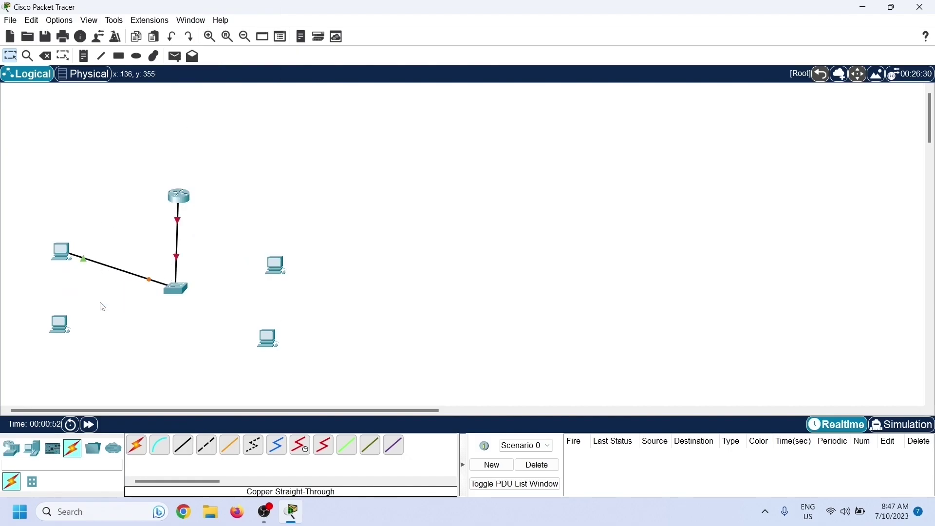
pyautogui.click(189, 451)
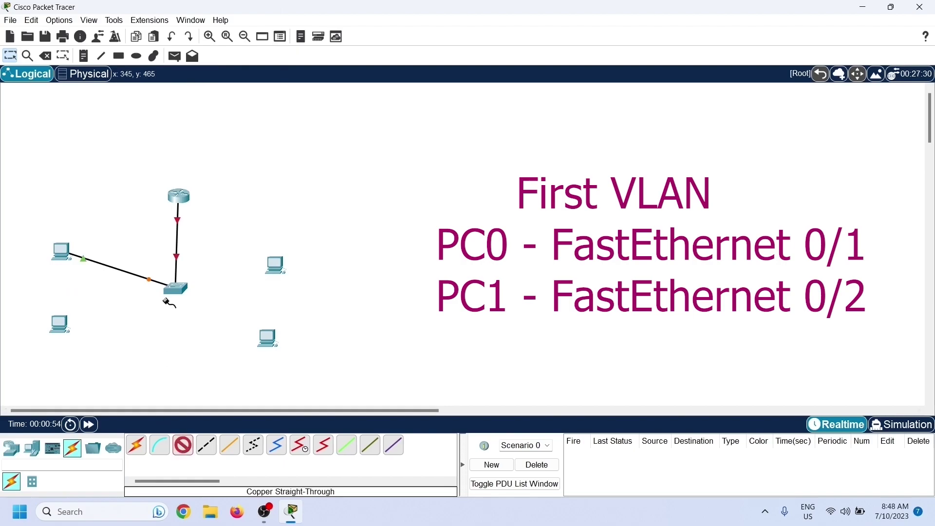
pyautogui.click(173, 290)
pyautogui.click(209, 21)
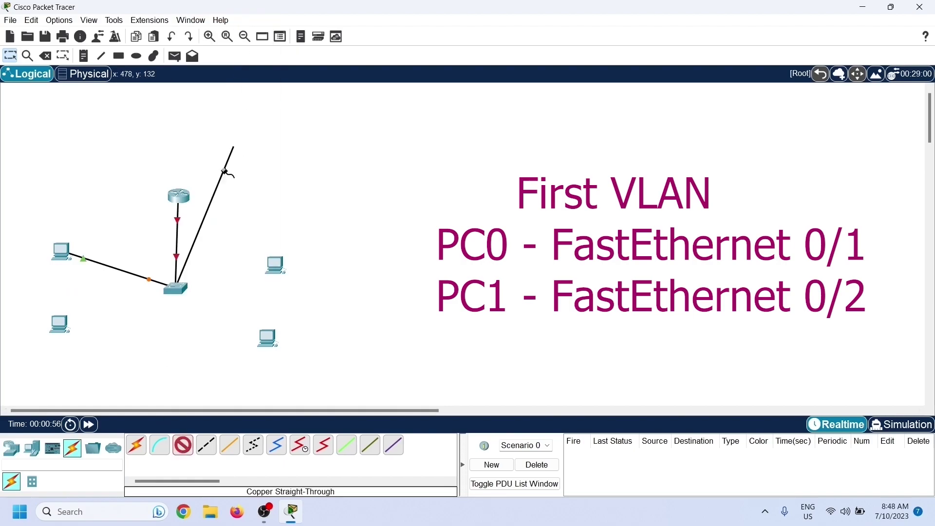
pyautogui.click(62, 325)
pyautogui.click(95, 368)
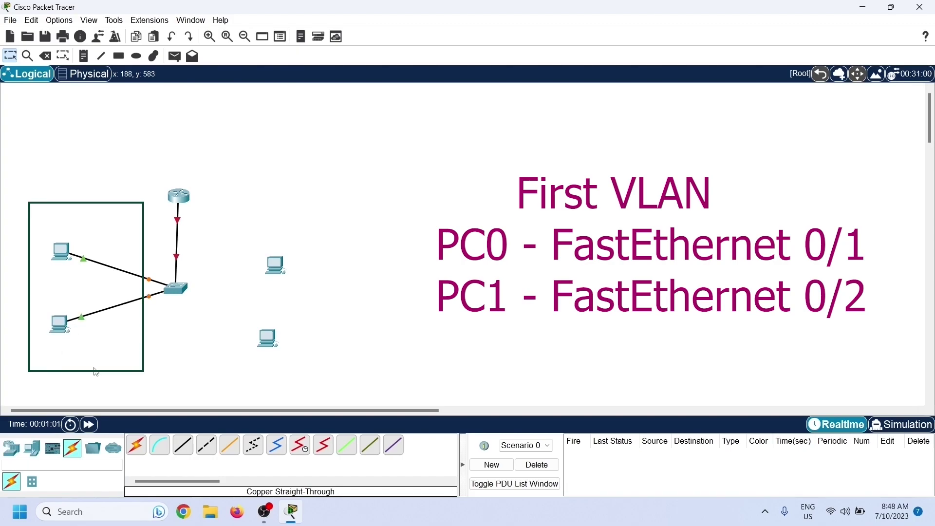
# Connect switch ports Fa0/3 and Fa0/4 to the two right PCs' FastEthernet0.
pyautogui.click(183, 445)
pyautogui.click(181, 289)
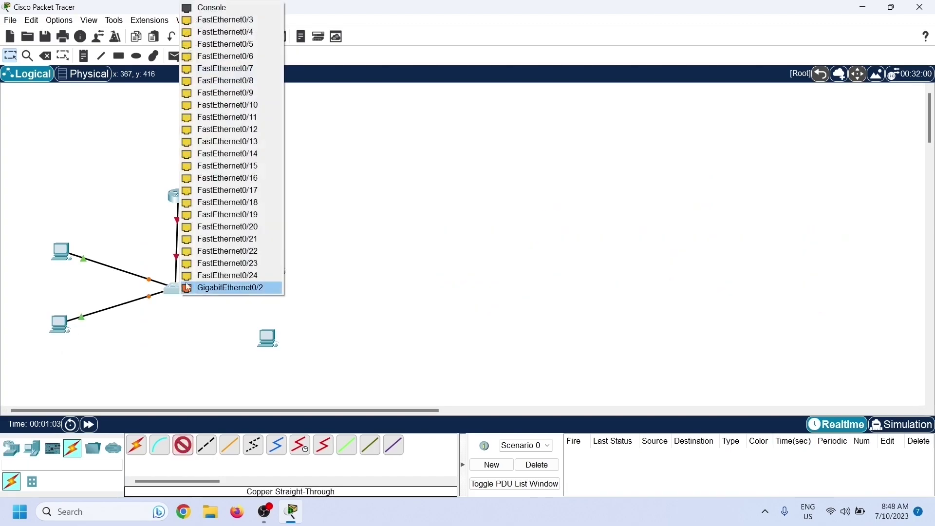
pyautogui.click(219, 22)
pyautogui.click(274, 266)
pyautogui.click(313, 310)
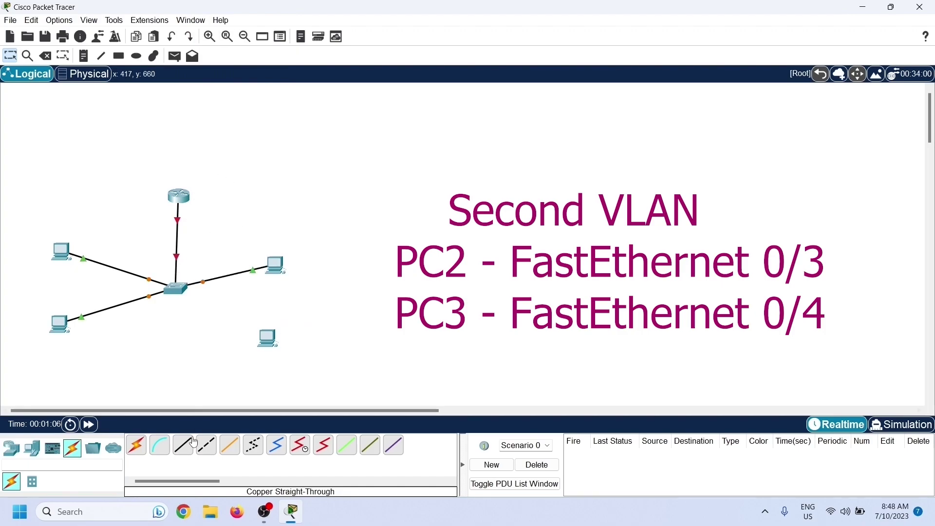
pyautogui.click(183, 444)
pyautogui.click(177, 287)
pyautogui.click(229, 31)
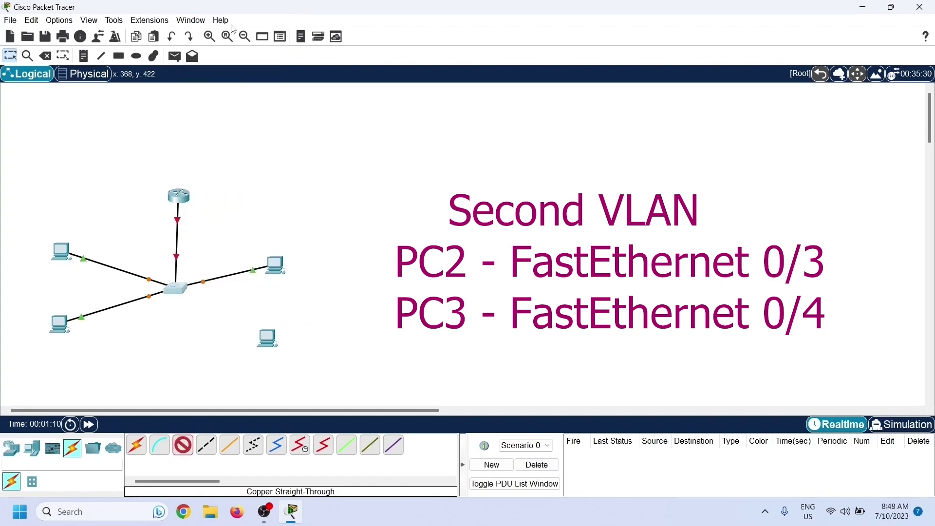
pyautogui.click(267, 339)
pyautogui.click(263, 384)
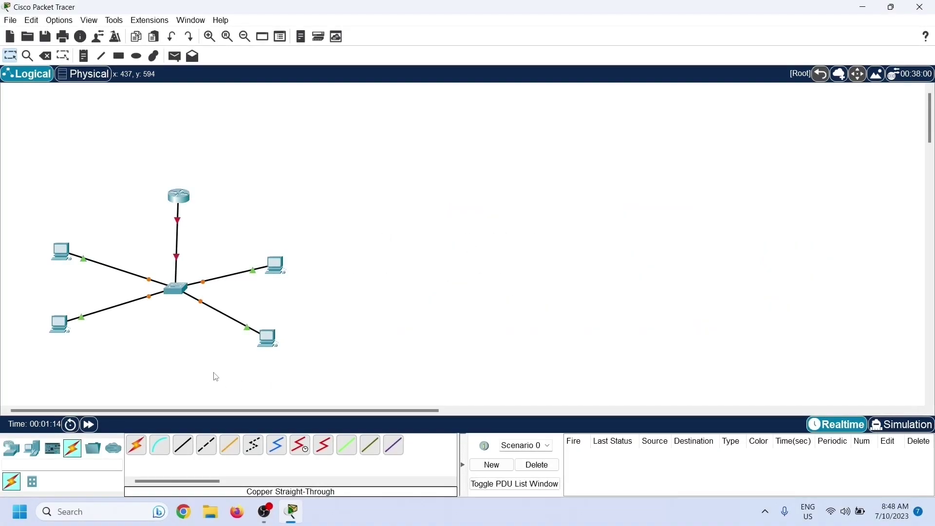
pyautogui.click(177, 288)
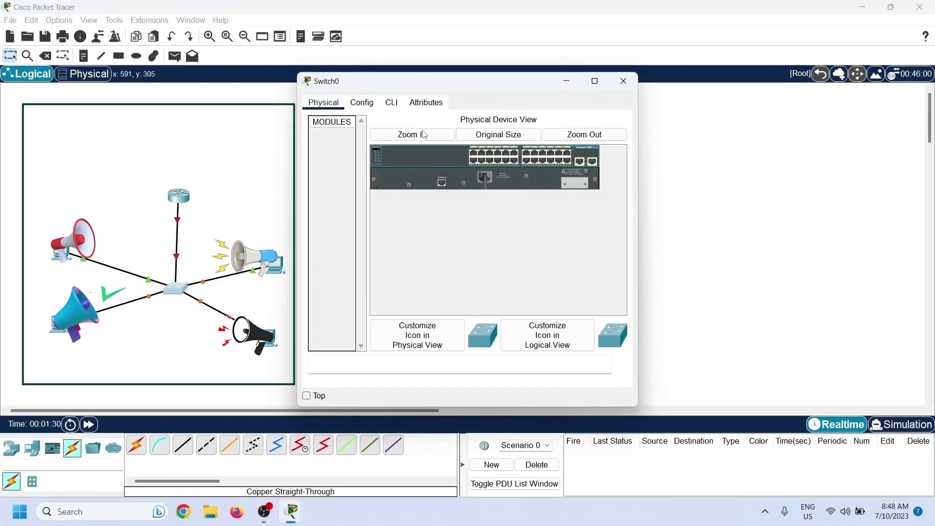
# Open Switch0's CLI in a widened window and run enable.
pyautogui.click(391, 102)
pyautogui.moveTo(409, 87); pyautogui.dragTo(424, 83)
pyautogui.moveTo(653, 254); pyautogui.dragTo(876, 253)
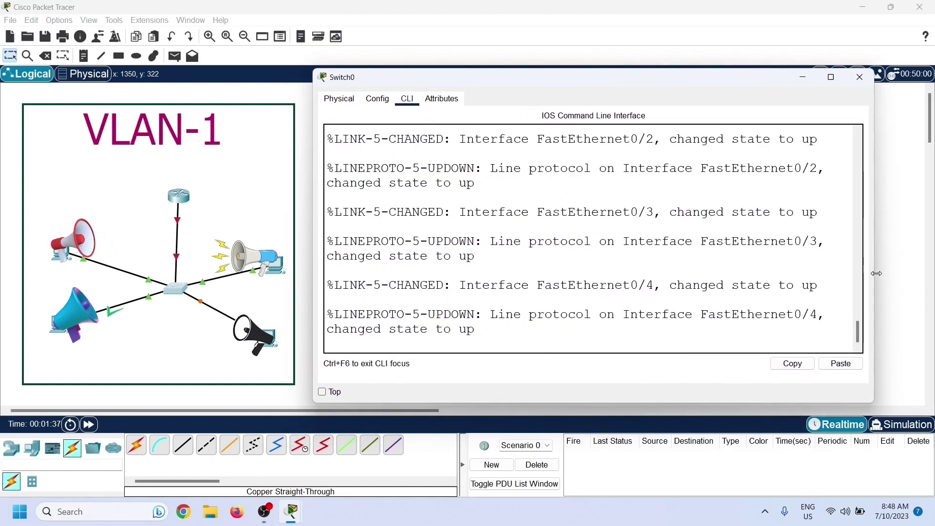
pyautogui.click(621, 336)
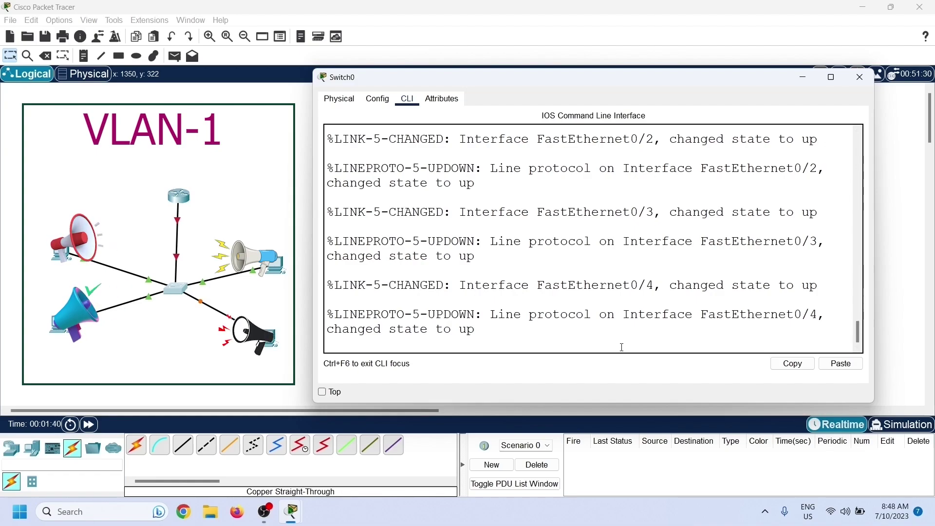
pyautogui.press('Return')
pyautogui.write('enabl')
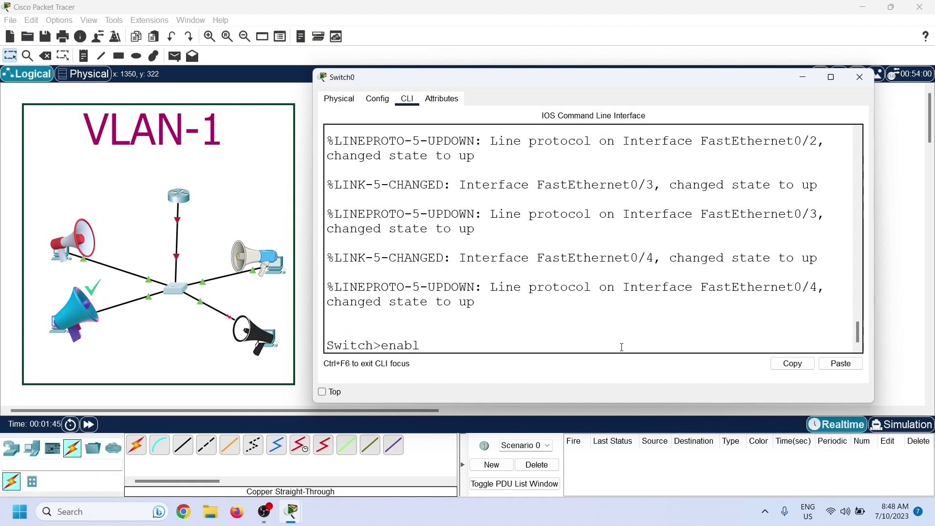
pyautogui.write('e')
pyautogui.press('Return')
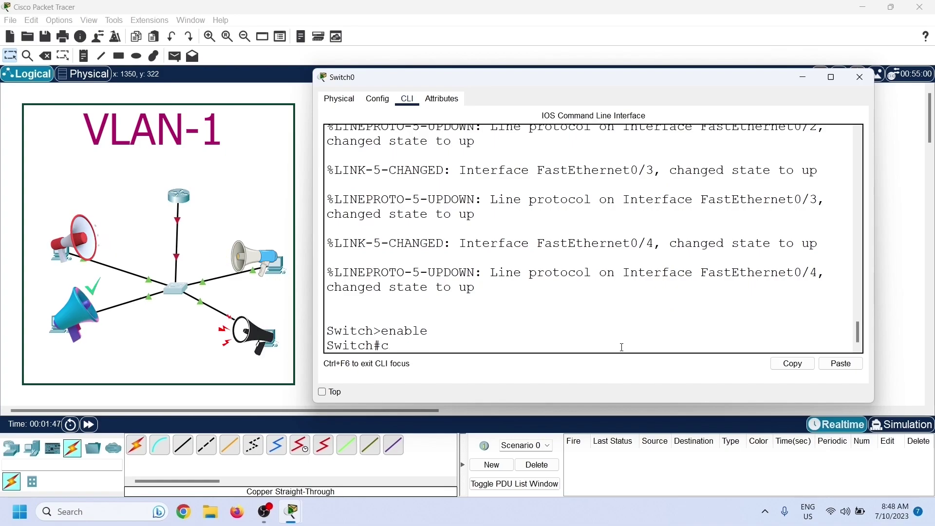
pyautogui.write('configure')
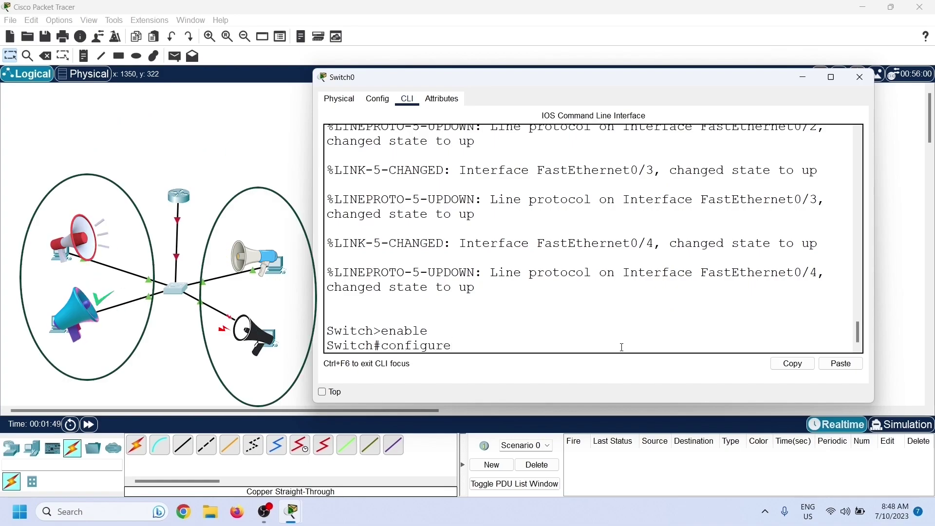
pyautogui.write(' terminal')
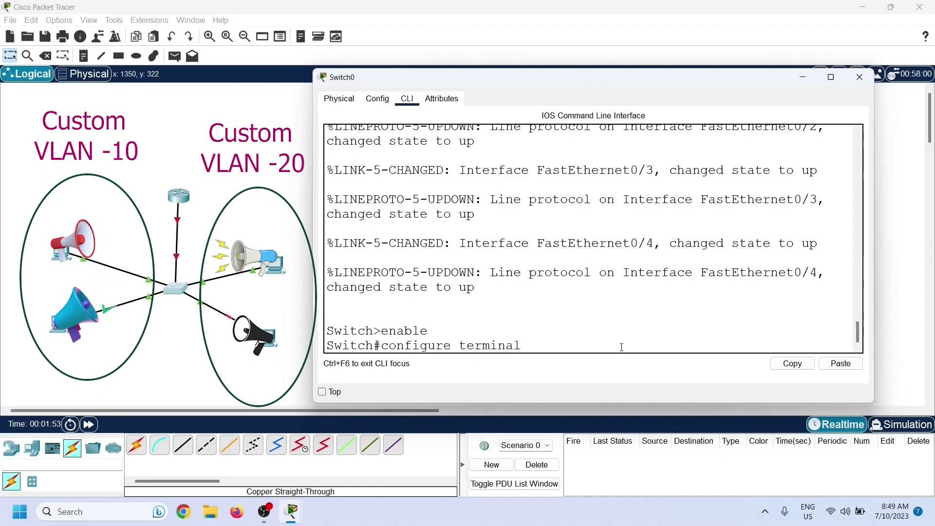
# Enter configure terminal and create VLAN 10 and VLAN 20 on Switch0.
pyautogui.press('Return')
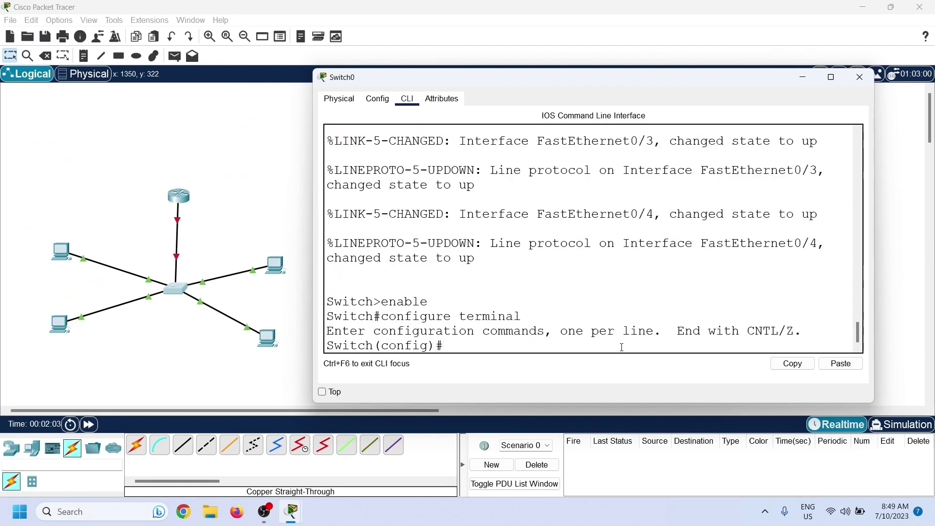
pyautogui.write('vlan 10')
pyautogui.press('Return')
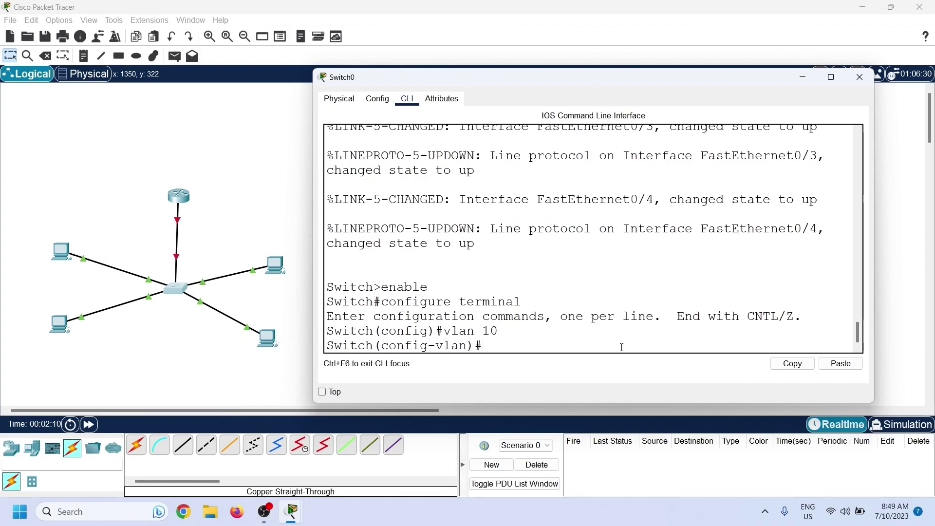
pyautogui.write('ex')
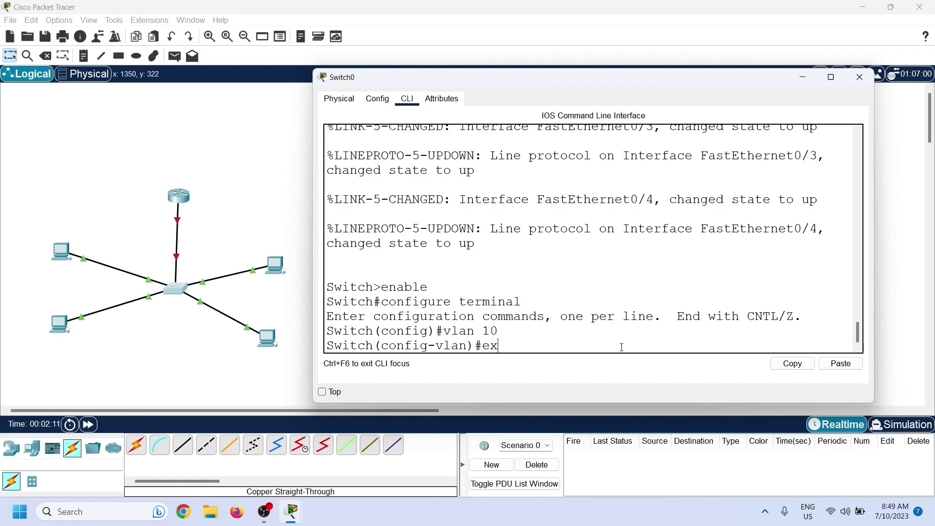
pyautogui.write('it')
pyautogui.press('Return')
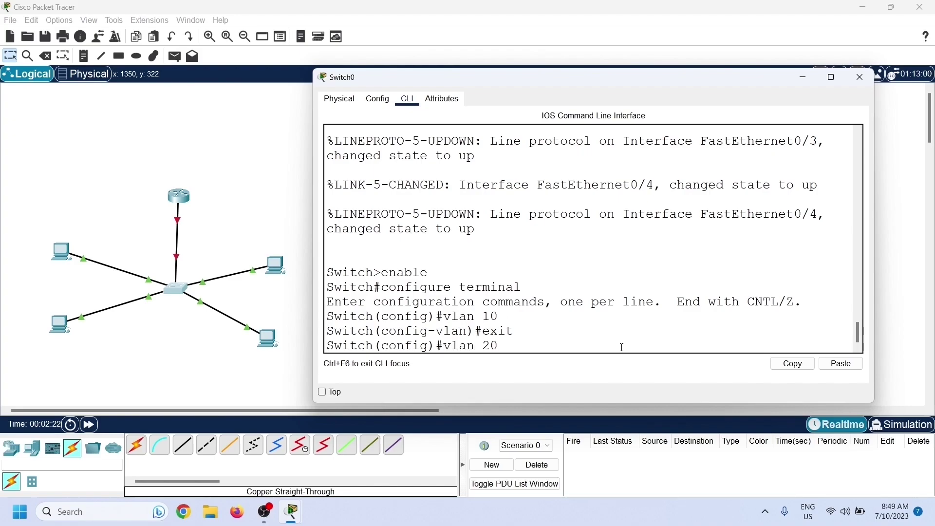
pyautogui.press('Return')
pyautogui.write('exit')
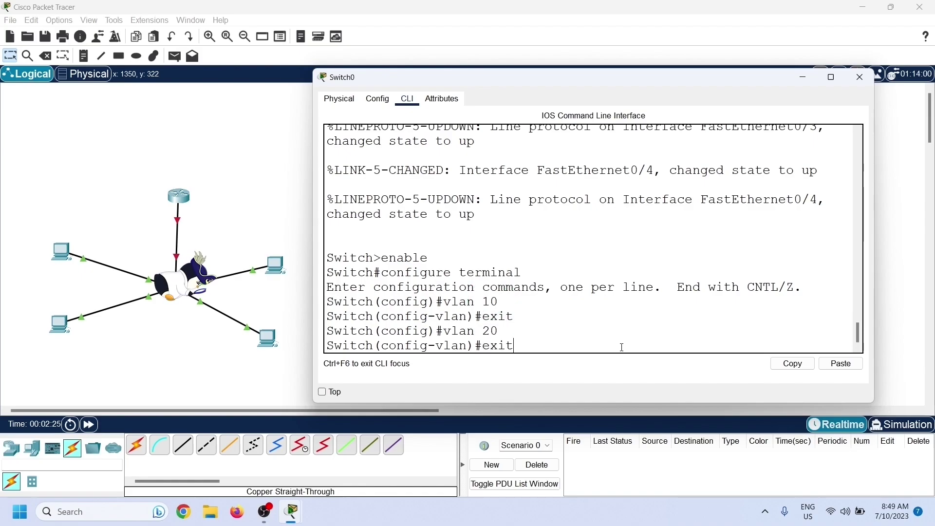
pyautogui.press('Return')
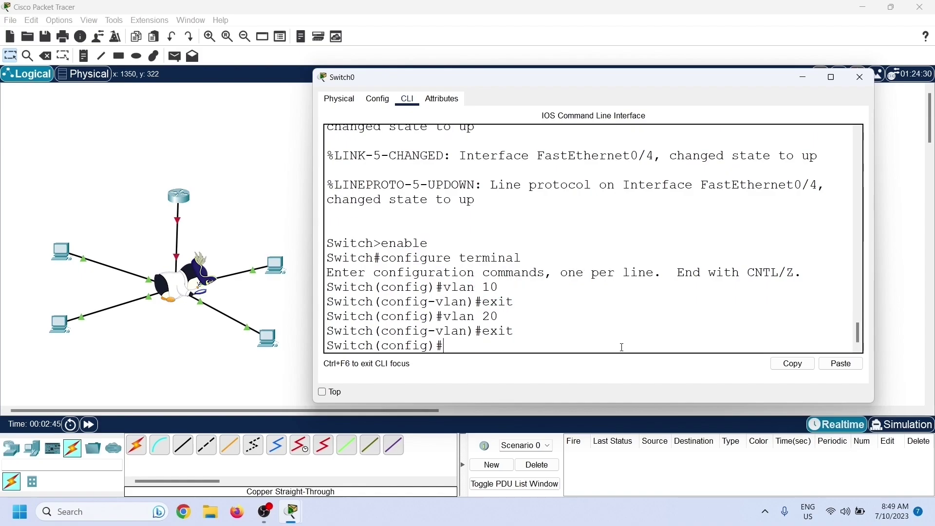
pyautogui.write('interface Fast')
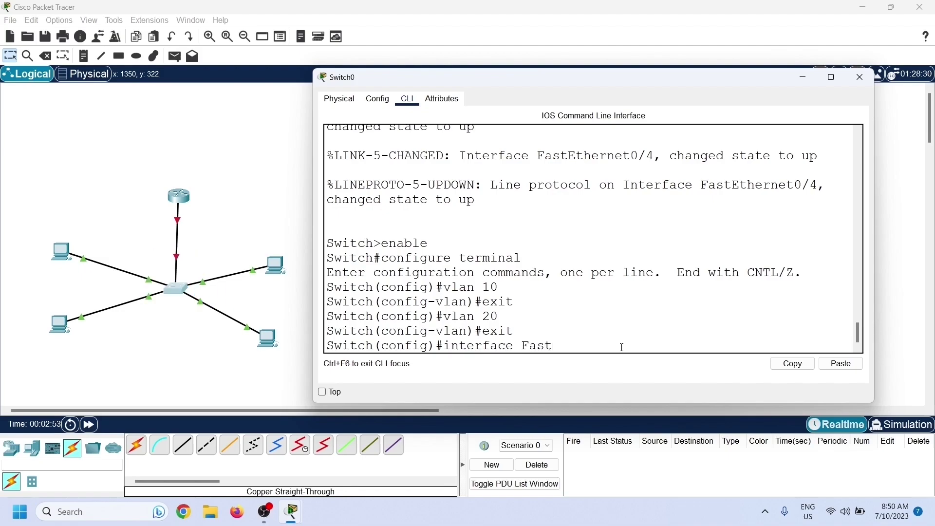
pyautogui.write('Ethernet 0/1')
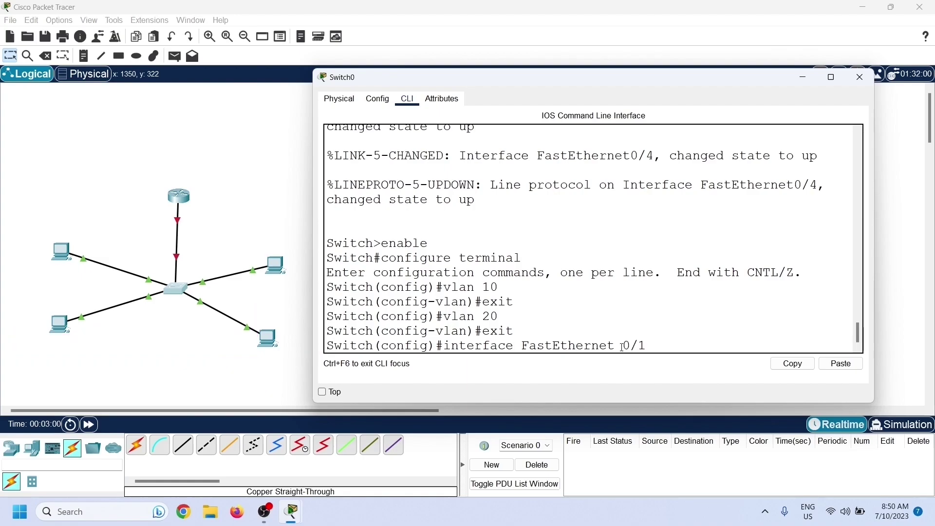
# Make FastEthernet 0/1 and 0/2 access ports in VLAN 10.
pyautogui.press('Return')
pyautogui.write('switch')
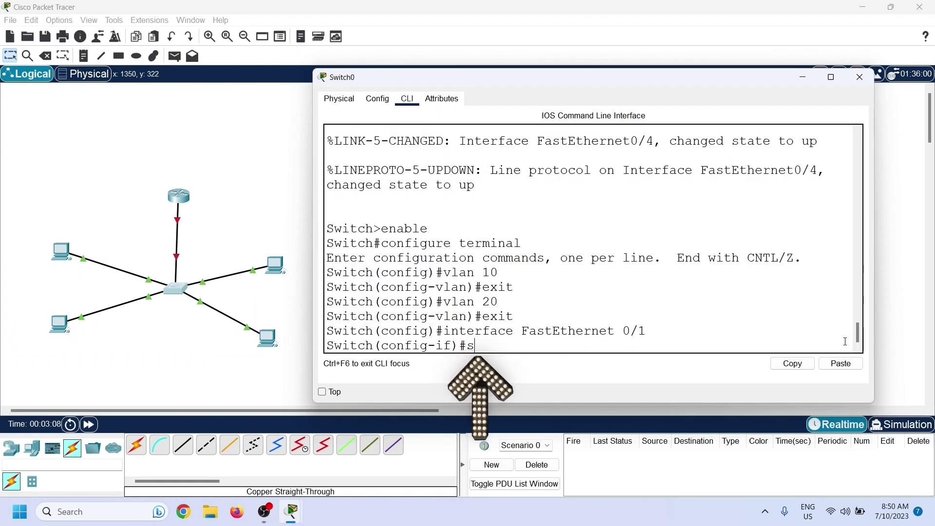
pyautogui.write('port access')
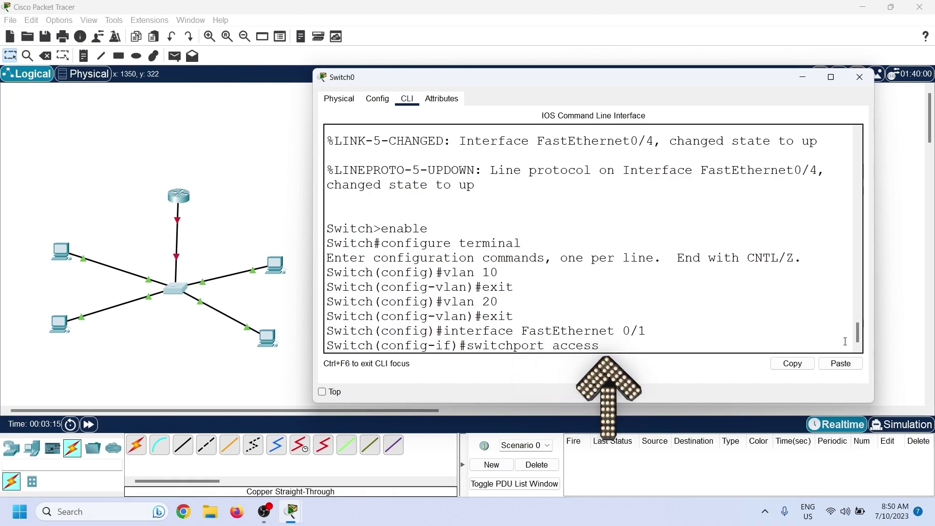
pyautogui.write(' vlan 10')
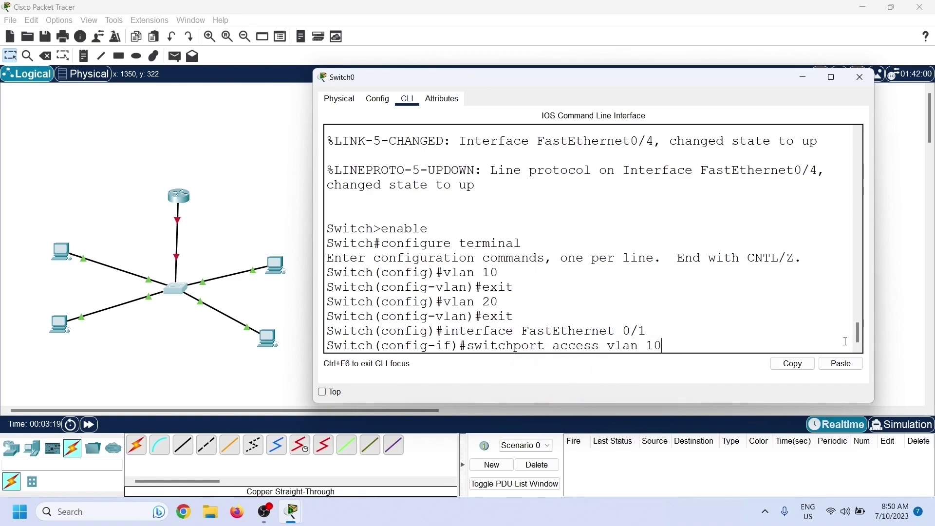
pyautogui.press('Return')
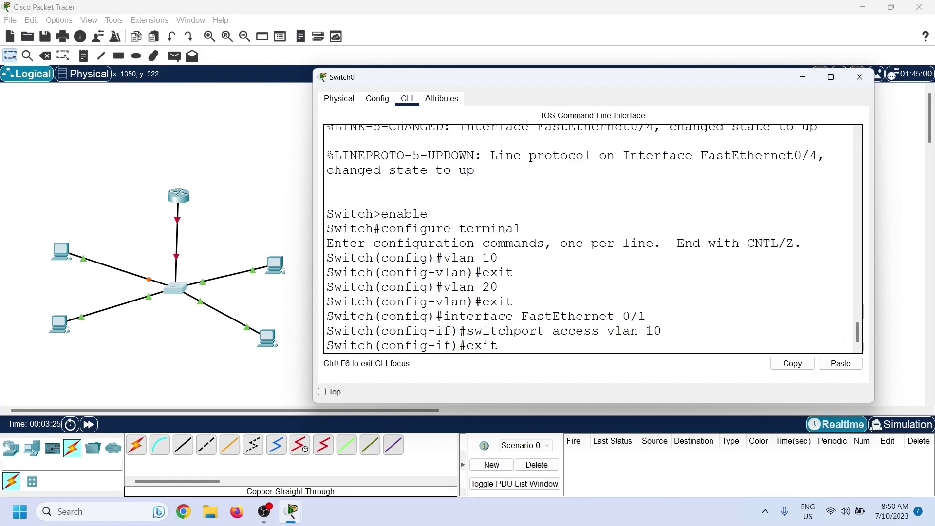
pyautogui.write('exit')
pyautogui.press('Return')
pyautogui.press('Up')
pyautogui.press('Up')
pyautogui.press('Up')
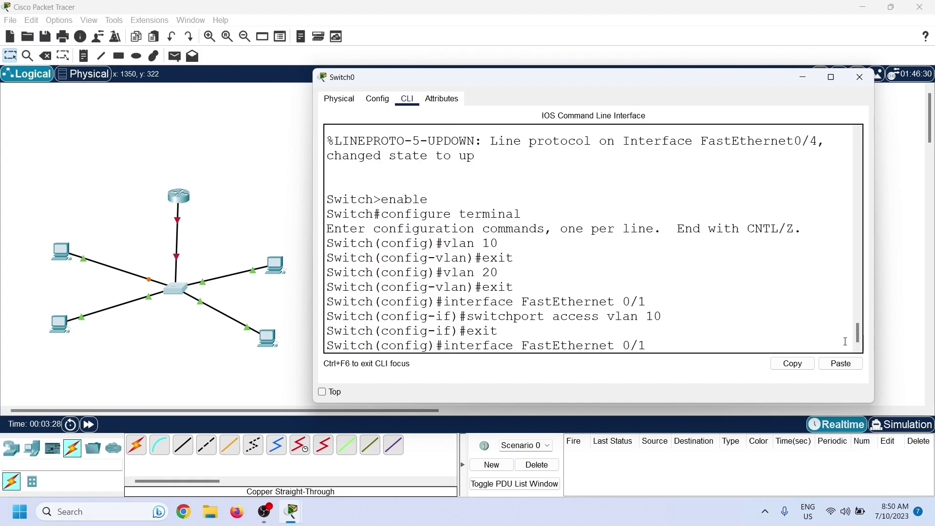
pyautogui.write('2')
pyautogui.press('Return')
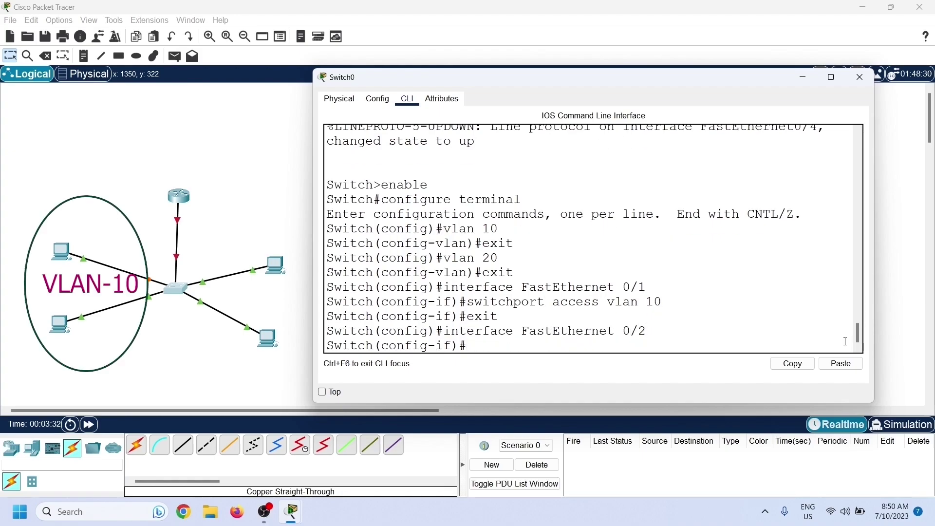
pyautogui.press('Up')
pyautogui.press('Up')
pyautogui.press('Up')
pyautogui.press('Return')
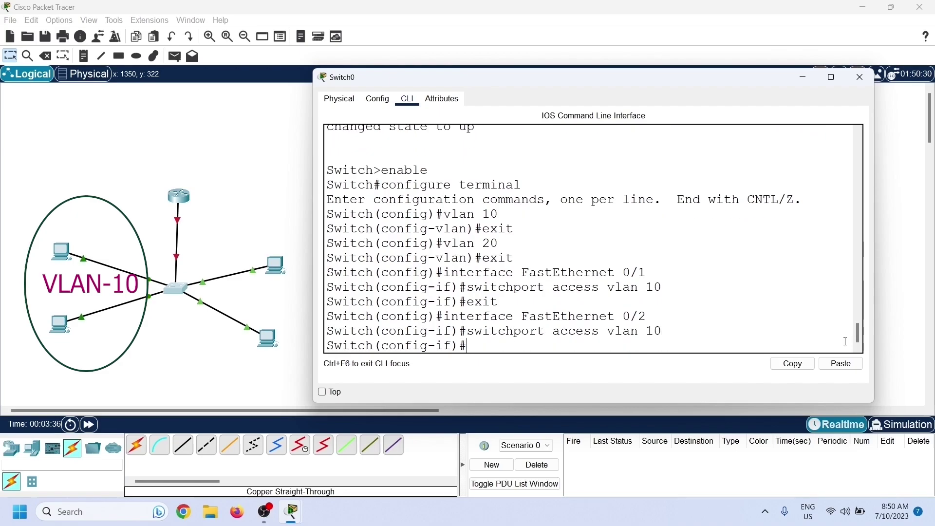
pyautogui.press('Up')
pyautogui.press('Up')
pyautogui.press('Up')
pyautogui.press('Return')
# Make FastEthernet 0/3 and 0/4 access ports in VLAN 20.
pyautogui.write('exit')
pyautogui.press('Up')
pyautogui.press('Up')
pyautogui.press('Up')
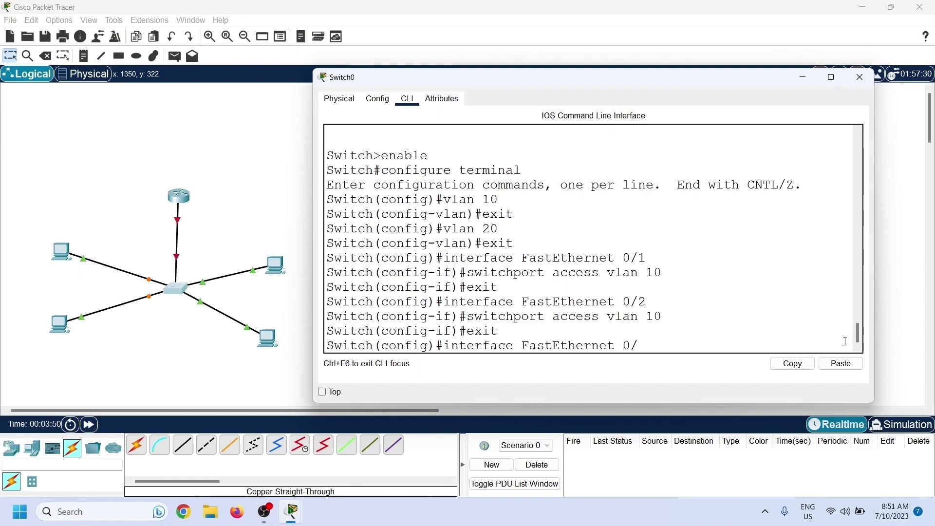
pyautogui.press('Return')
pyautogui.press('Up')
pyautogui.press('Up')
pyautogui.press('Up')
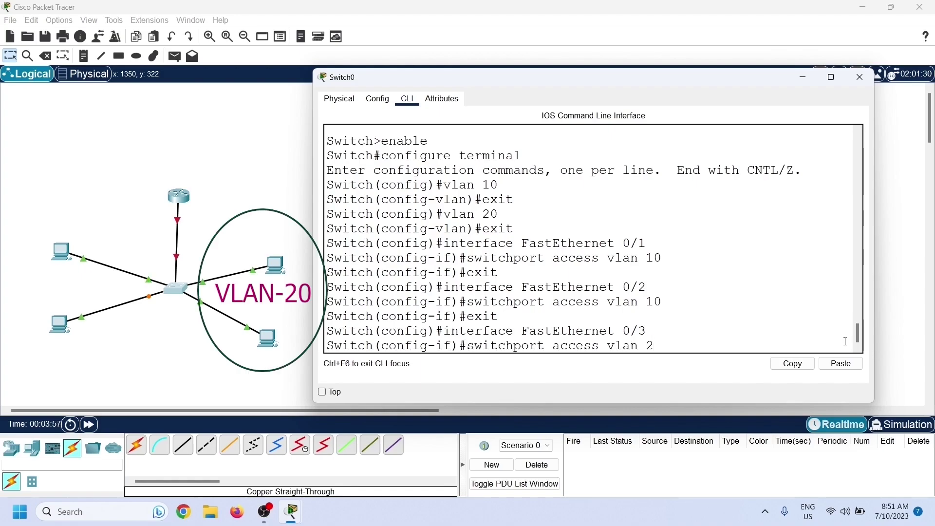
pyautogui.press('Return')
pyautogui.press('Up')
pyautogui.press('Up')
pyautogui.press('Up')
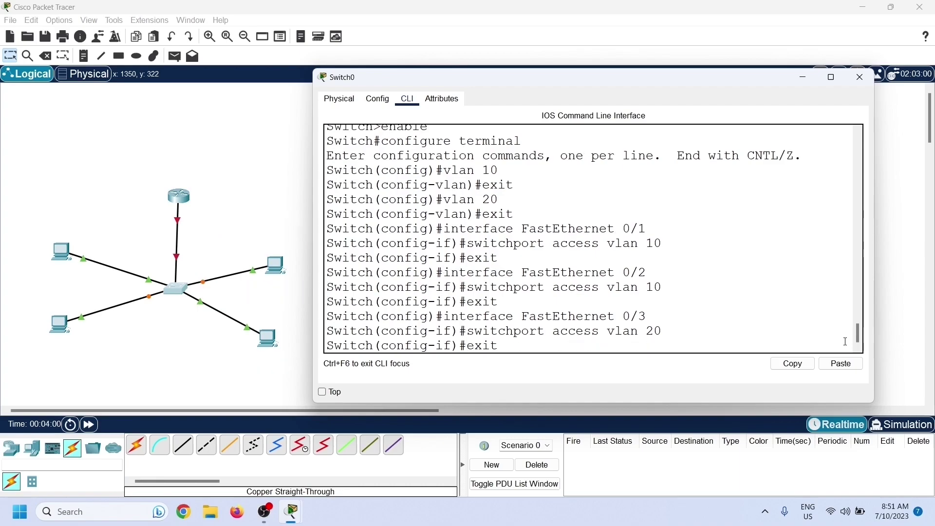
pyautogui.press('Return')
pyautogui.press('Up')
pyautogui.press('Up')
pyautogui.press('Up')
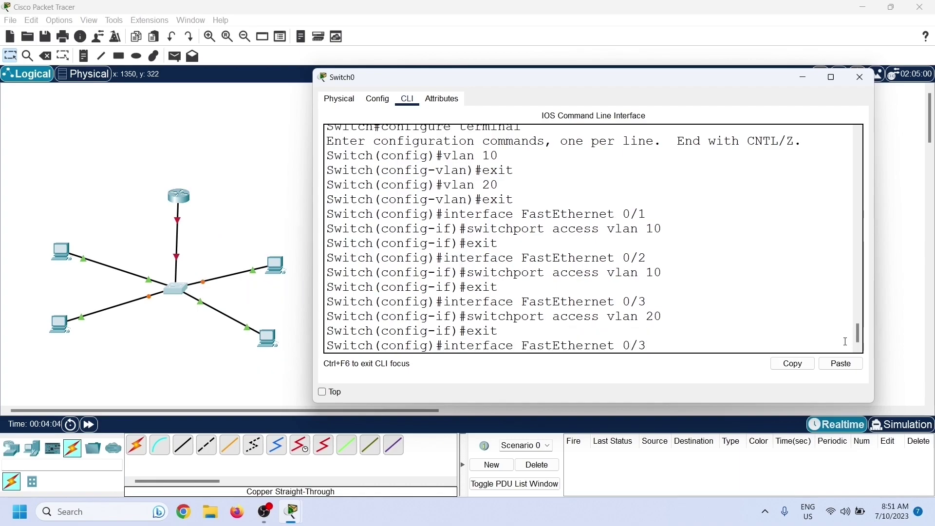
pyautogui.press('BackSpace')
pyautogui.write('4')
pyautogui.press('Return')
pyautogui.press('Up')
pyautogui.press('Up')
pyautogui.press('Up')
pyautogui.press('Return')
pyautogui.press('Up')
pyautogui.press('Up')
pyautogui.press('Up')
pyautogui.press('Return')
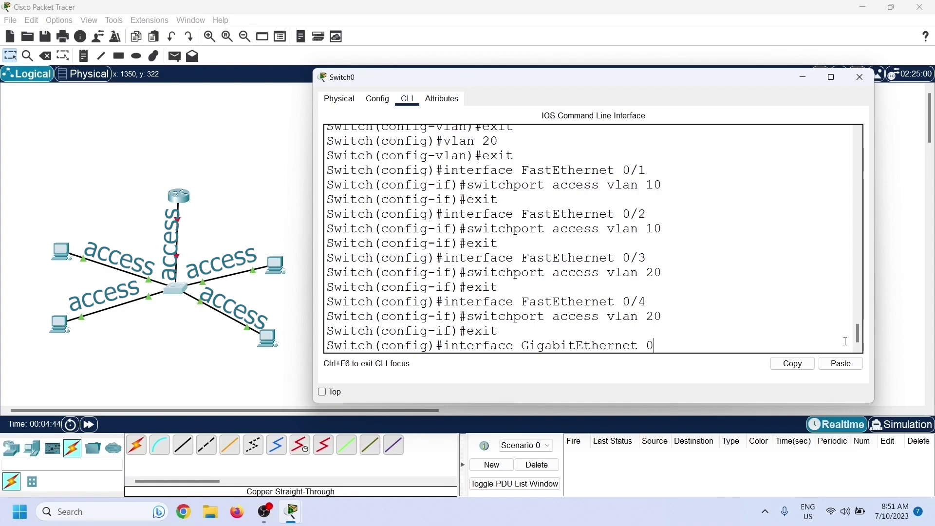
# Set GigabitEthernet 0/1 to switchport mode trunk and enlarge the Switch0 window.
pyautogui.write('/1')
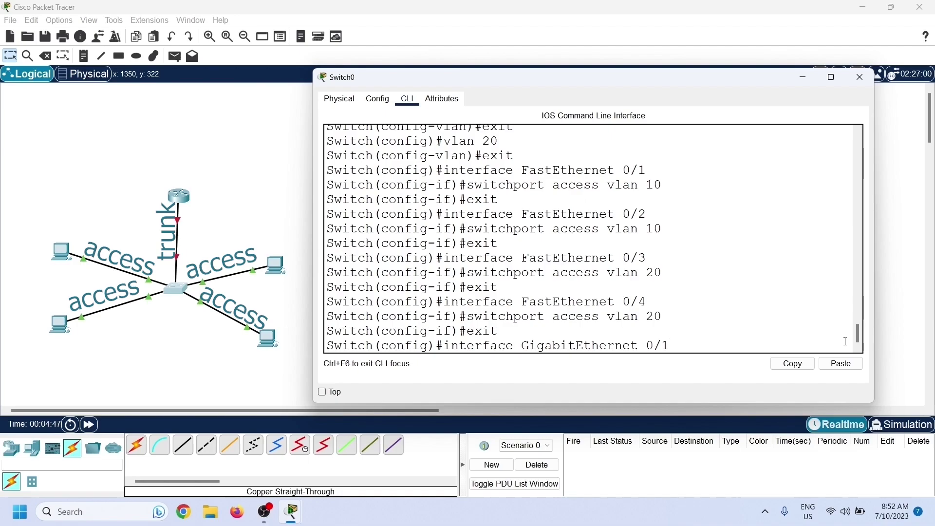
pyautogui.press('Return')
pyautogui.write('switch')
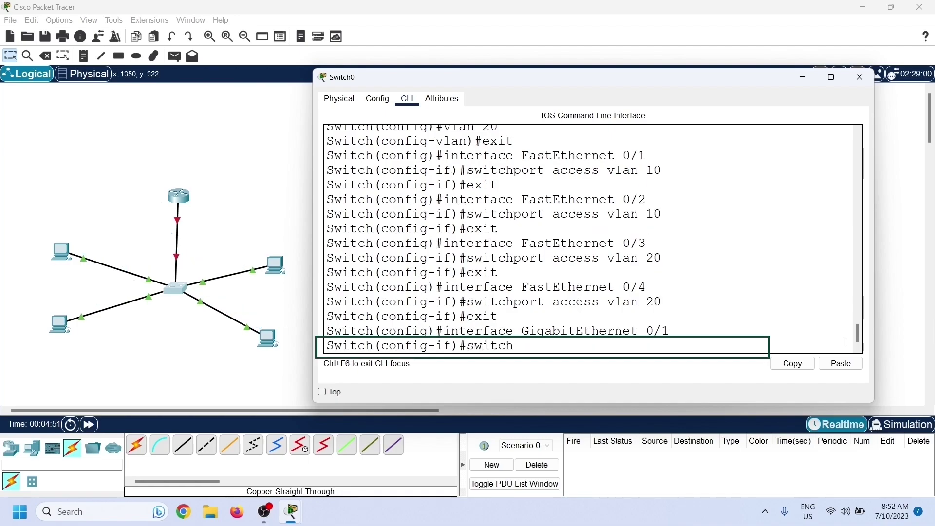
pyautogui.write('trunk')
pyautogui.press('Return')
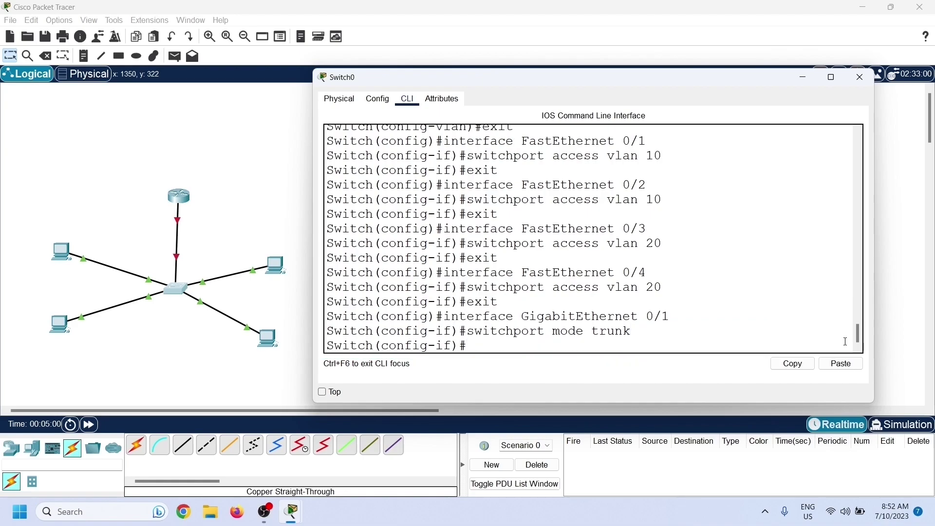
pyautogui.write('exit')
pyautogui.press('Return')
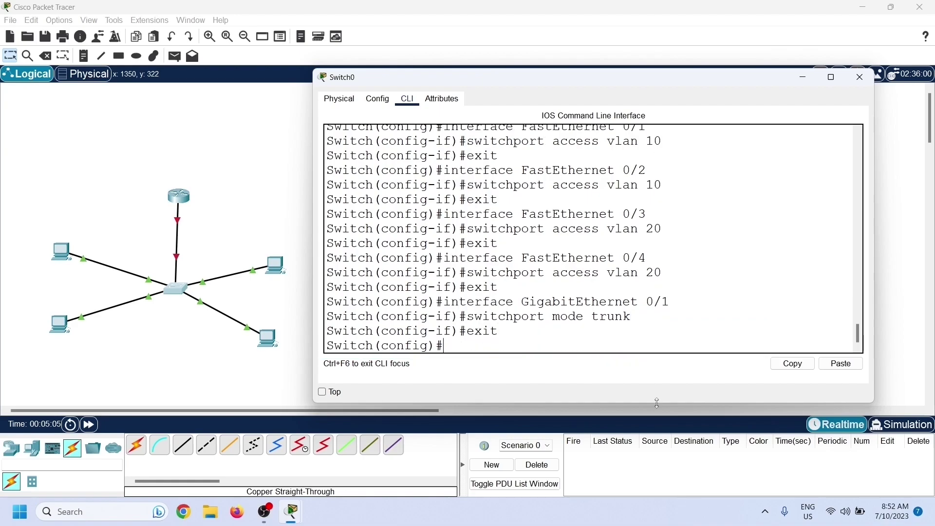
pyautogui.moveTo(657, 403); pyautogui.dragTo(658, 497)
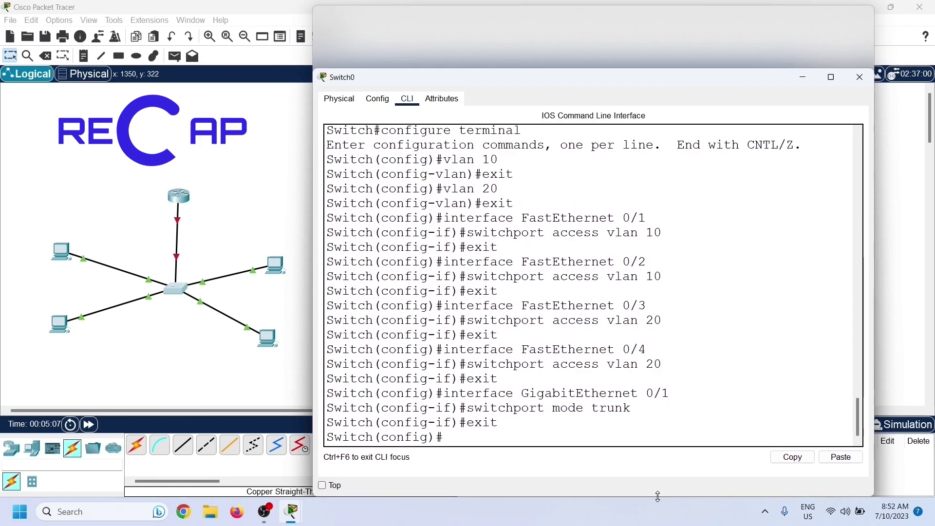
pyautogui.doubleClick(658, 496)
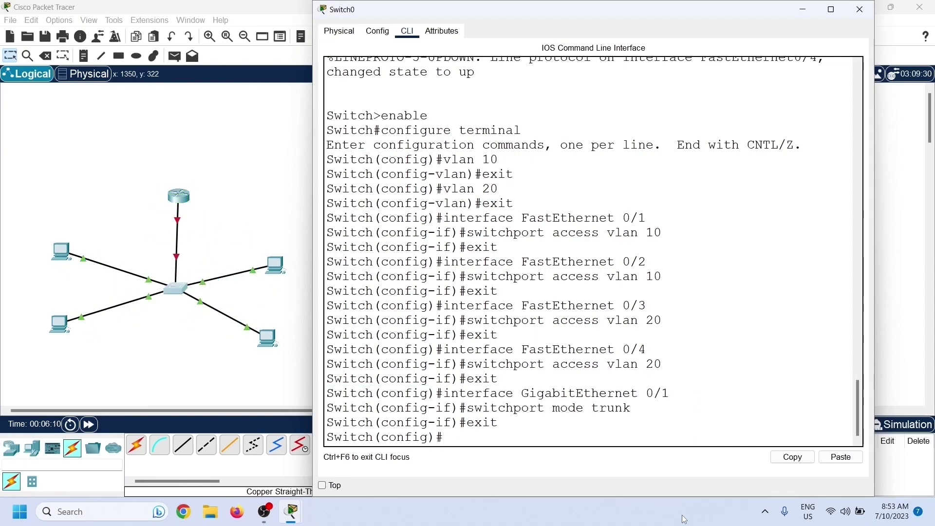
# Exclude 10.0.0.1–10.0.0.10 from DHCP and create pool vPool10.
pyautogui.write('ip dhc')
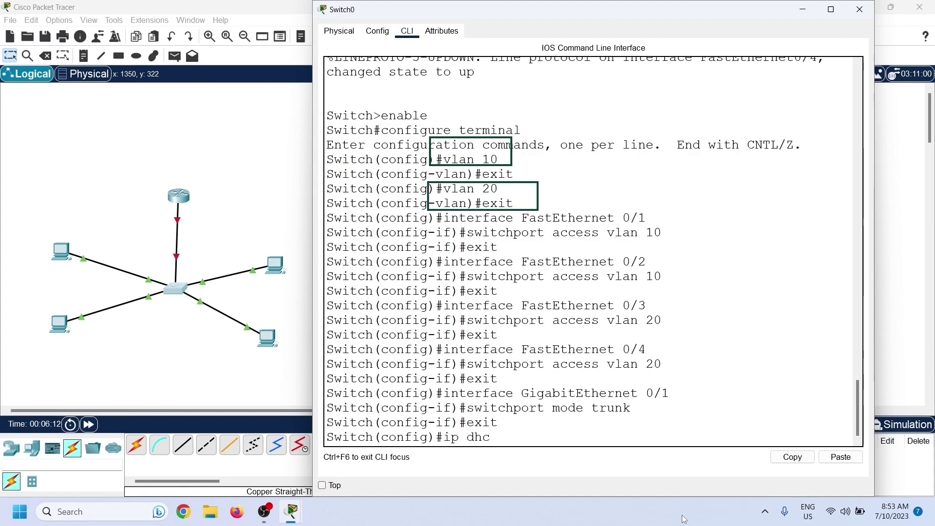
pyautogui.write('p exclu')
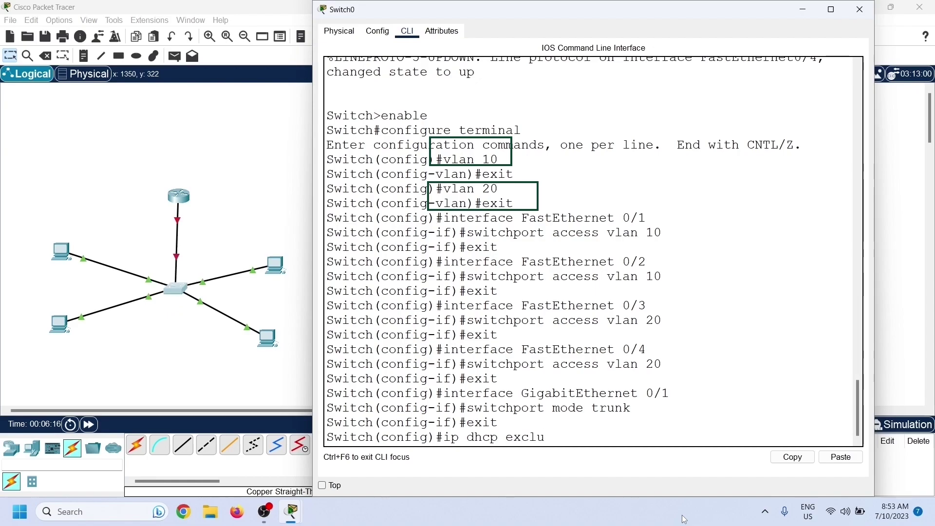
pyautogui.write('ded')
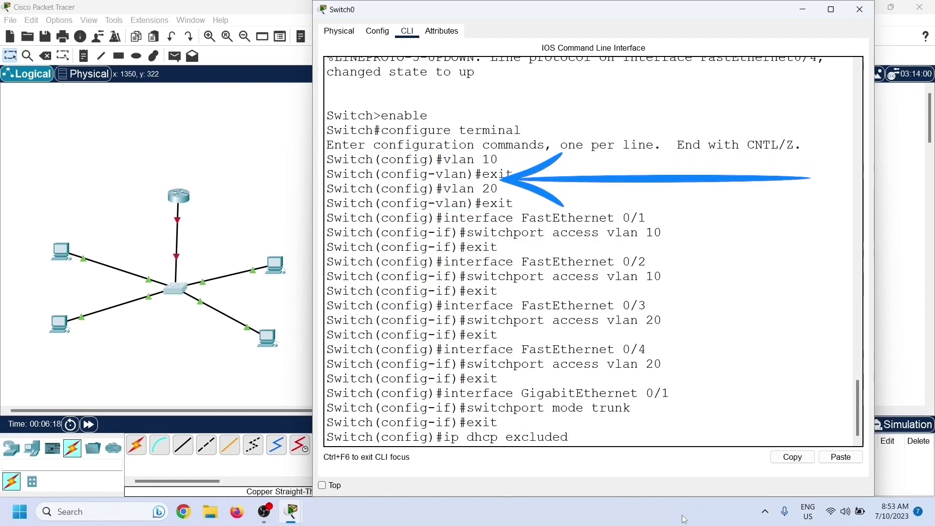
pyautogui.write('-addres')
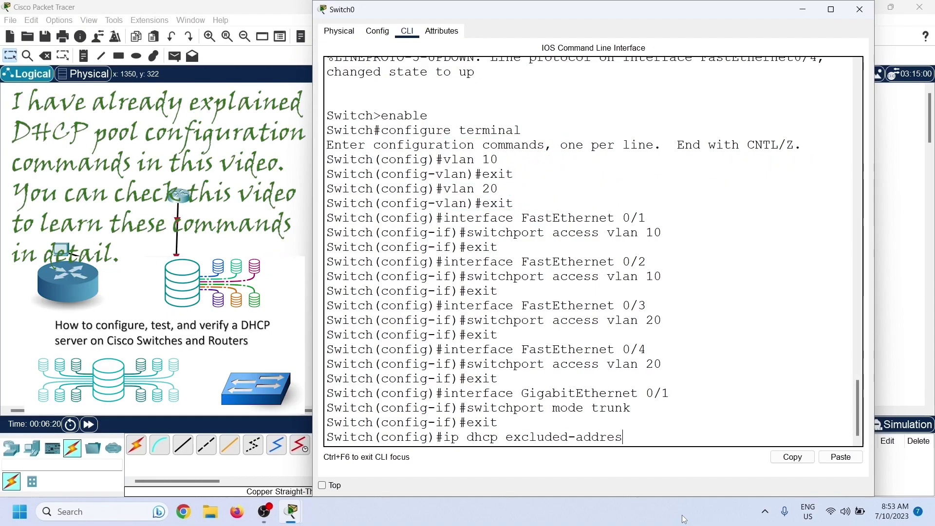
pyautogui.write('s')
pyautogui.write(' 10.0.')
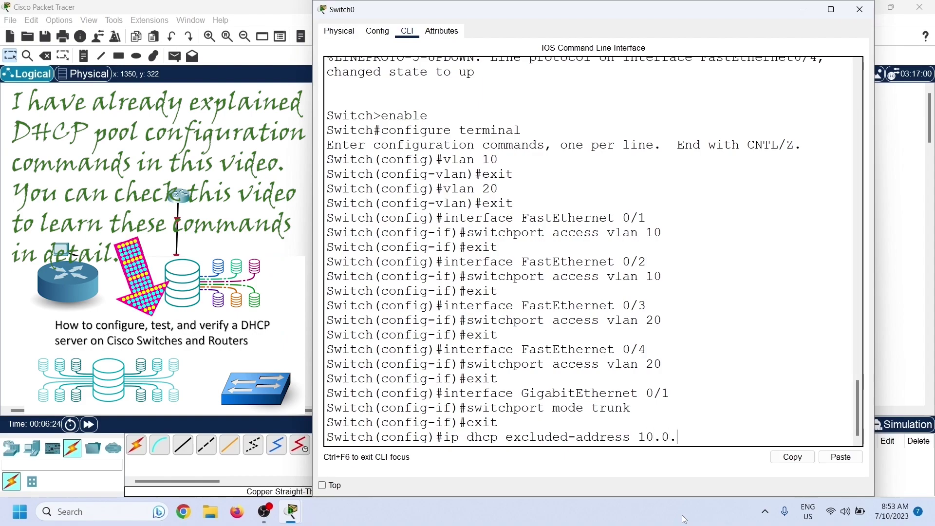
pyautogui.write('0.1')
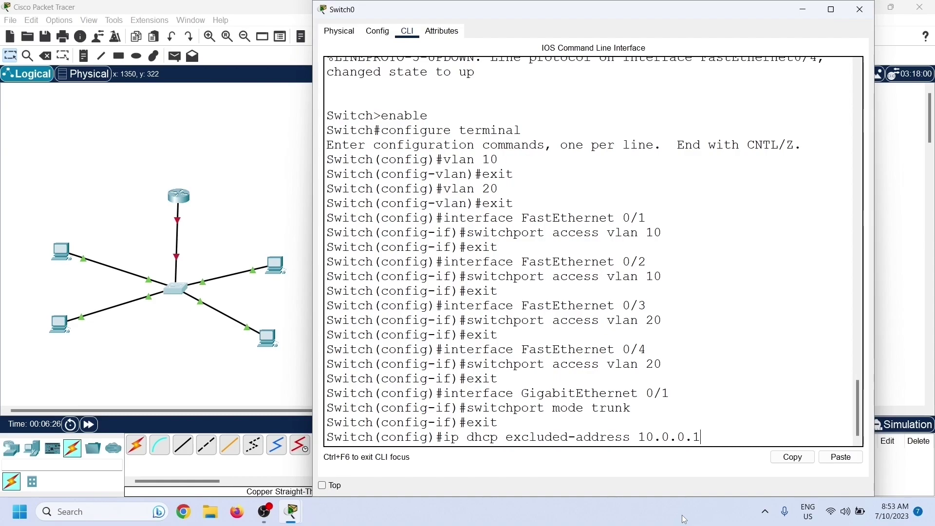
pyautogui.write(' 10.0.0.10')
pyautogui.press('Return')
pyautogui.write('i')
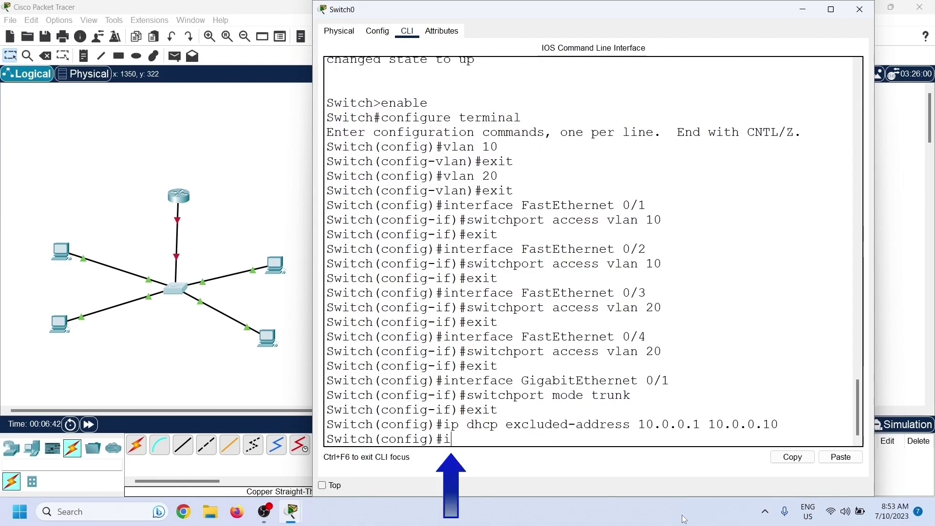
pyautogui.write('p dhcp')
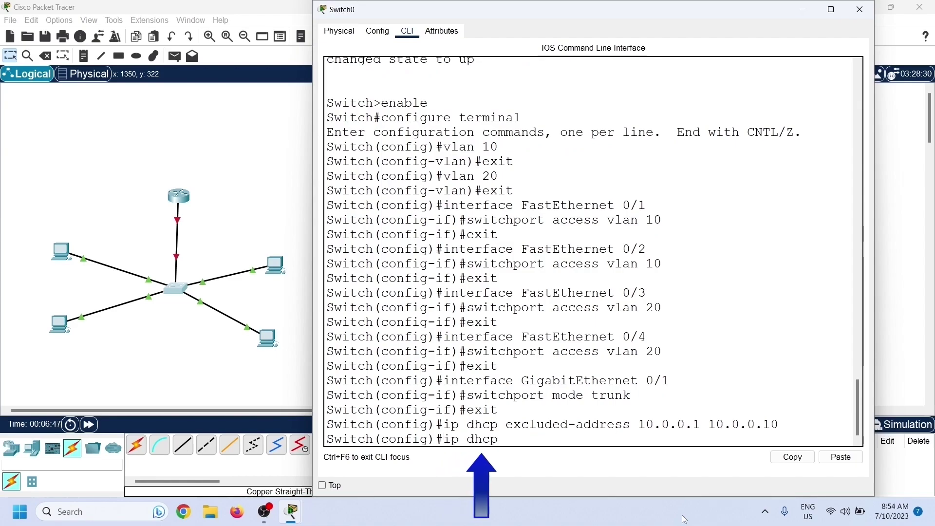
pyautogui.write(' pool')
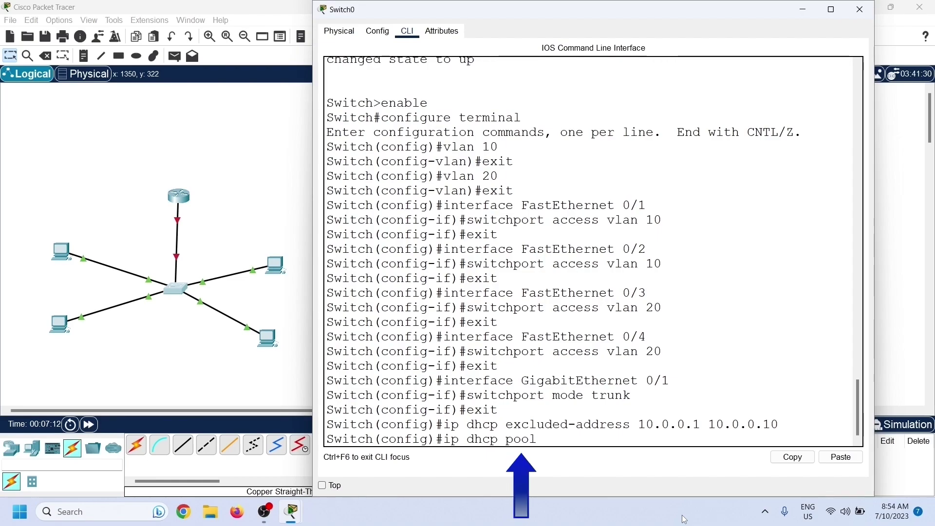
pyautogui.write(' vPool')
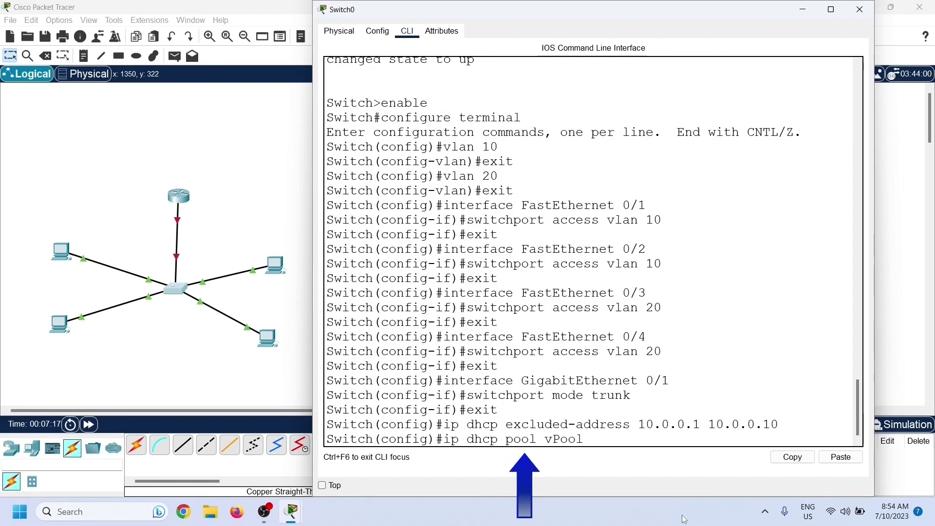
pyautogui.write('10')
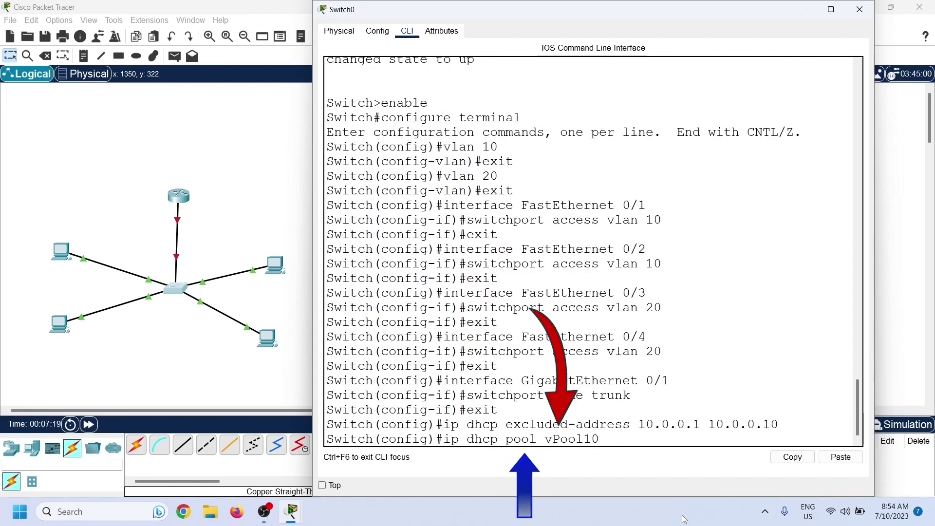
pyautogui.press('Return')
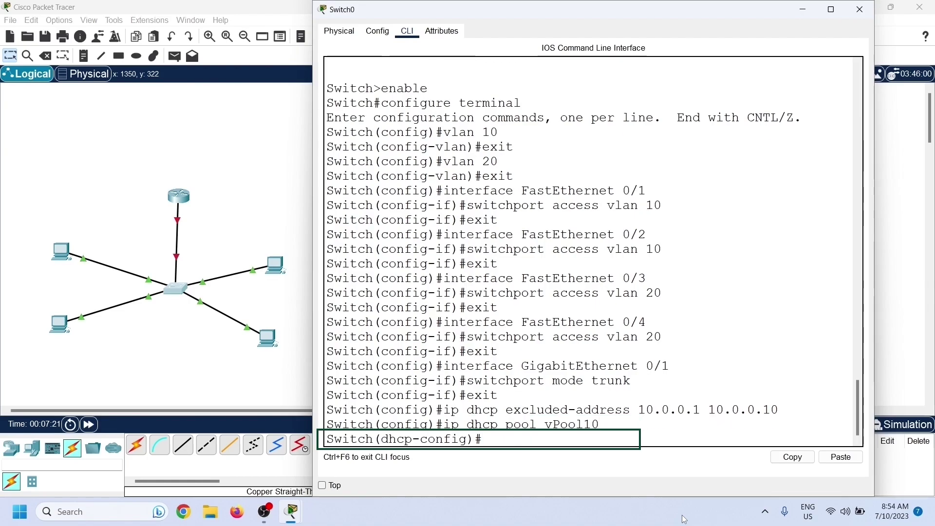
# Give vPool10 gateway 10.0.0.1, DNS 8.8.8.8 and network 10.0.0.0 255.0.0.0.
pyautogui.write('default-')
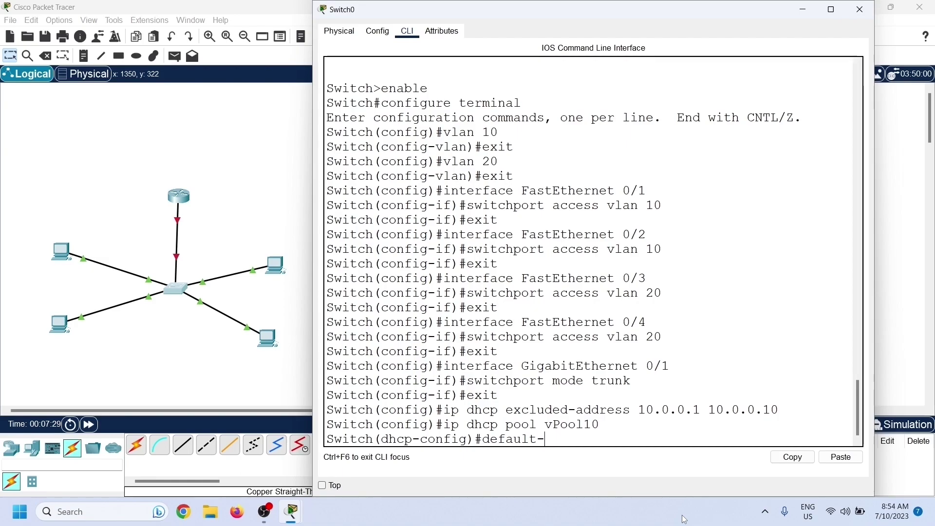
pyautogui.write('router')
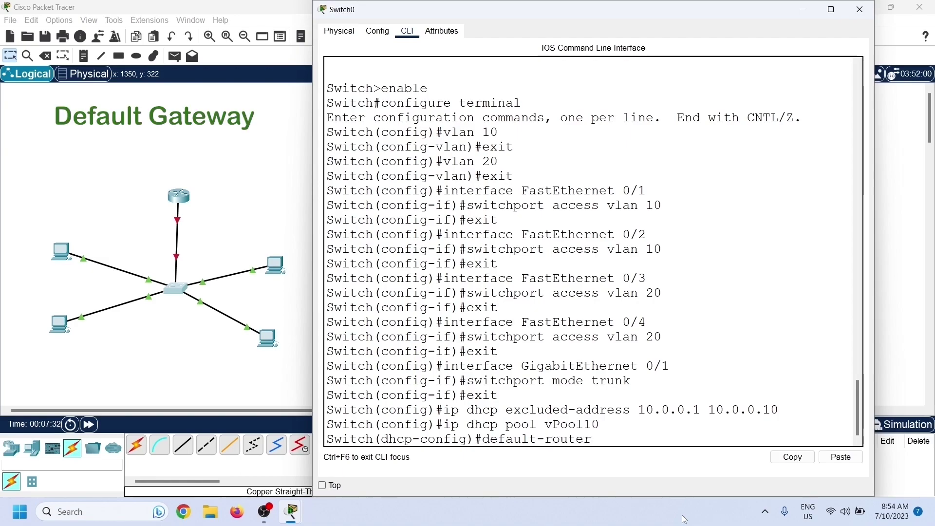
pyautogui.write(' 10.')
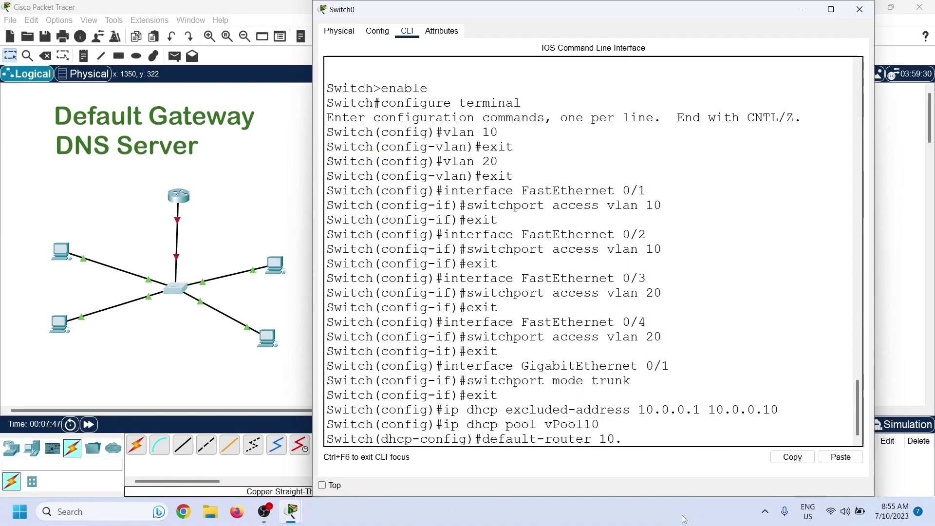
pyautogui.write('0.0.1')
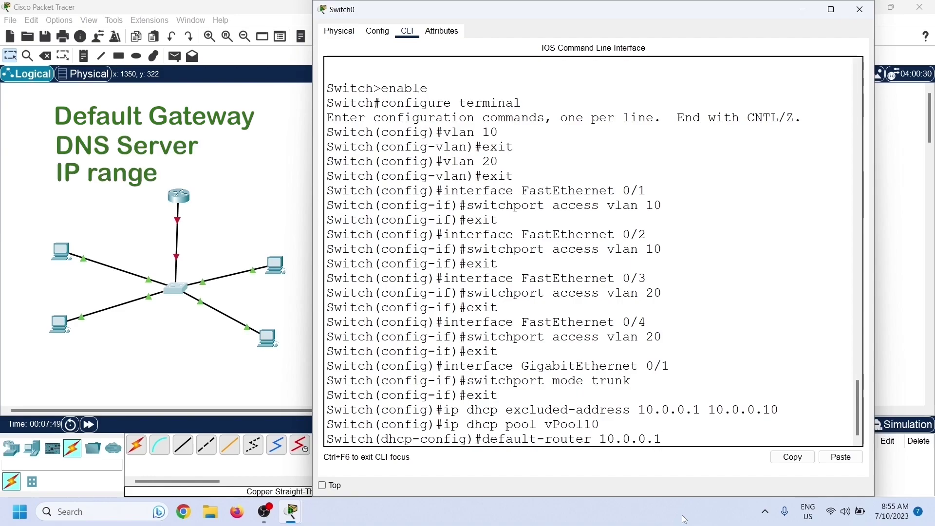
pyautogui.press('Return')
pyautogui.write('d')
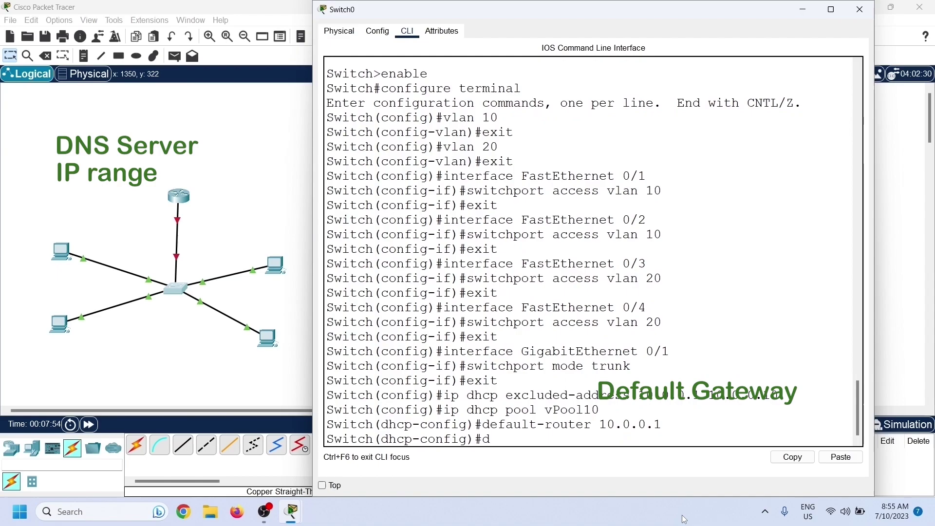
pyautogui.write('ns-ser')
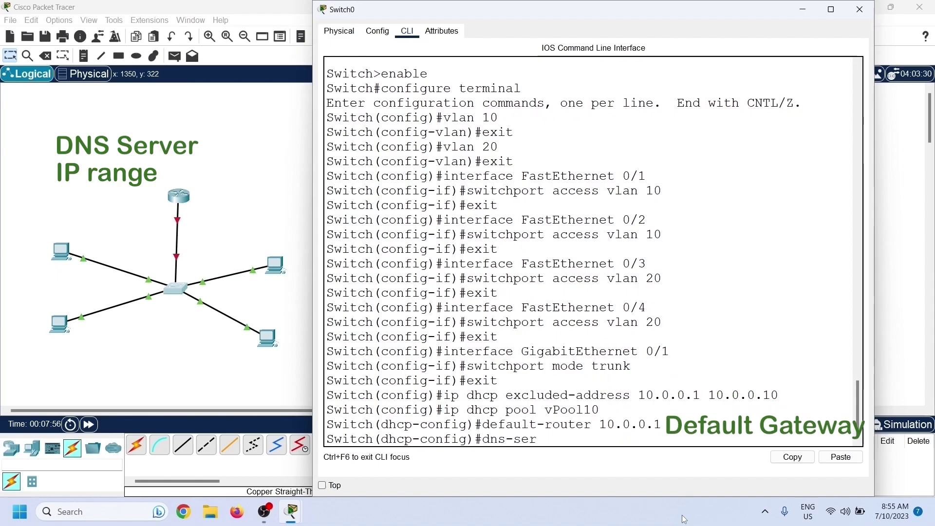
pyautogui.write('ver 8')
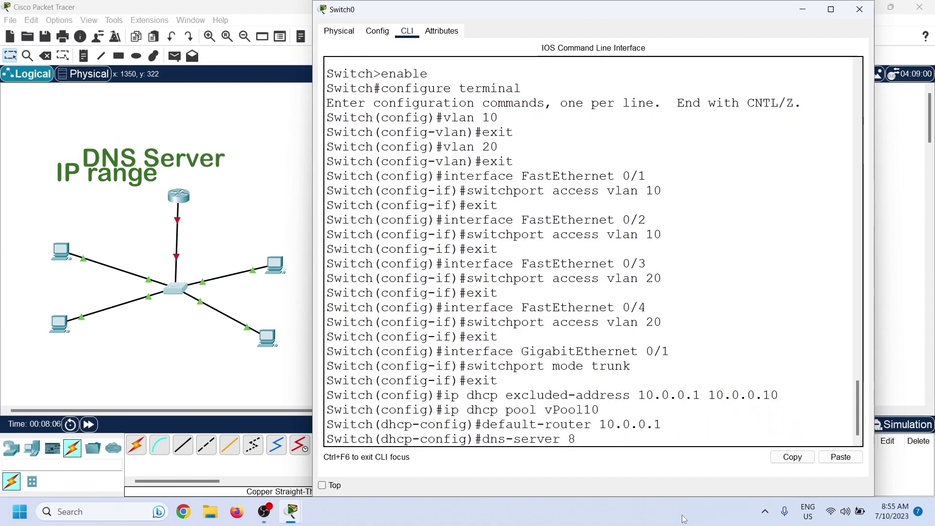
pyautogui.write('.8.')
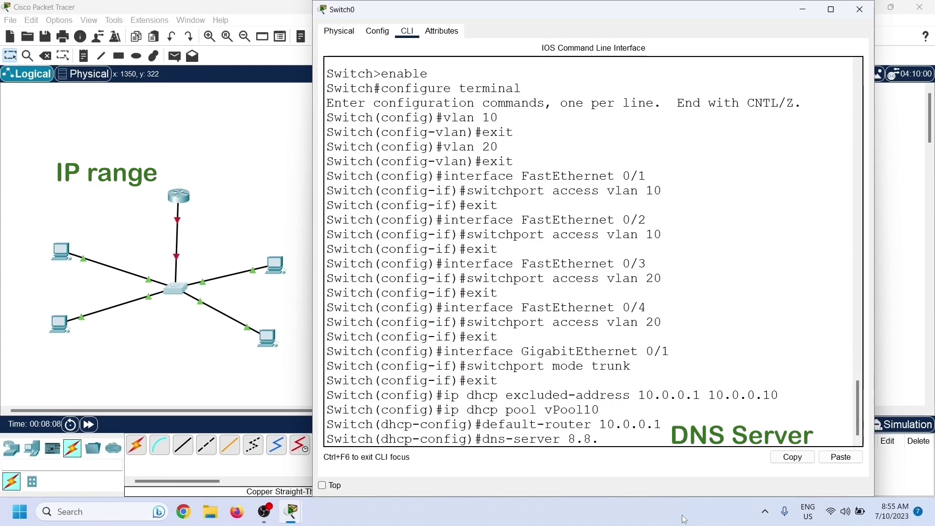
pyautogui.write('8.8')
pyautogui.press('Return')
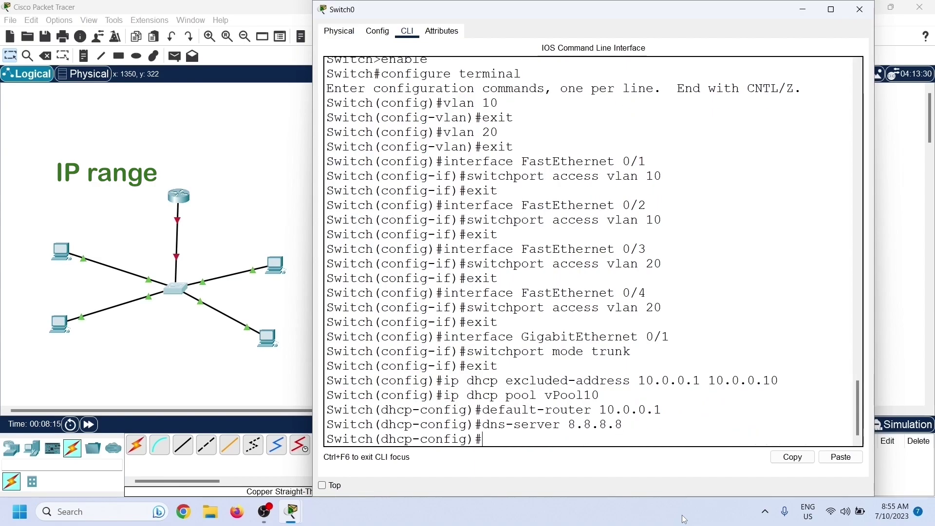
pyautogui.write('network')
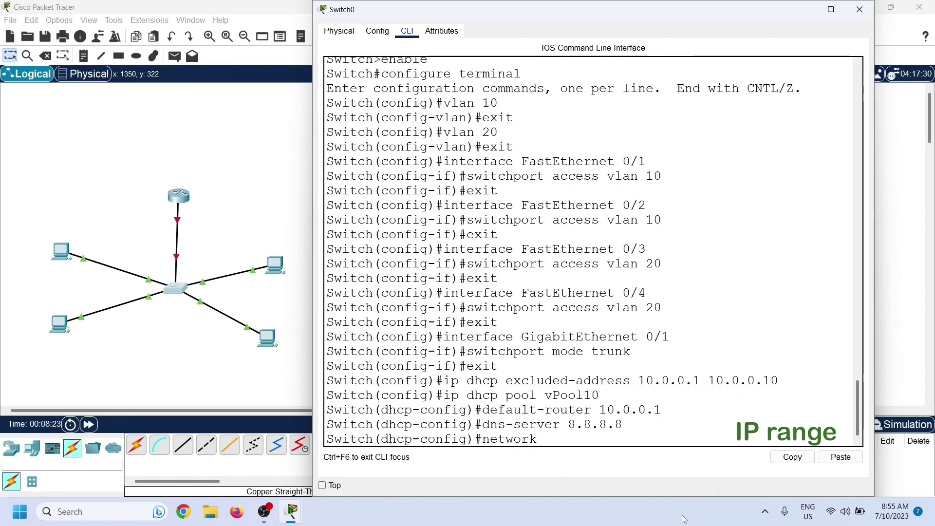
pyautogui.write('10.0.0.0 2')
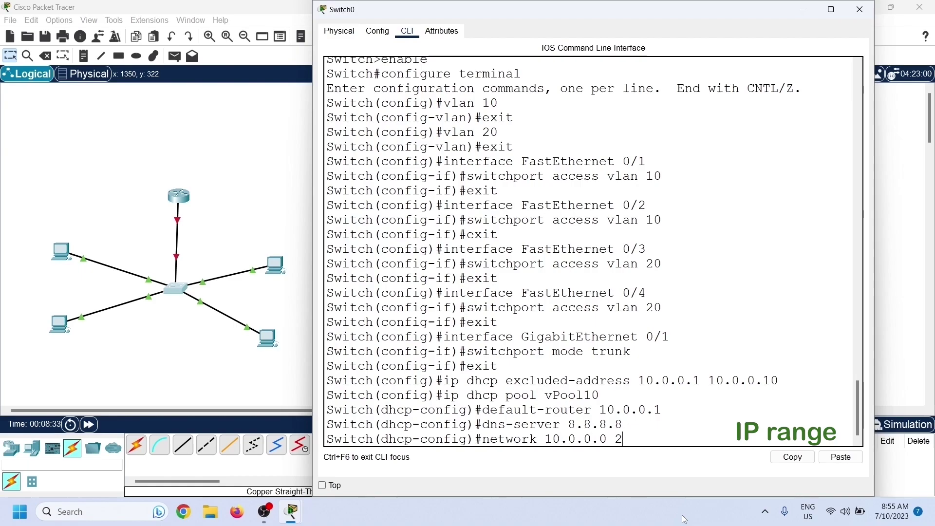
pyautogui.write('55.0.0.0')
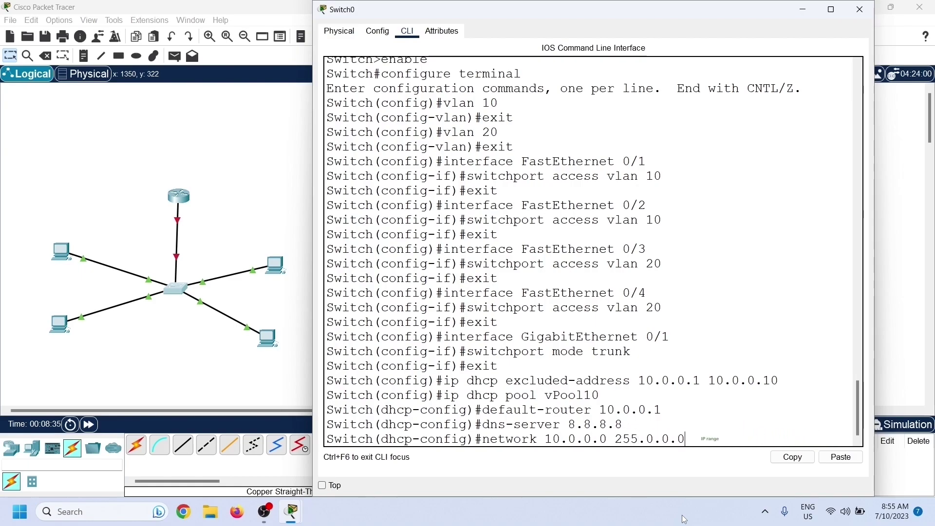
pyautogui.press('Return')
pyautogui.write('exit')
pyautogui.press('Return')
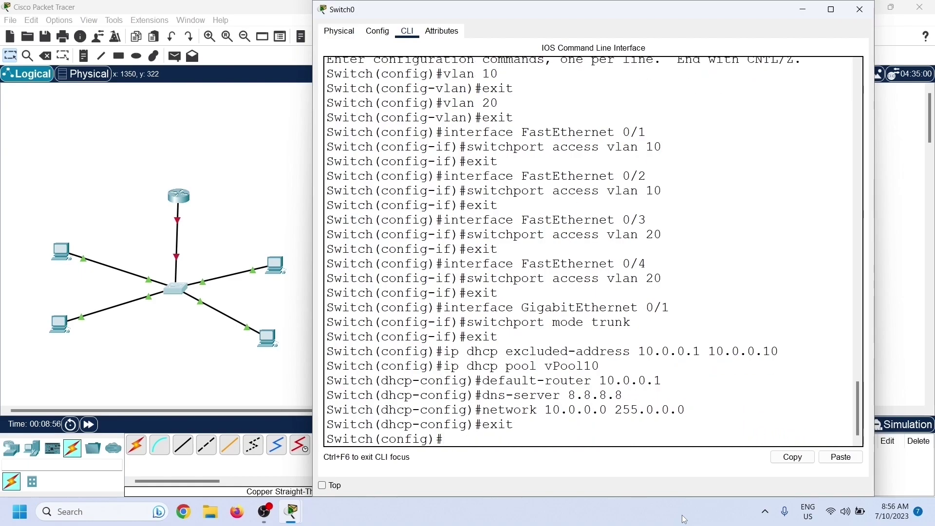
# Exclude 20.0.0.1–20.0.0.10 from DHCP and create pool vPool20.
pyautogui.write('exit')
pyautogui.press('Up')
pyautogui.press('Up')
pyautogui.press('Up')
pyautogui.press('Up')
pyautogui.press('Up')
pyautogui.press('Up')
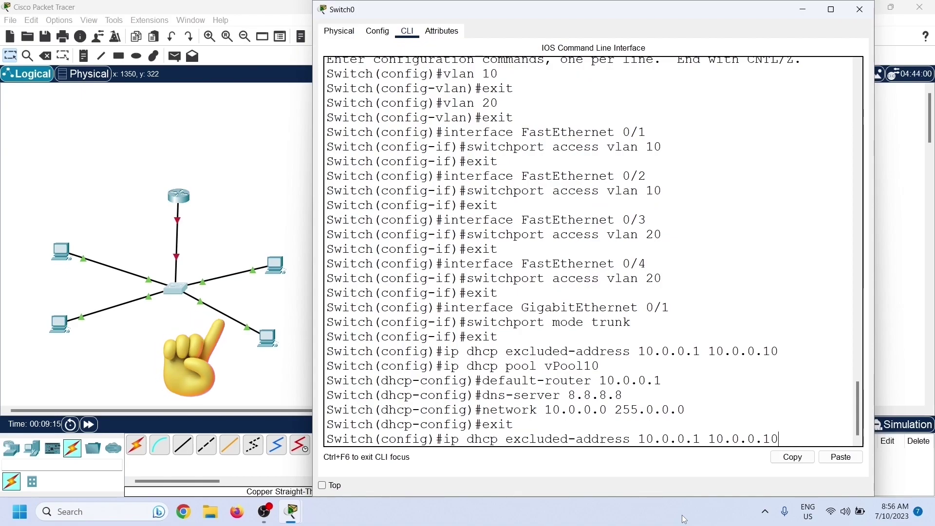
pyautogui.press('Left')
pyautogui.press('Left')
pyautogui.press('Left')
pyautogui.press('Left')
pyautogui.press('Left')
pyautogui.press('Left')
pyautogui.press('Left')
pyautogui.press('Left')
pyautogui.press('Left')
pyautogui.press('Left')
pyautogui.press('Left')
pyautogui.press('Left')
pyautogui.press('Left')
pyautogui.press('Left')
pyautogui.press('Left')
pyautogui.press('Left')
pyautogui.press('Left')
pyautogui.press('BackSpace')
pyautogui.write('2')
pyautogui.press('BackSpace')
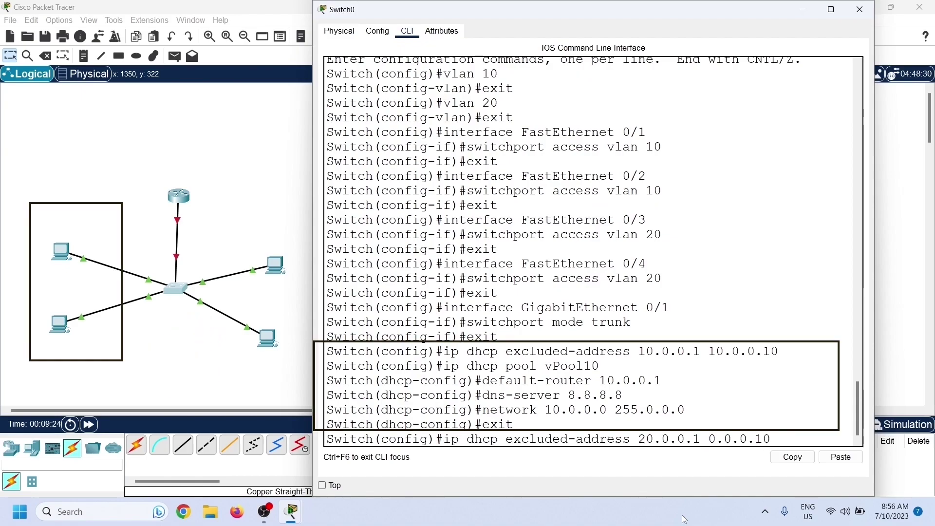
pyautogui.write('2')
pyautogui.press('Return')
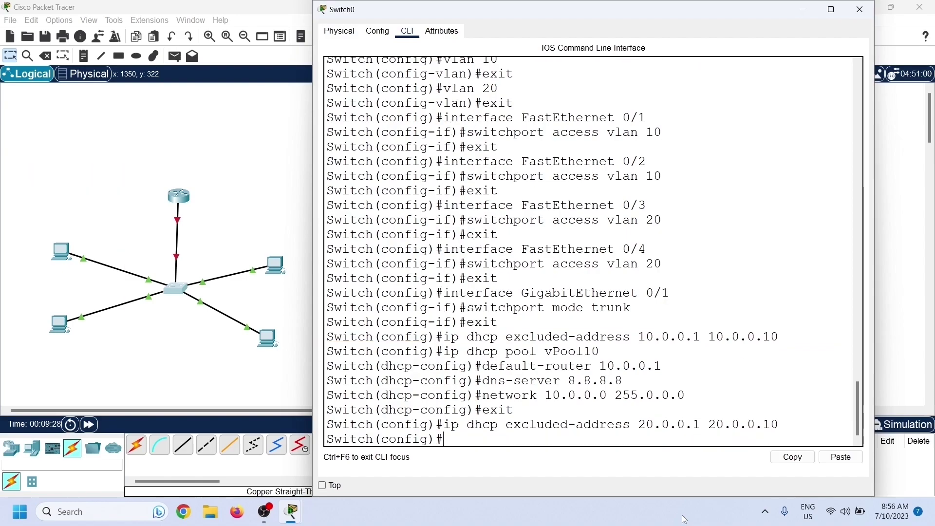
pyautogui.press('Up')
pyautogui.press('Up')
pyautogui.press('Up')
pyautogui.press('Up')
pyautogui.press('Up')
pyautogui.press('Up')
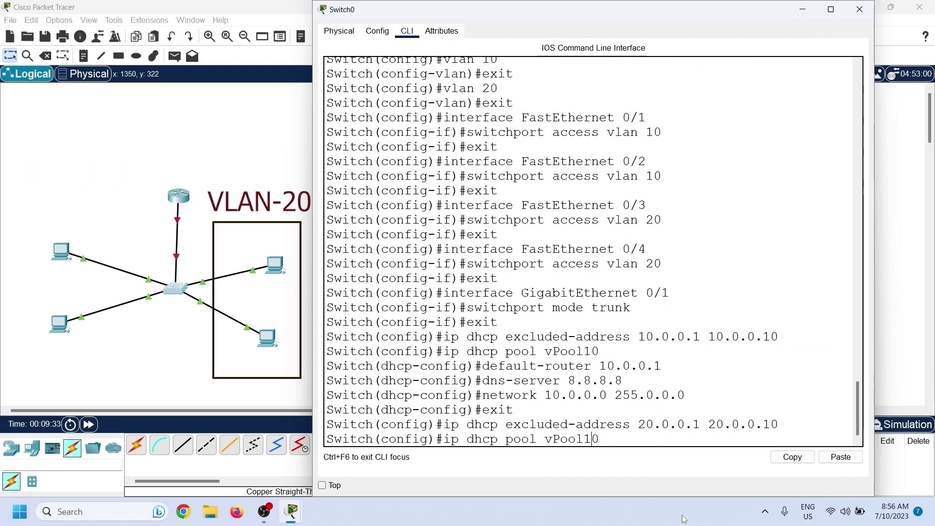
pyautogui.press('BackSpace')
pyautogui.write('2')
pyautogui.press('Return')
# Set vPool20's default gateway to 20.0.0.1 and DNS server to 20.0.0.2.
pyautogui.press('Up')
pyautogui.press('Up')
pyautogui.press('Up')
pyautogui.press('Up')
pyautogui.press('Up')
pyautogui.press('Up')
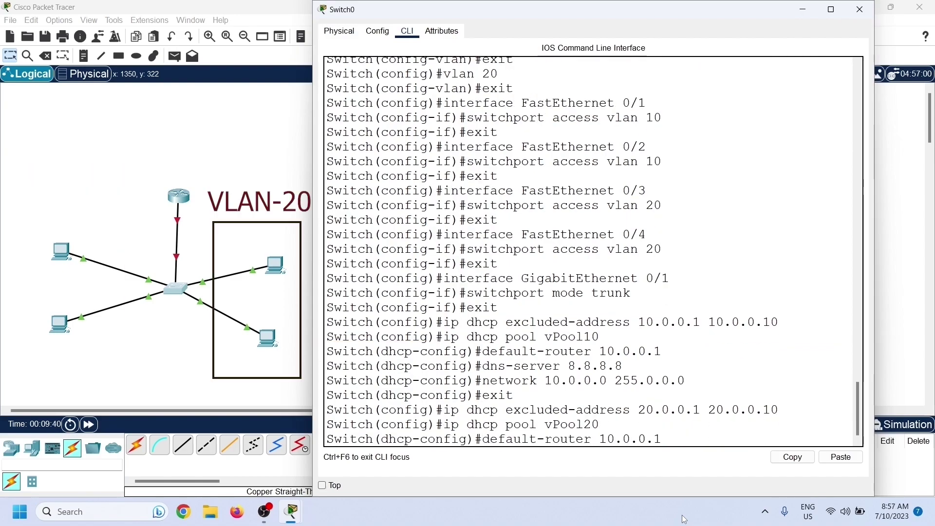
pyautogui.press('Left')
pyautogui.press('Left')
pyautogui.press('Left')
pyautogui.press('Left')
pyautogui.press('Left')
pyautogui.press('Left')
pyautogui.press('Left')
pyautogui.press('BackSpace')
pyautogui.write('2')
pyautogui.press('Return')
pyautogui.press('Up')
pyautogui.press('Up')
pyautogui.press('Up')
pyautogui.press('Up')
pyautogui.press('Up')
pyautogui.press('Up')
pyautogui.press('BackSpace')
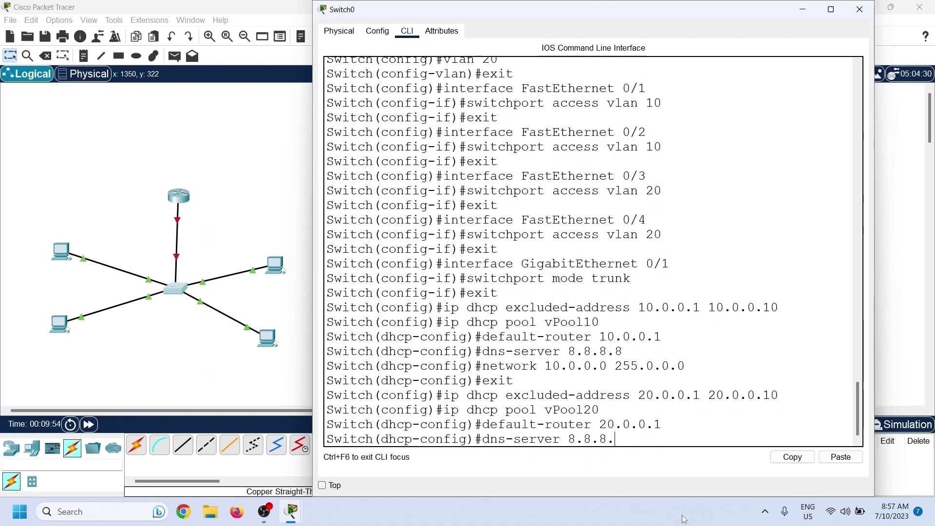
pyautogui.press('BackSpace')
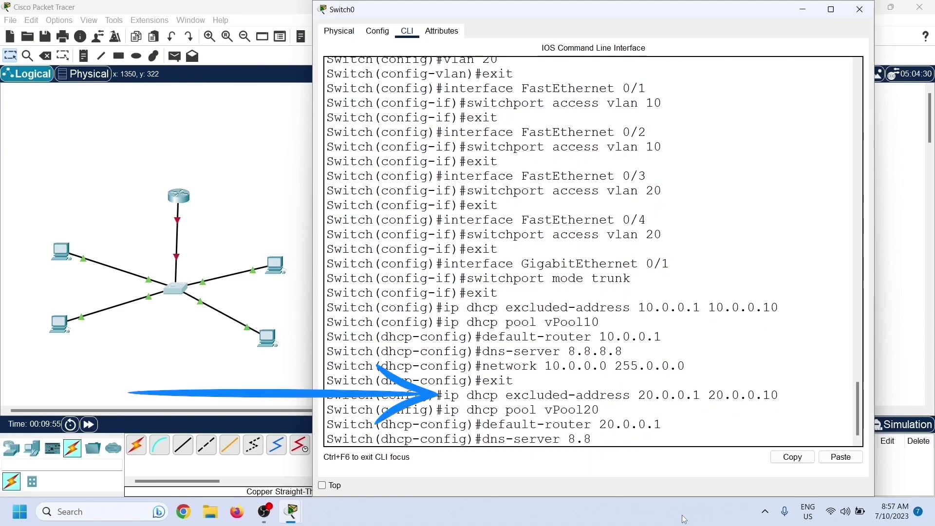
pyautogui.press('BackSpace')
pyautogui.press('BackSpace')
pyautogui.press('BackSpace')
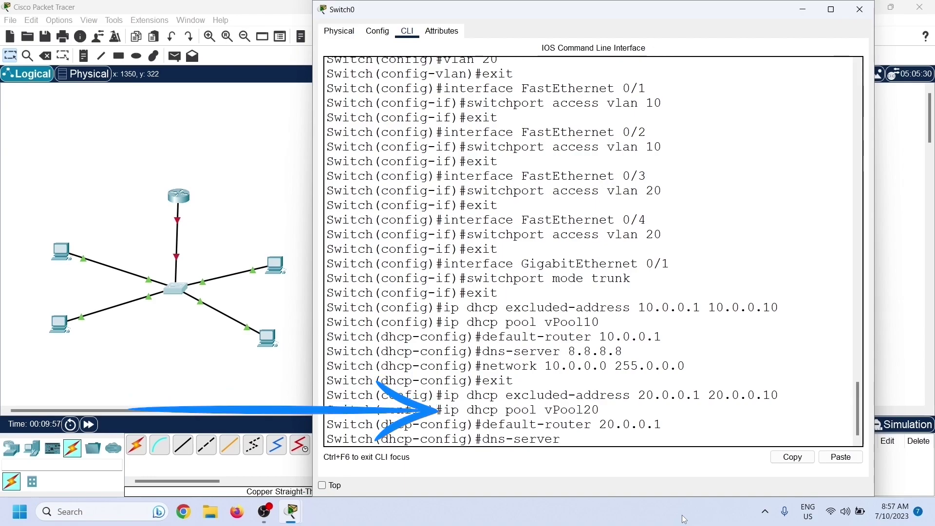
pyautogui.write('20.0.0.')
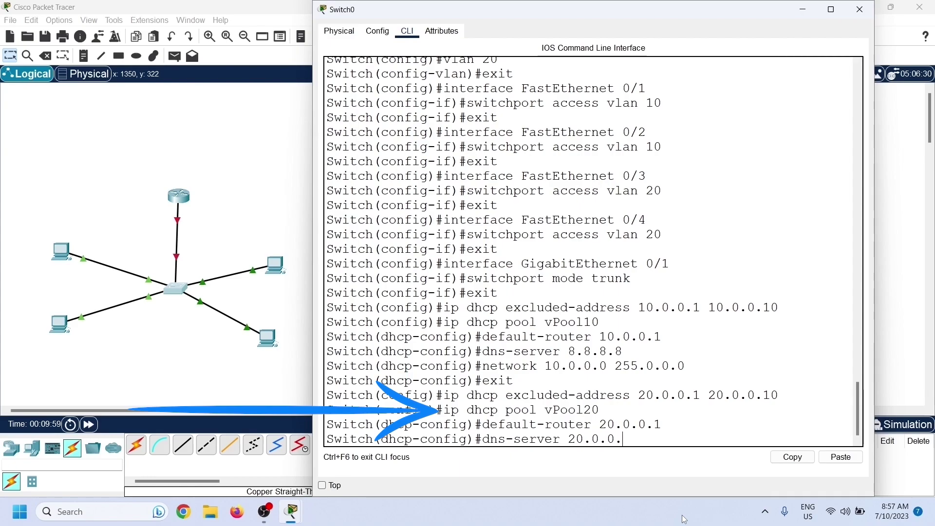
pyautogui.write('2')
pyautogui.press('Return')
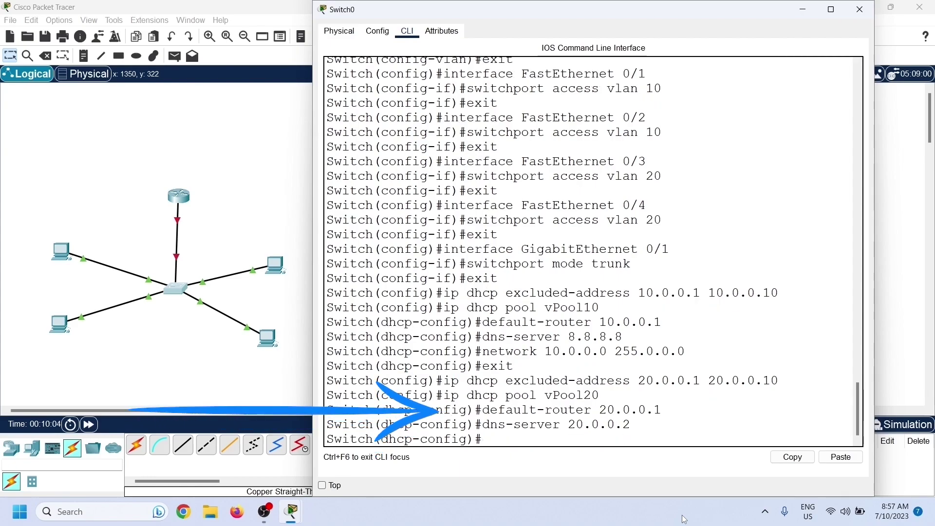
# Set vPool20's network to 20.0.0.0 255.0.0.0 and exit the pool.
pyautogui.press('Up')
pyautogui.press('Up')
pyautogui.press('Up')
pyautogui.press('Up')
pyautogui.press('Up')
pyautogui.press('Up')
pyautogui.press('Left')
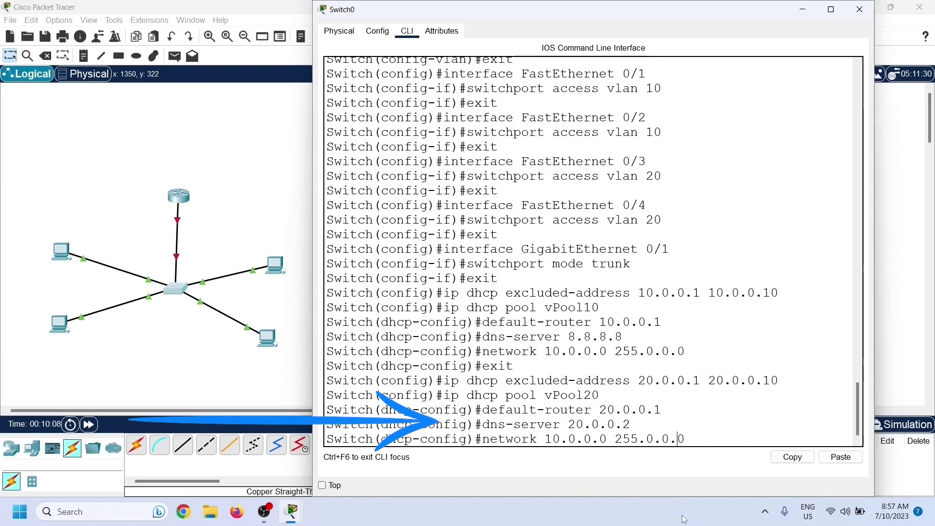
pyautogui.press('Left')
pyautogui.press('Left')
pyautogui.press('Left')
pyautogui.press('Left')
pyautogui.press('Left')
pyautogui.press('Left')
pyautogui.press('Left')
pyautogui.press('Left')
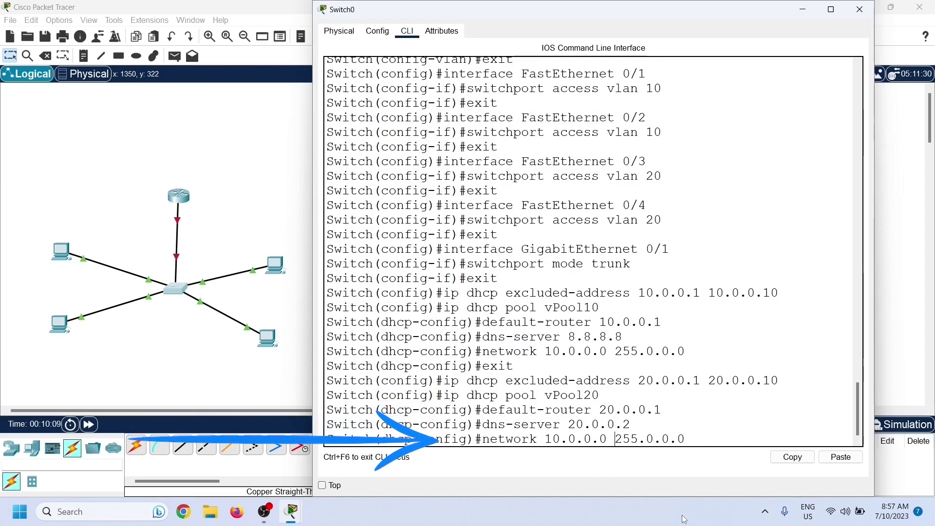
pyautogui.press('Left')
pyautogui.press('Left')
pyautogui.press('Left')
pyautogui.press('Left')
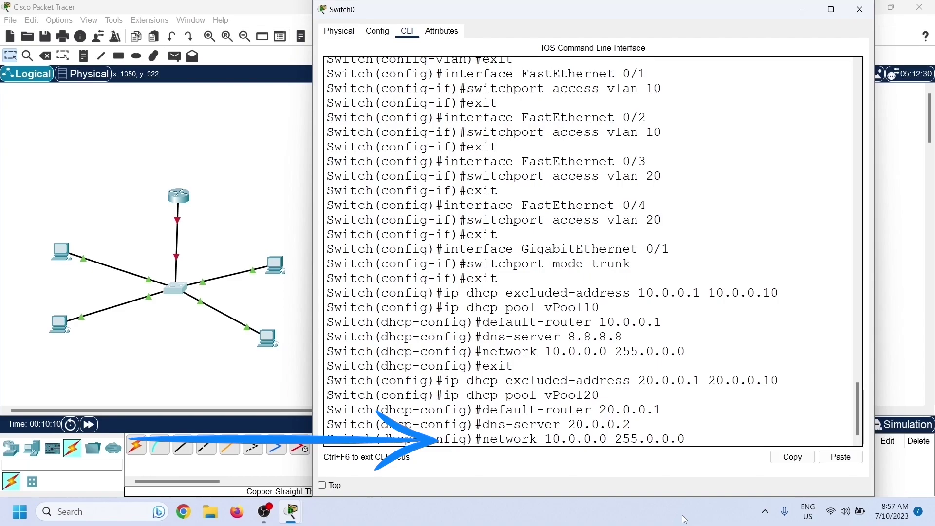
pyautogui.press('Delete')
pyautogui.write('2')
pyautogui.press('Return')
pyautogui.write('ex')
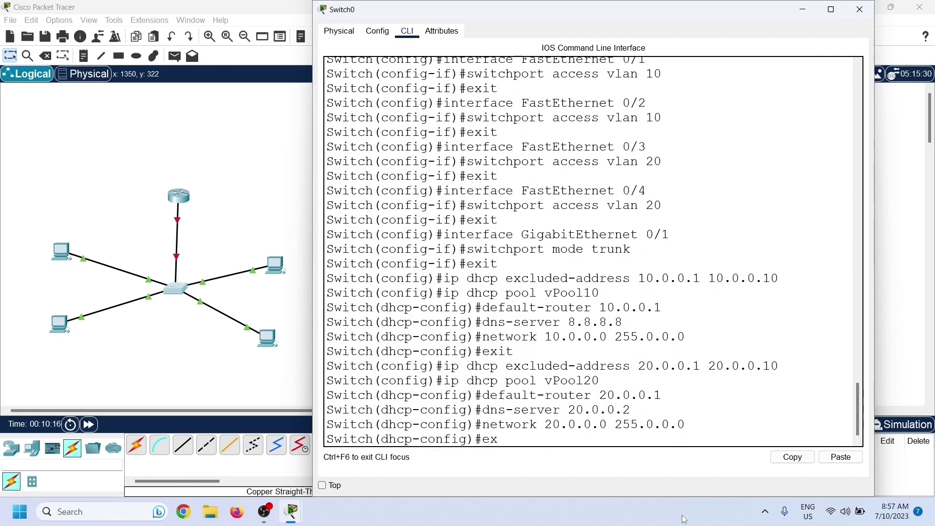
pyautogui.write('it')
pyautogui.press('Return')
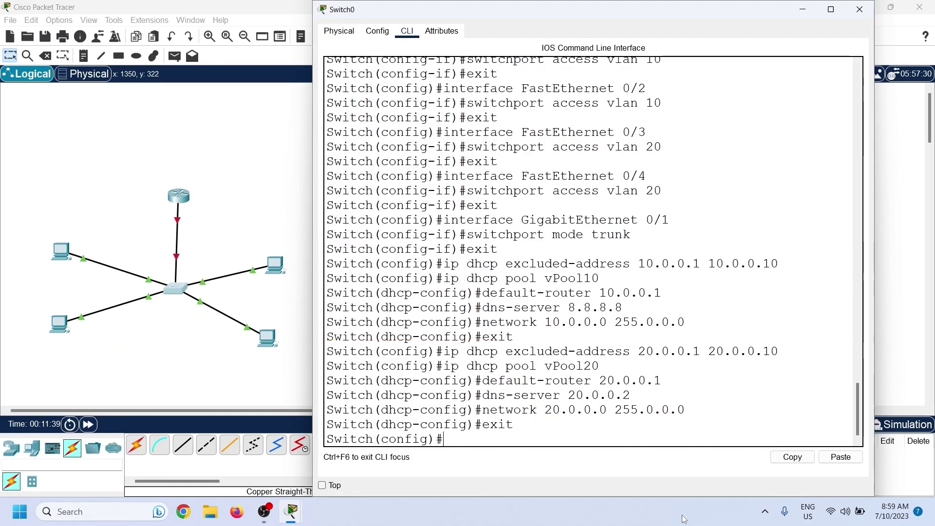
# Create Switch0's interface VLAN 10 with address 10.0.0.10 255.0.0.0 and enable it.
pyautogui.write('interface')
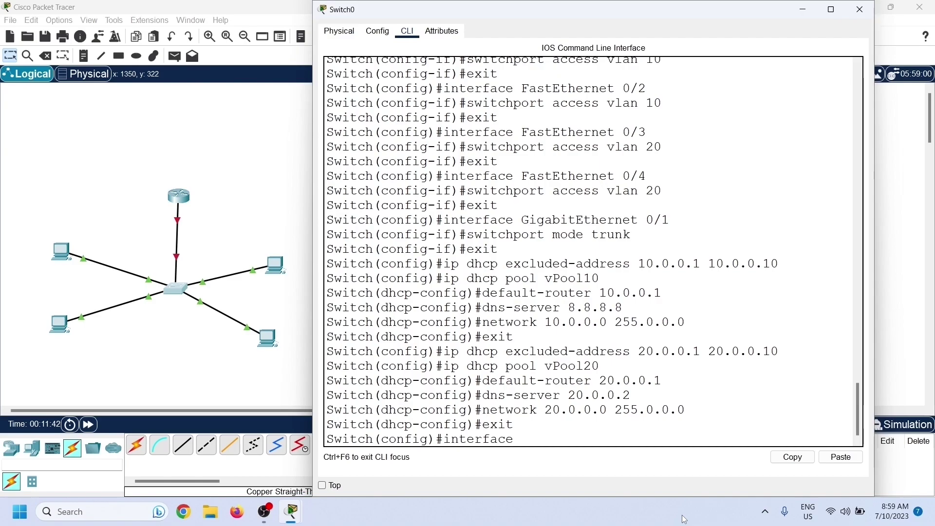
pyautogui.write(' vlan 10')
pyautogui.press('Return')
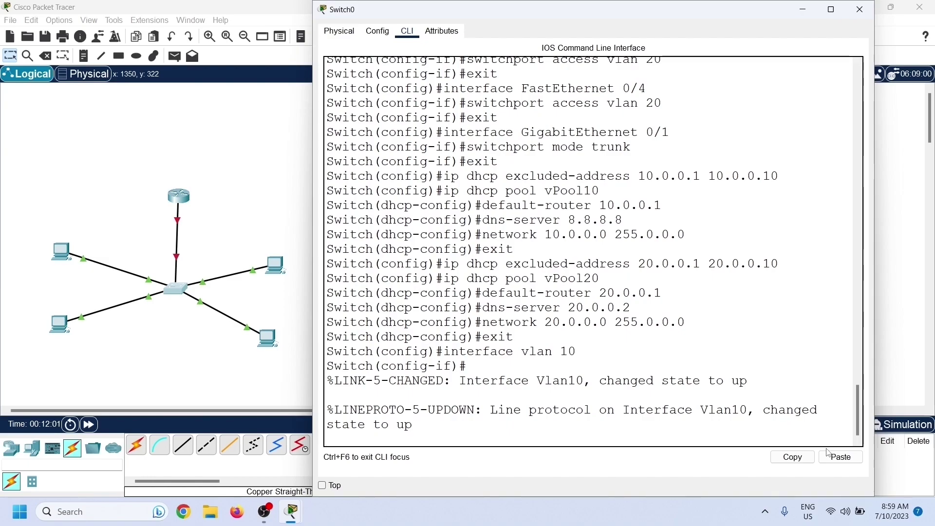
pyautogui.press('Return')
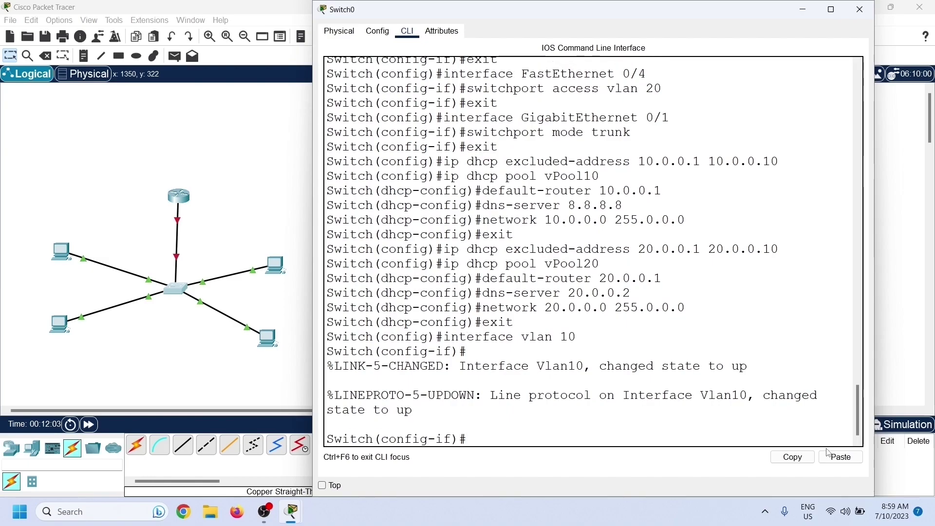
pyautogui.write('ip addres')
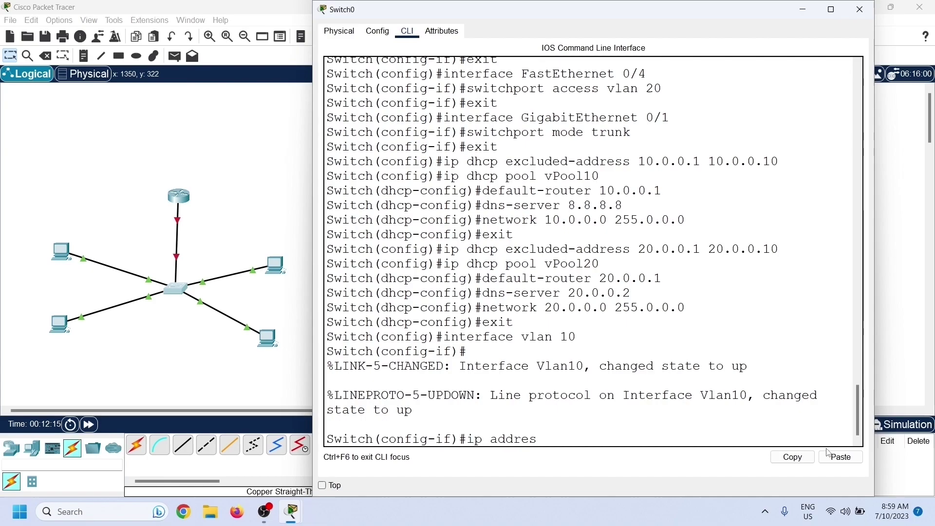
pyautogui.write('s 10.0.0.1')
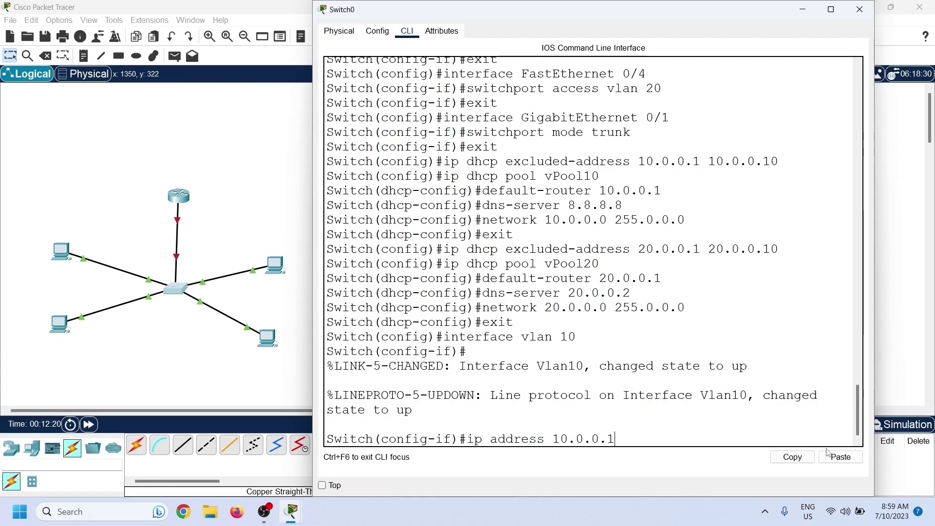
pyautogui.write('0 255.0.0.0')
pyautogui.press('Return')
pyautogui.write('nfig-if)#n')
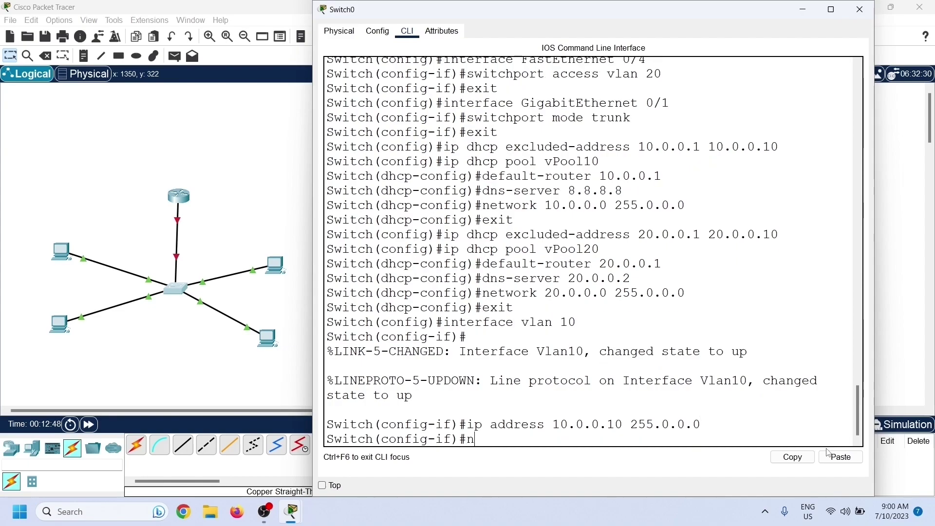
pyautogui.write('o shutdown')
pyautogui.press('Return')
pyautogui.write('exit')
pyautogui.press('Return')
# Create interface VLAN 20 with address 20.0.0.10 255.0.0.0, enable it, and exit.
pyautogui.write('interface vlan 10')
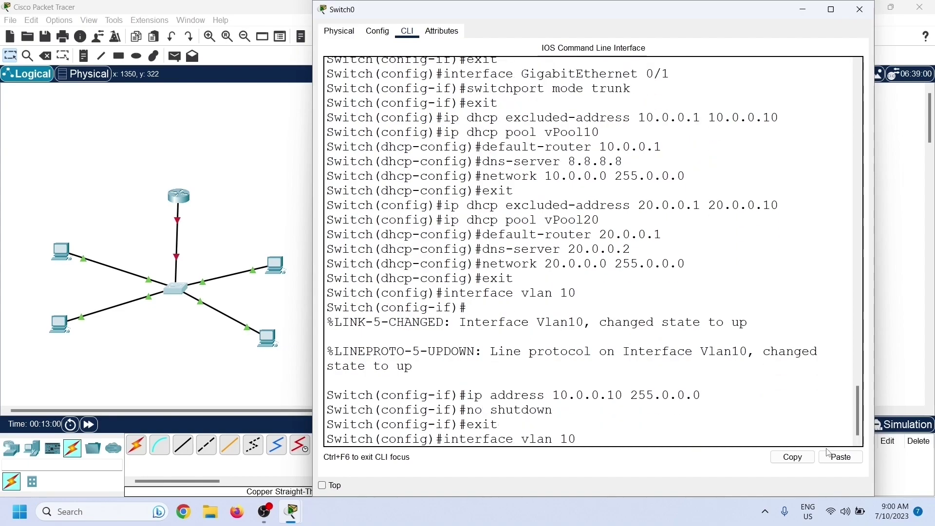
pyautogui.press('BackSpace')
pyautogui.press('BackSpace')
pyautogui.write('20')
pyautogui.press('Return')
pyautogui.press('Up')
pyautogui.press('Up')
pyautogui.press('Up')
pyautogui.press('Up')
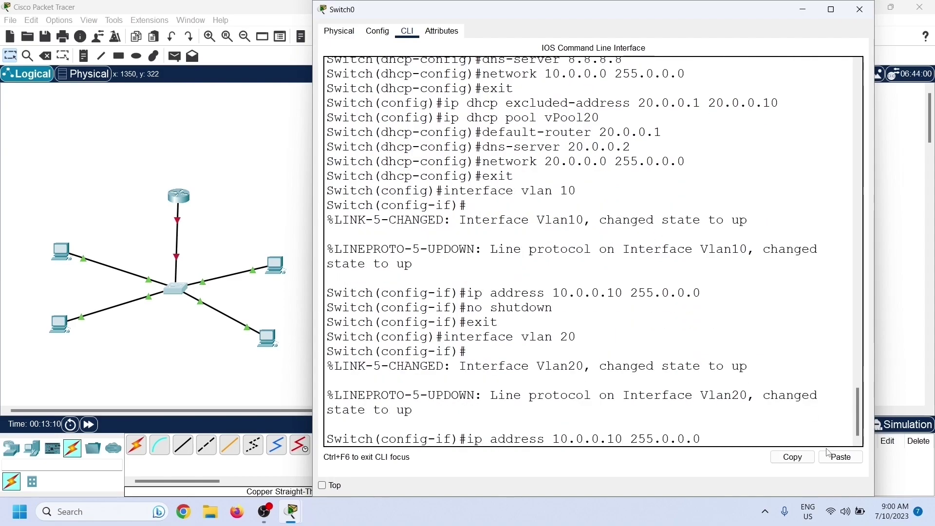
pyautogui.press('Left')
pyautogui.press('Left')
pyautogui.press('Left')
pyautogui.press('Left')
pyautogui.press('Left')
pyautogui.press('Left')
pyautogui.press('Left')
pyautogui.press('Left')
pyautogui.press('Left')
pyautogui.press('Left')
pyautogui.press('Left')
pyautogui.press('Left')
pyautogui.press('Left')
pyautogui.press('Left')
pyautogui.press('Left')
pyautogui.press('Left')
pyautogui.press('Left')
pyautogui.press('Left')
pyautogui.press('BackSpace')
pyautogui.write('2')
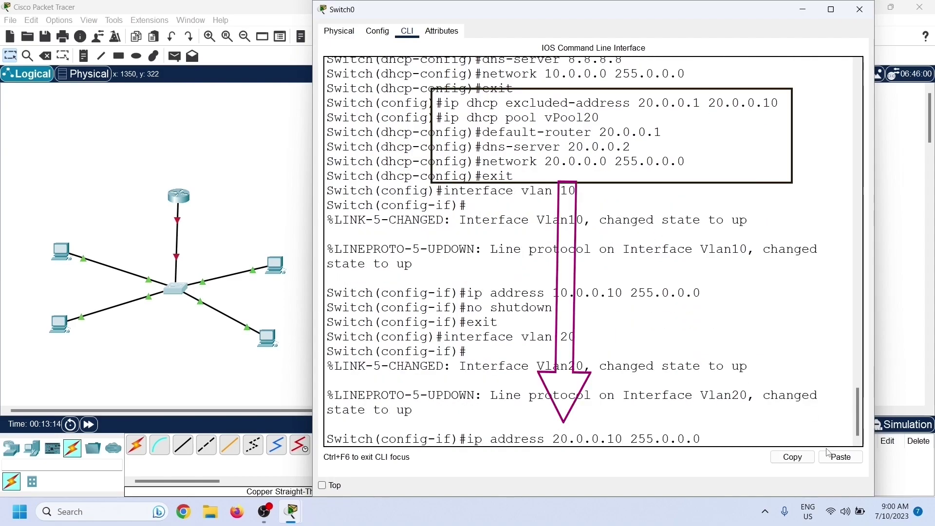
pyautogui.press('Return')
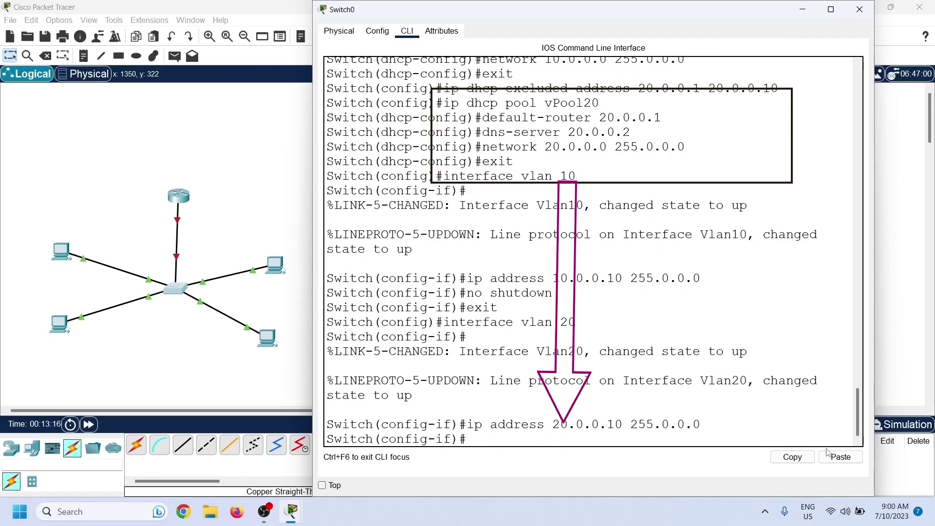
pyautogui.write('no shutdown')
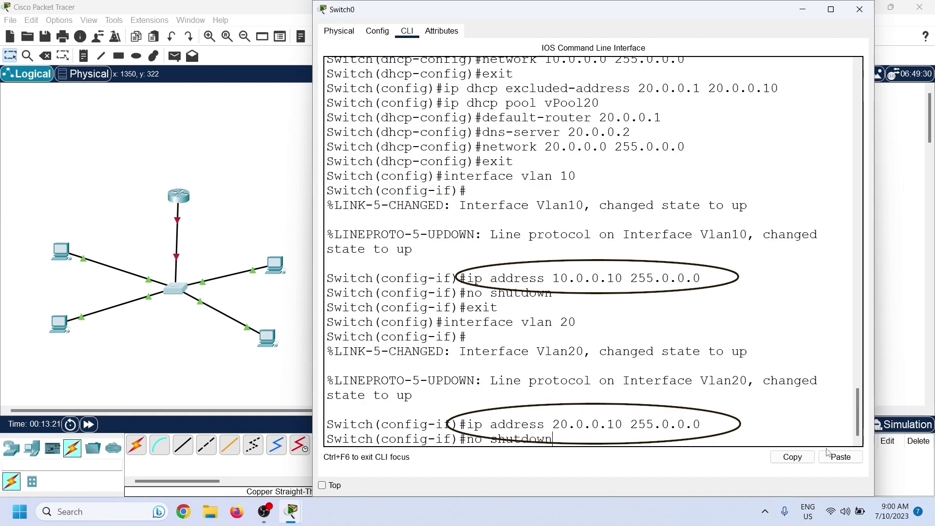
pyautogui.press('Return')
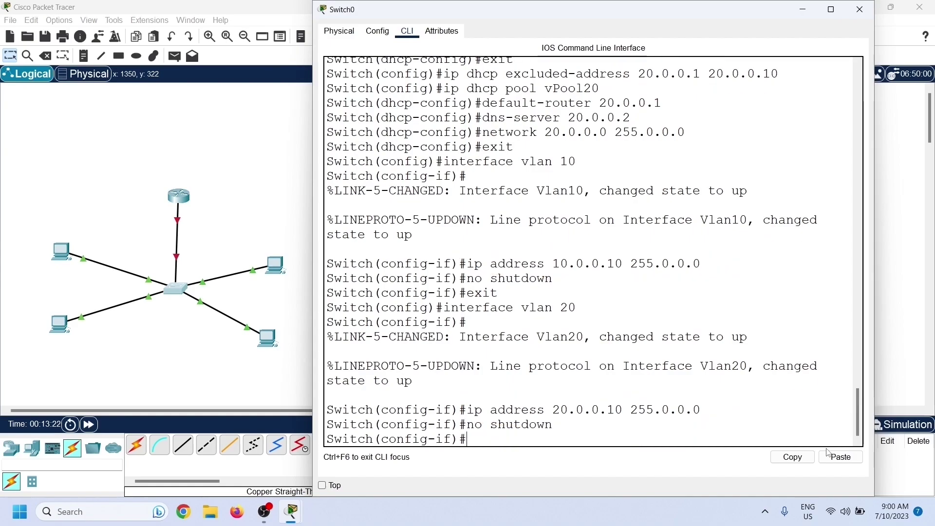
pyautogui.write('exit')
pyautogui.press('Return')
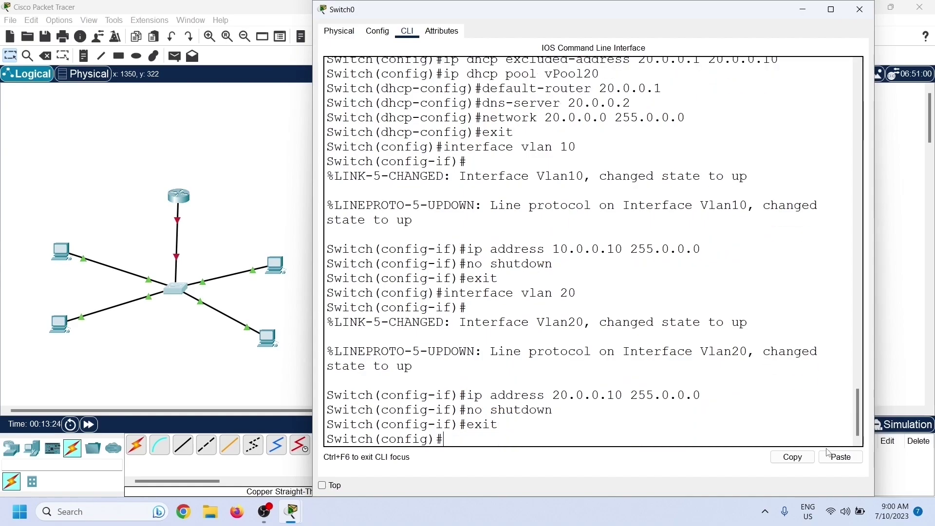
# Set PC0's IP configuration to DHCP so it receives 10.0.0.11.
pyautogui.click(861, 13)
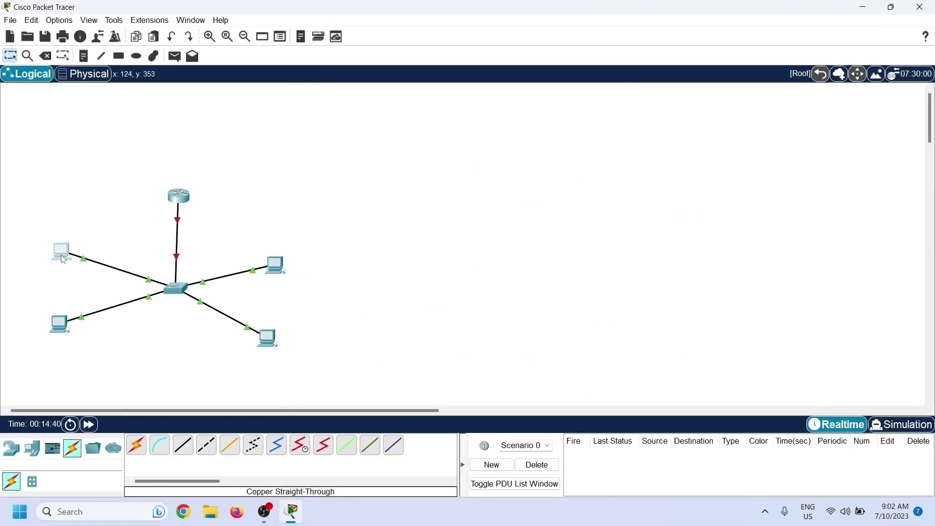
pyautogui.click(61, 251)
pyautogui.click(467, 102)
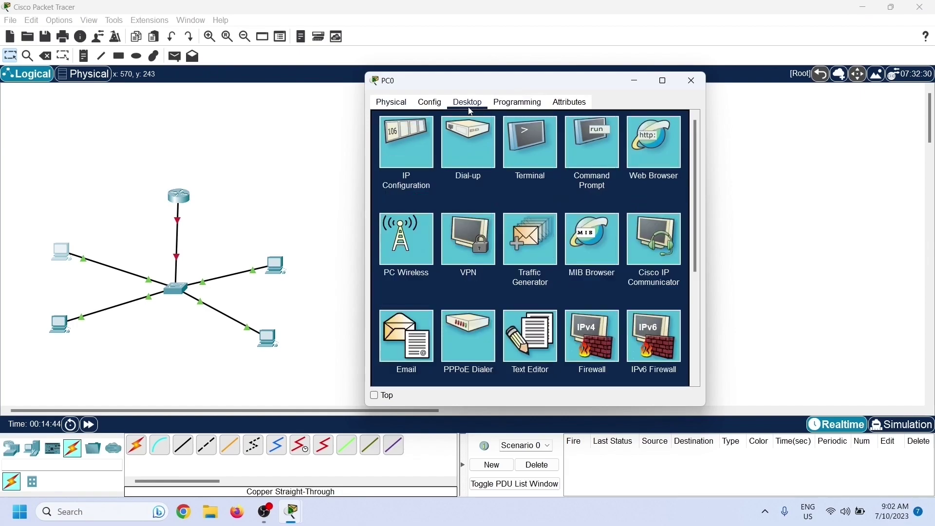
pyautogui.click(414, 157)
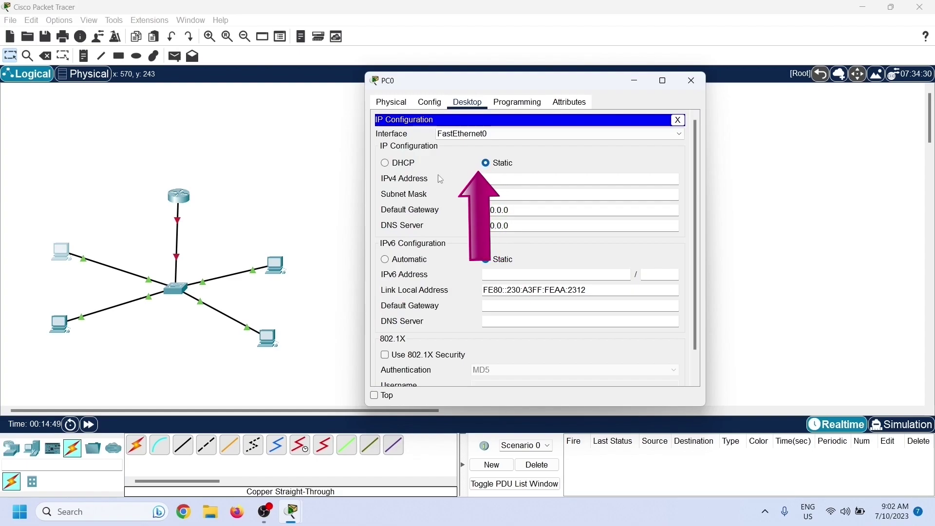
pyautogui.click(388, 166)
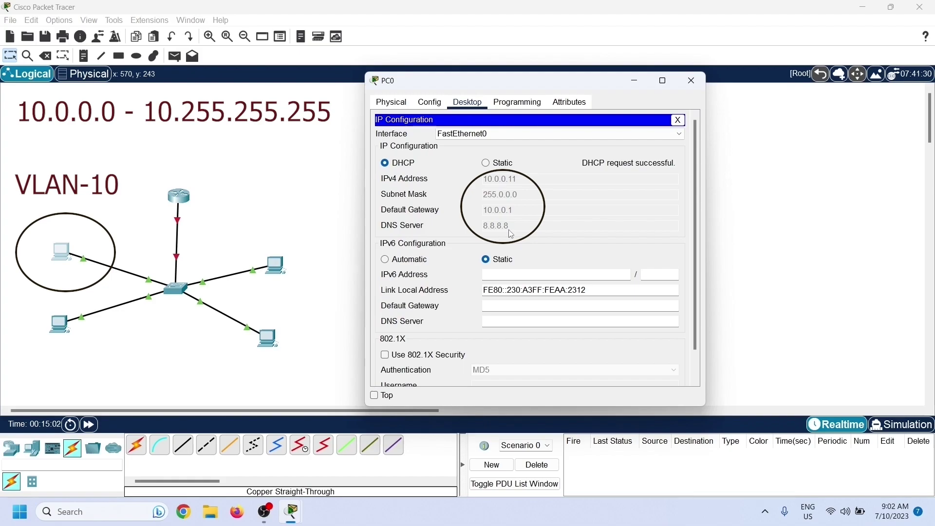
pyautogui.click(692, 81)
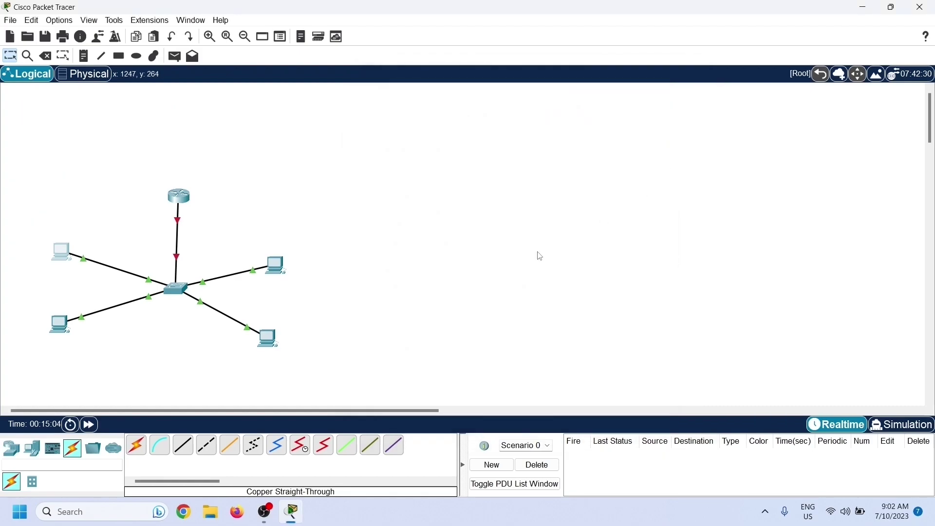
# Set PC1's IP configuration to DHCP, obtaining 10.0.0.12 with gateway 10.0.0.1.
pyautogui.click(66, 331)
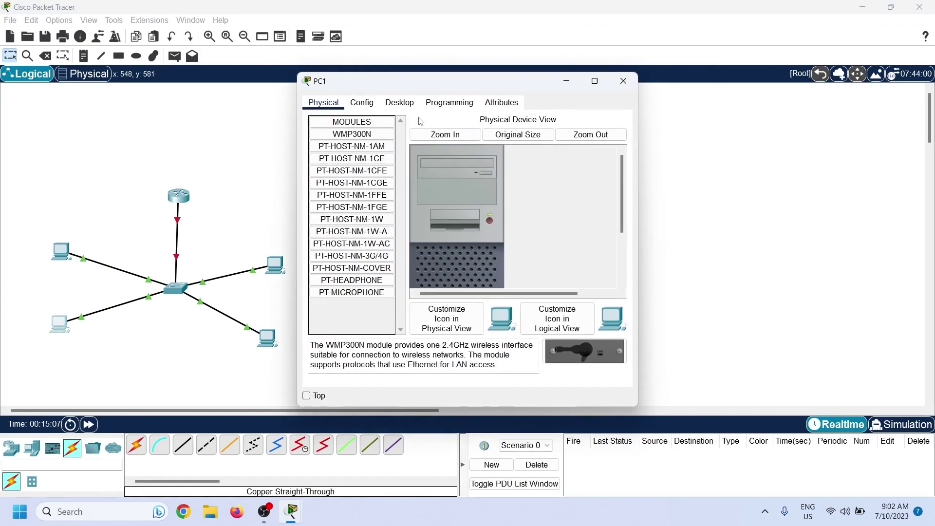
pyautogui.click(399, 103)
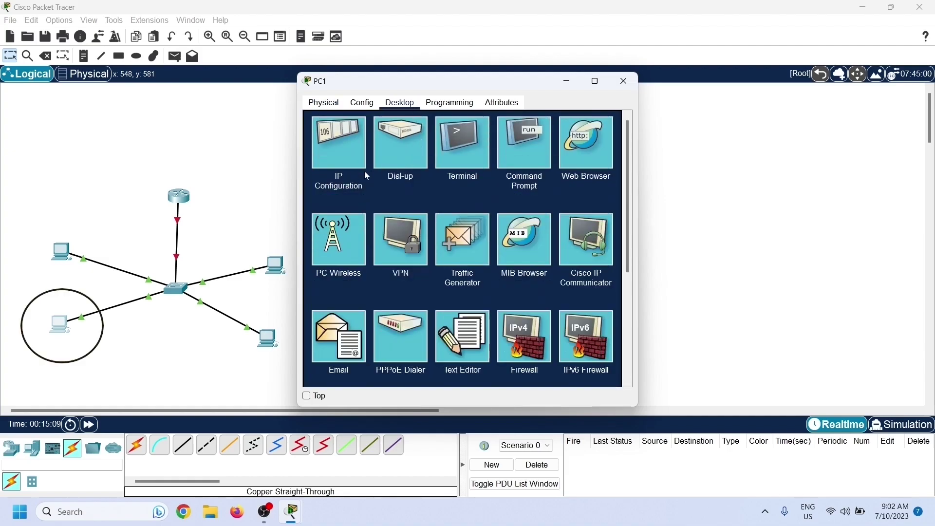
pyautogui.click(351, 167)
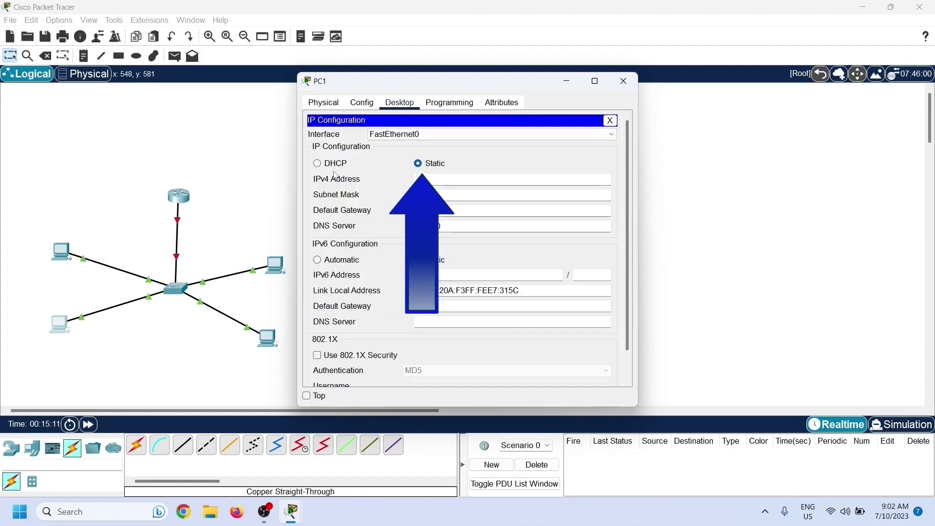
pyautogui.click(317, 170)
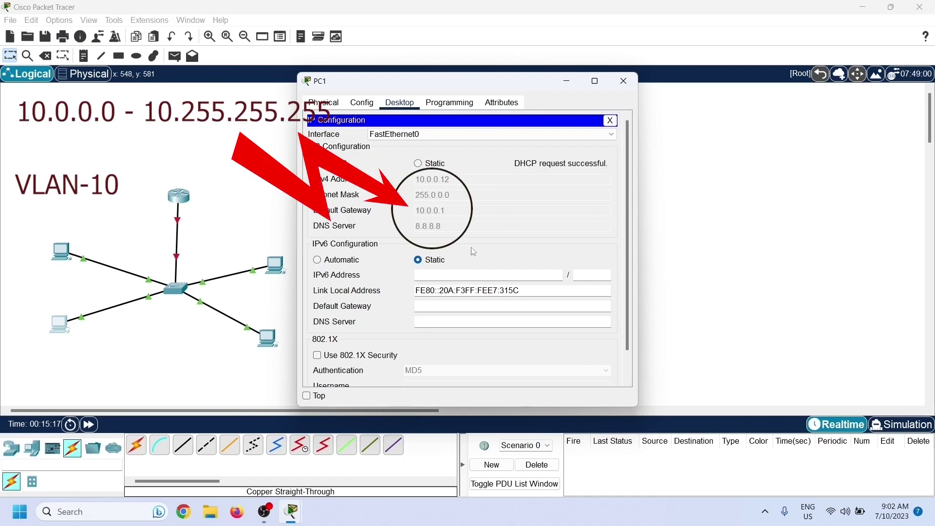
pyautogui.click(628, 88)
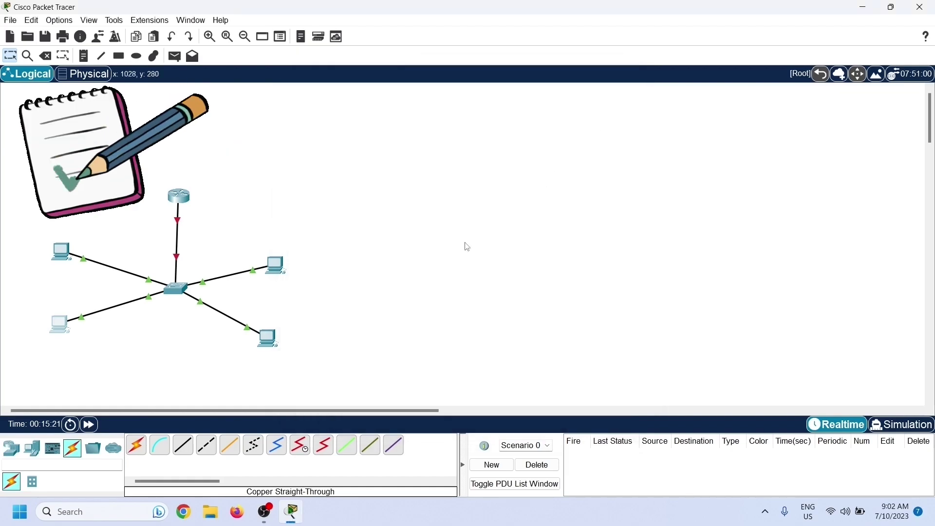
pyautogui.click(279, 266)
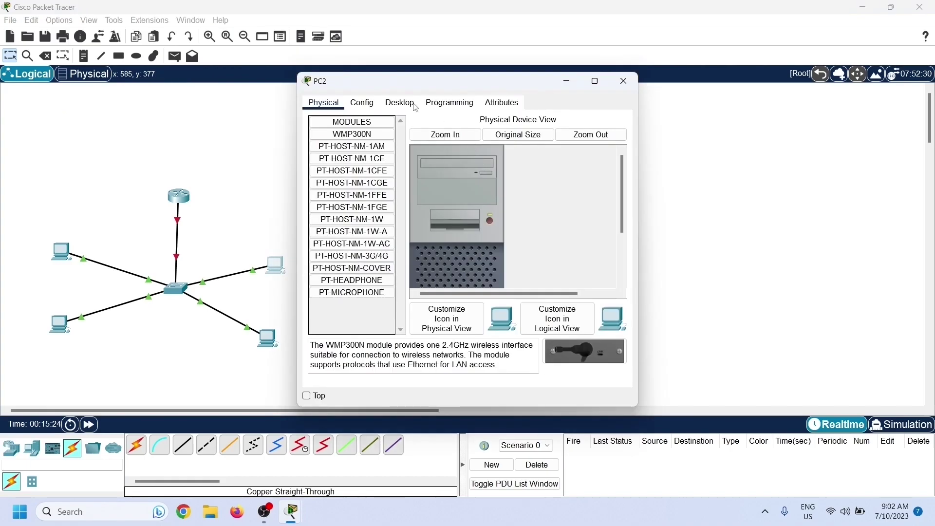
# Switch PC2's IP configuration to DHCP.
pyautogui.click(403, 108)
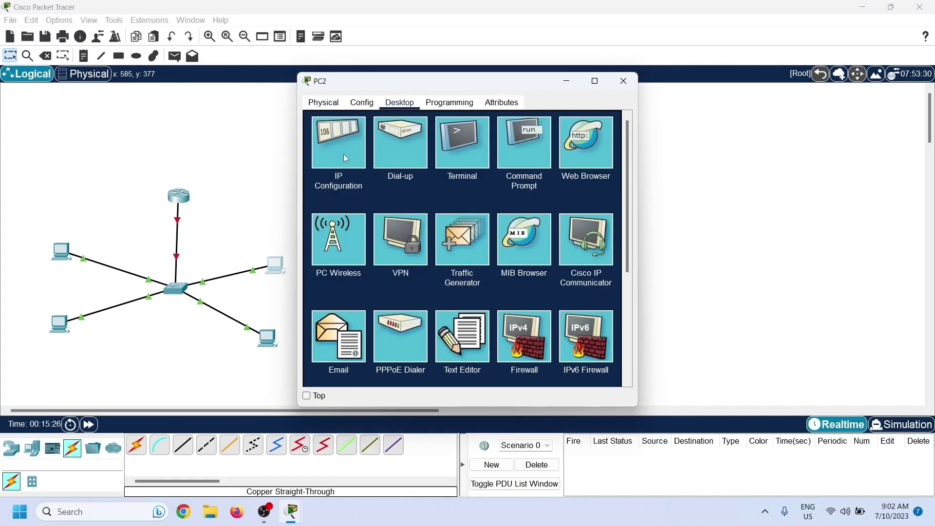
pyautogui.click(343, 154)
pyautogui.moveTo(438, 90); pyautogui.dragTo(501, 88)
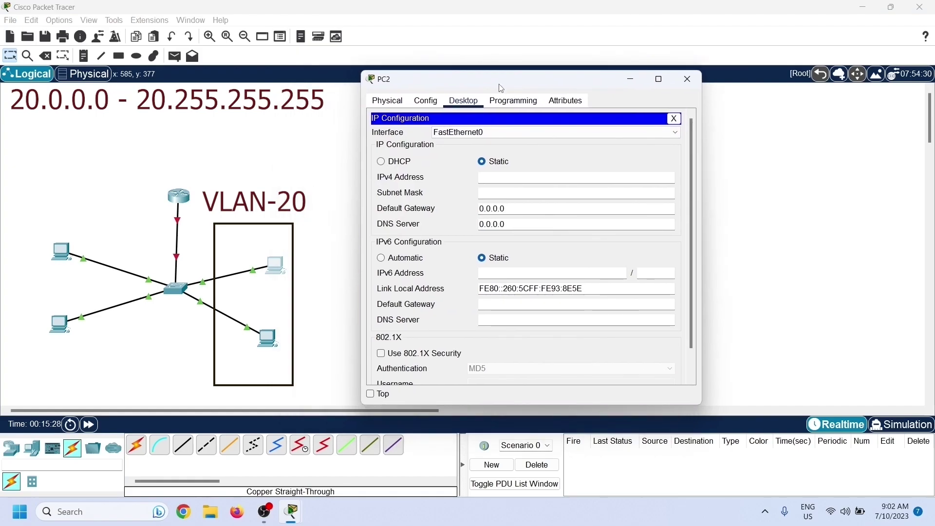
pyautogui.click(381, 162)
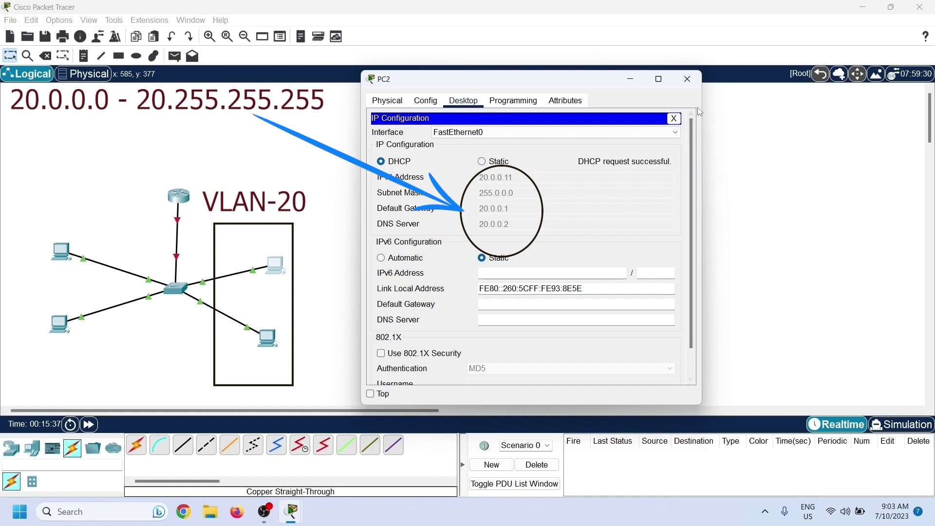
pyautogui.click(687, 78)
# Switch PC3's IP configuration to DHCP, obtaining 20.0.0.12 with gateway 20.0.0.1.
pyautogui.click(268, 340)
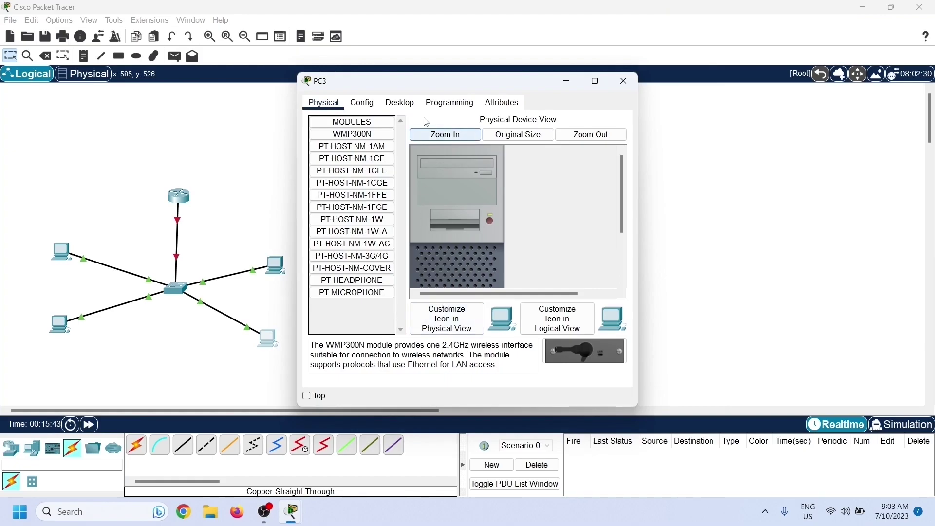
pyautogui.click(401, 103)
pyautogui.click(340, 185)
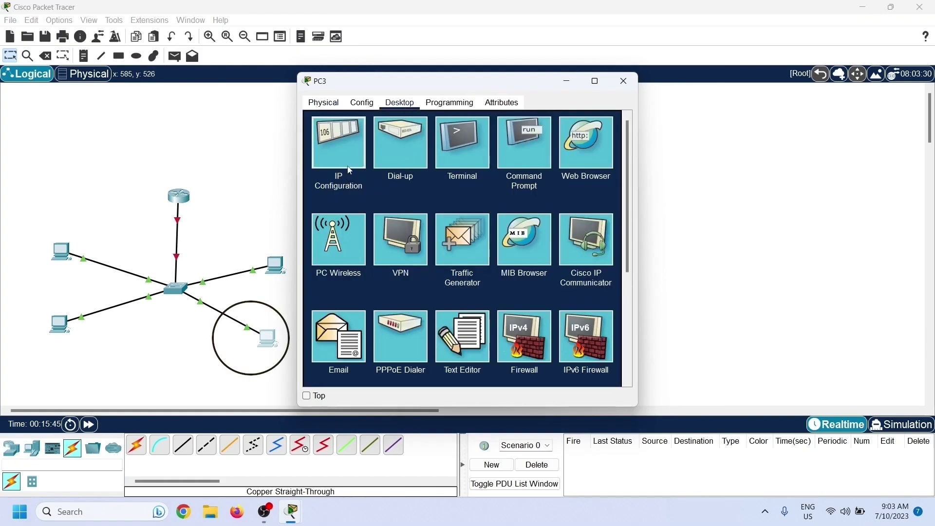
pyautogui.click(318, 164)
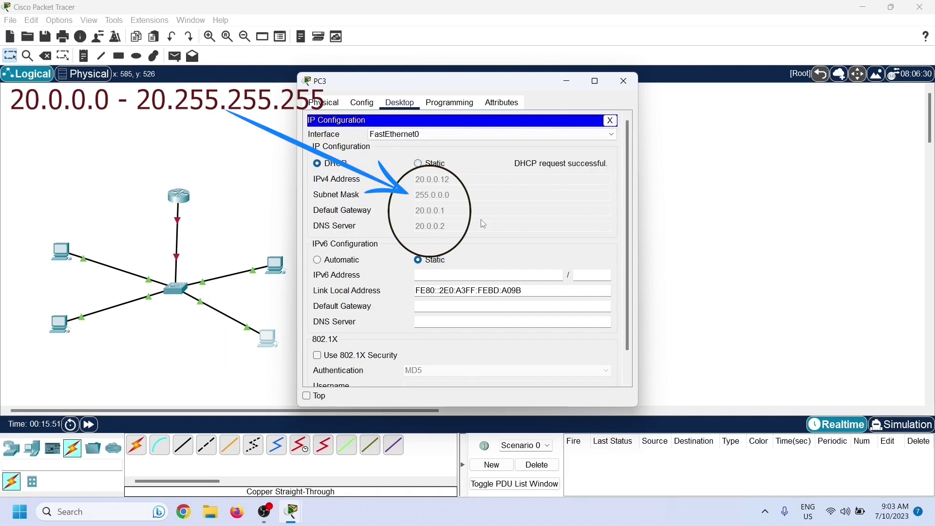
pyautogui.click(626, 81)
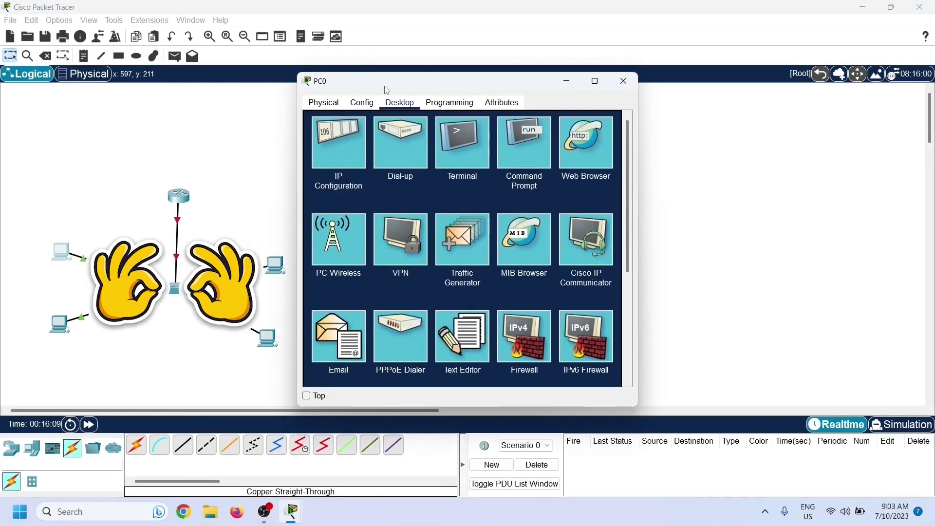
# Ping 10.0.0.12 from PC0's command prompt and confirm it replies.
pyautogui.moveTo(387, 90); pyautogui.dragTo(480, 87)
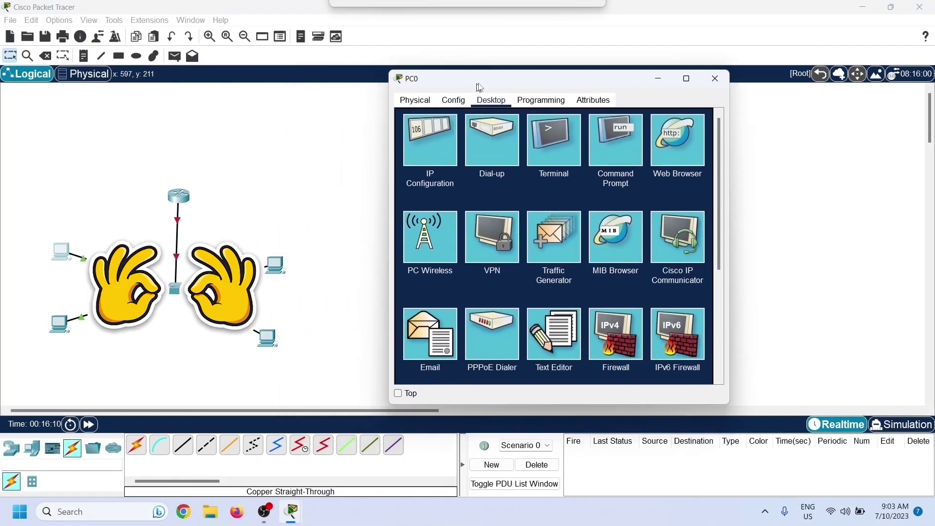
pyautogui.click(628, 177)
pyautogui.write('p')
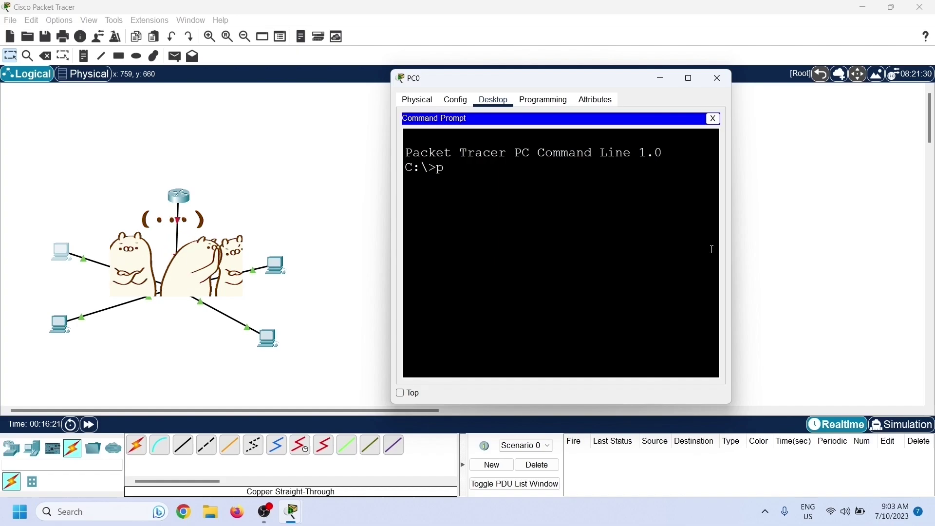
pyautogui.write('ing')
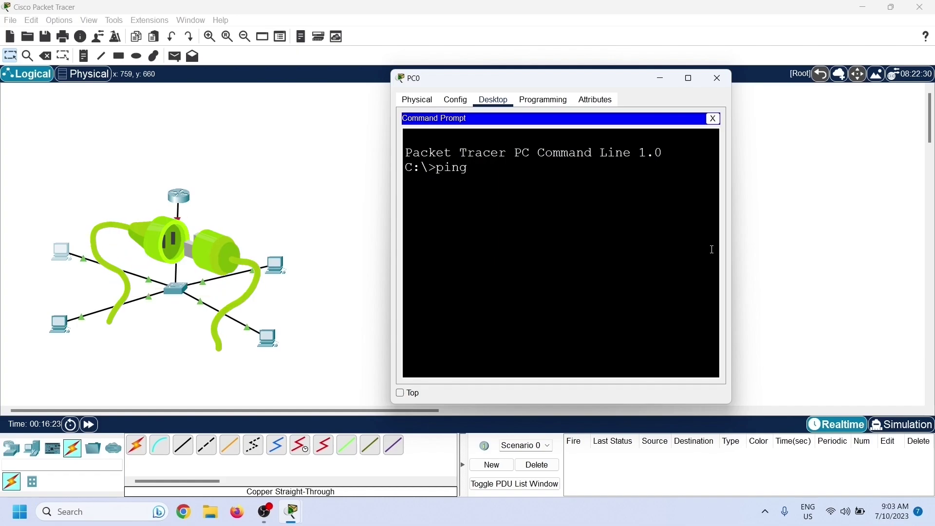
pyautogui.write(' 10.0.0.0')
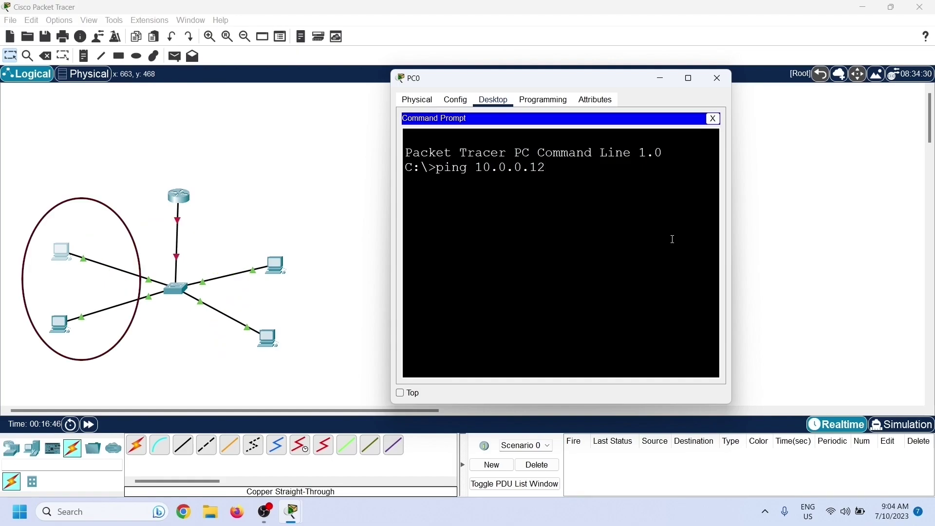
pyautogui.write('2')
pyautogui.press('Return')
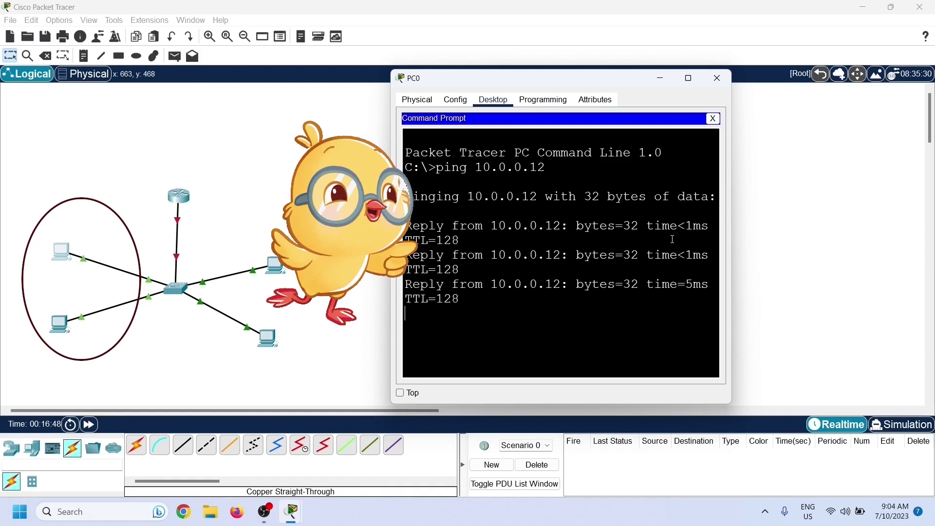
pyautogui.moveTo(731, 241); pyautogui.dragTo(830, 257)
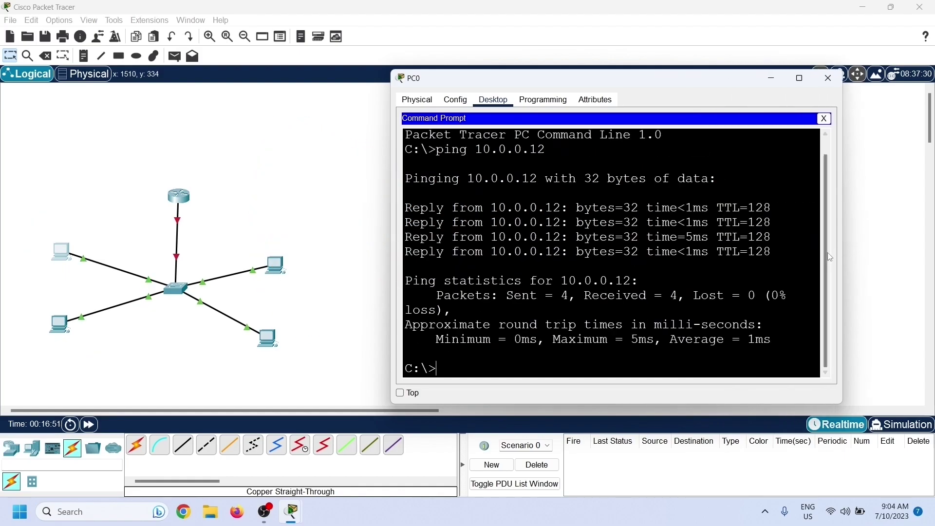
# Ping 20.0.0.12 from PC0, see it time out, and close PC0.
pyautogui.press('Up')
pyautogui.press('Left')
pyautogui.press('Left')
pyautogui.press('Left')
pyautogui.press('Left')
pyautogui.press('Left')
pyautogui.press('Left')
pyautogui.press('Left')
pyautogui.press('Left')
pyautogui.press('BackSpace')
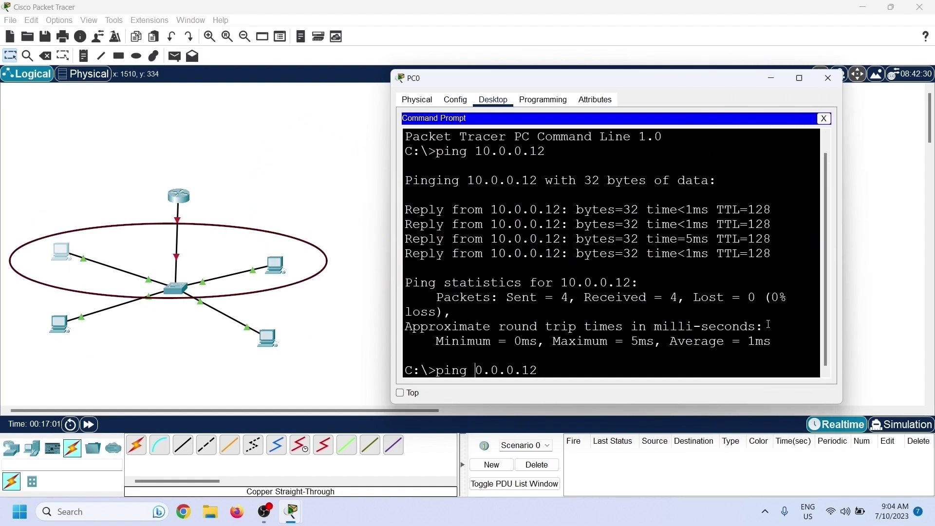
pyautogui.write('2')
pyautogui.press('Return')
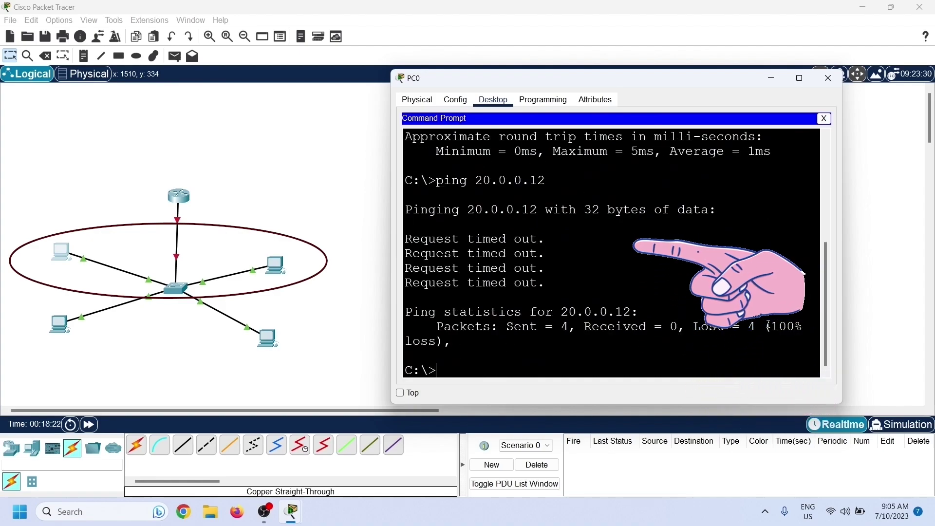
pyautogui.click(838, 85)
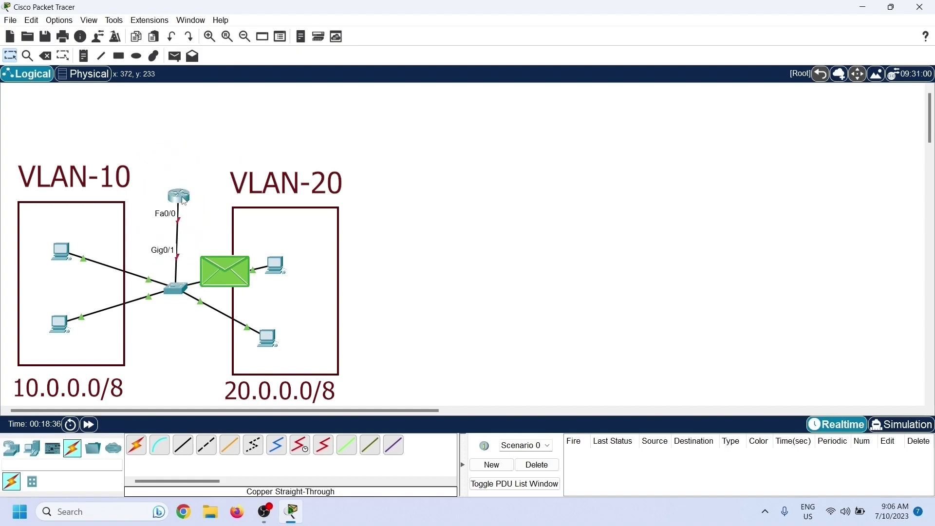
# On Router0's CLI, enter enable and configure terminal mode.
pyautogui.click(184, 199)
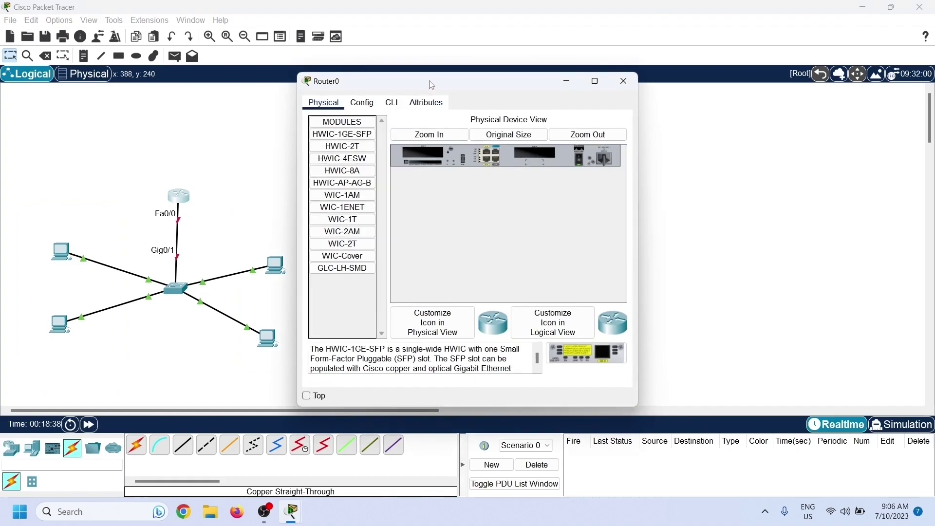
pyautogui.moveTo(438, 81); pyautogui.dragTo(472, 77)
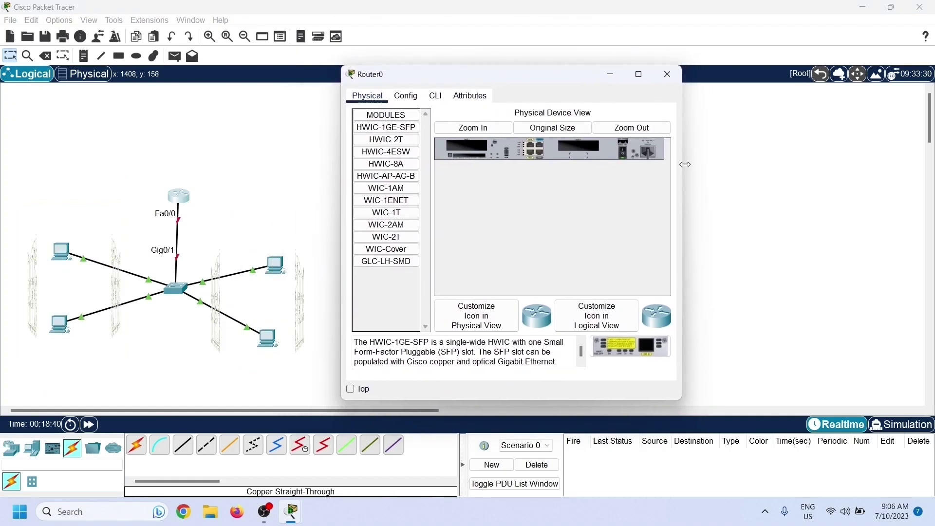
pyautogui.moveTo(681, 178); pyautogui.dragTo(922, 179)
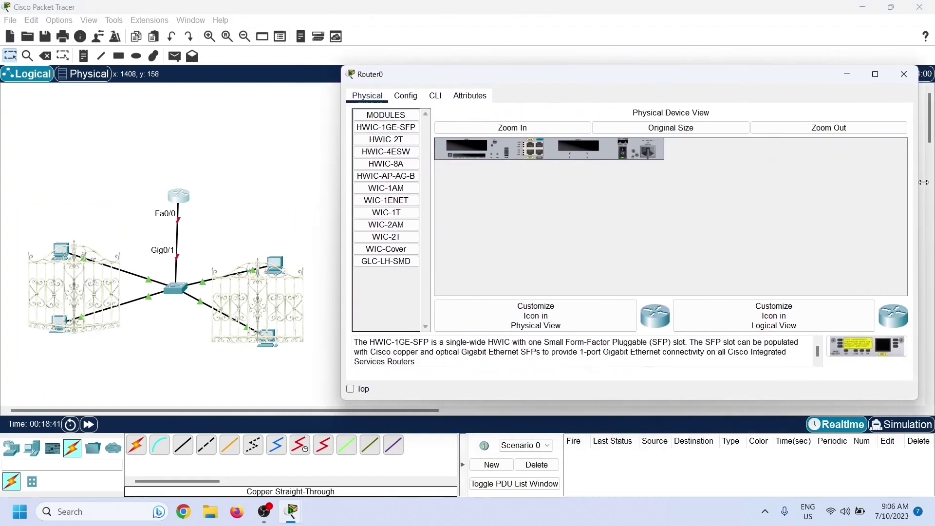
pyautogui.click(436, 97)
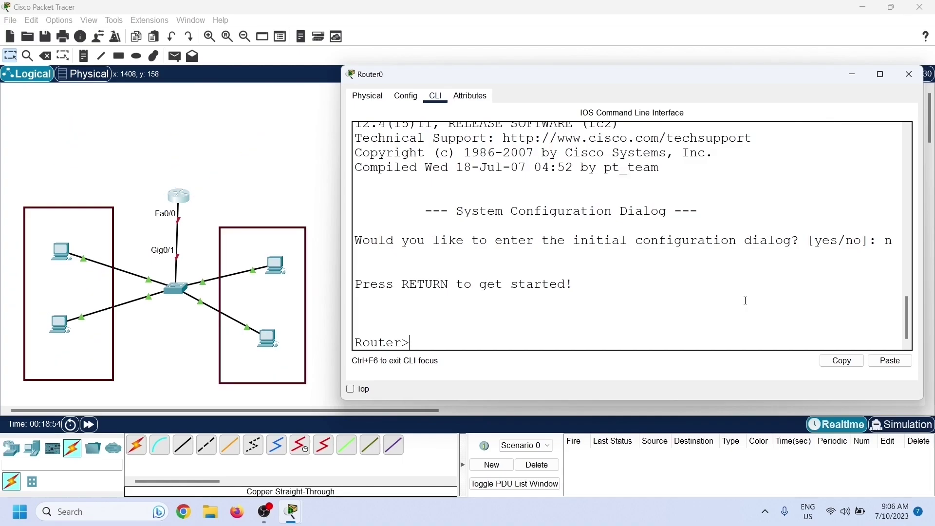
pyautogui.write('nable')
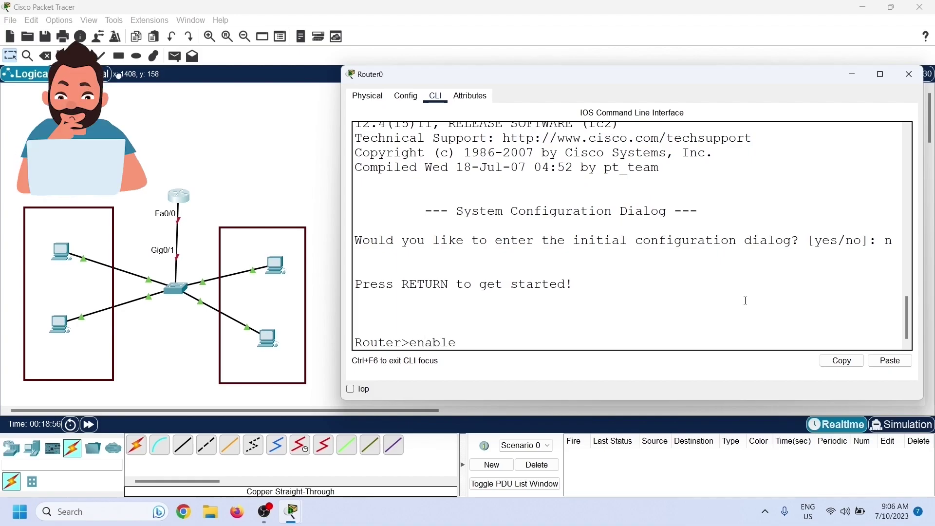
pyautogui.press('Return')
pyautogui.write('con')
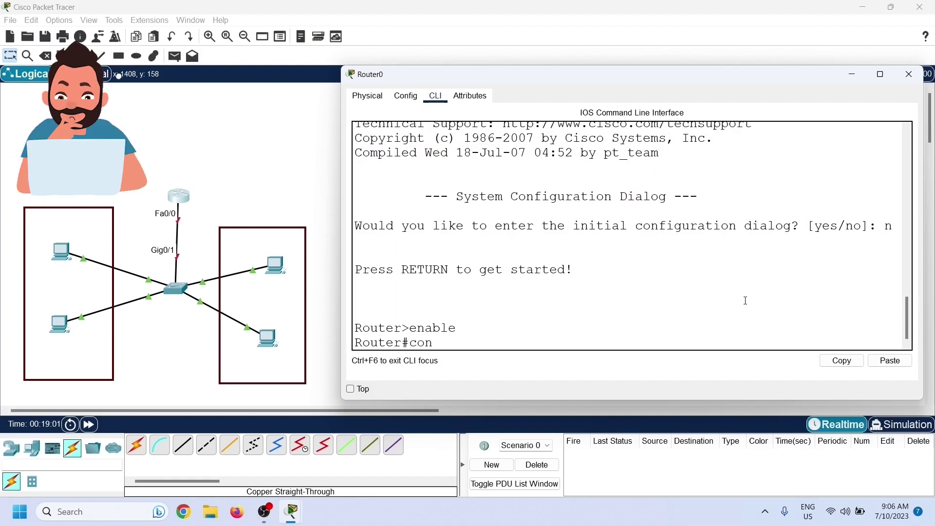
pyautogui.write('figure')
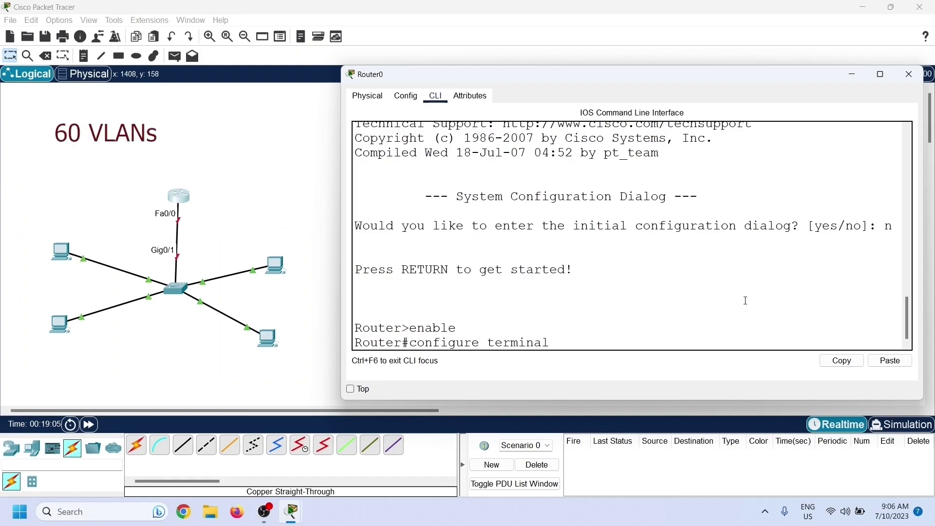
pyautogui.write(' terminal')
pyautogui.press('Return')
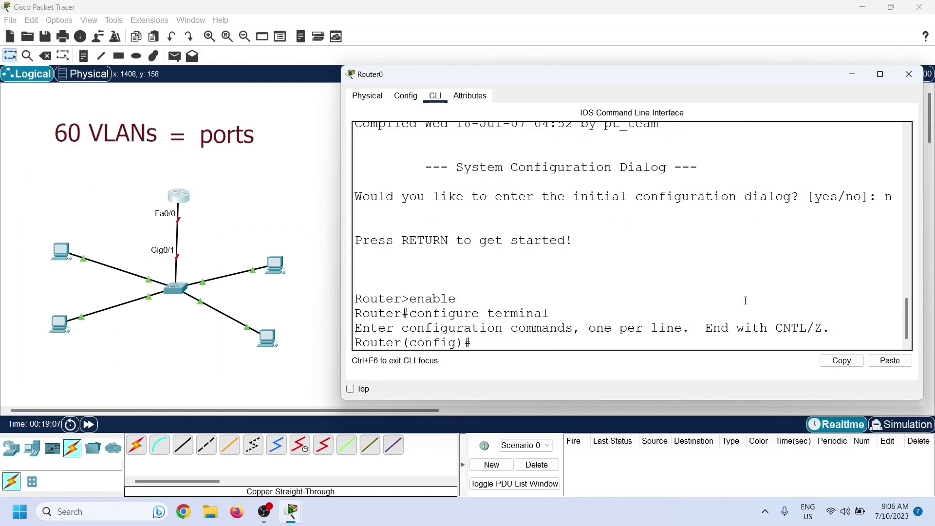
# Remove FastEthernet 0/0's IP address and bring the interface up with no shutdown.
pyautogui.write('interfa')
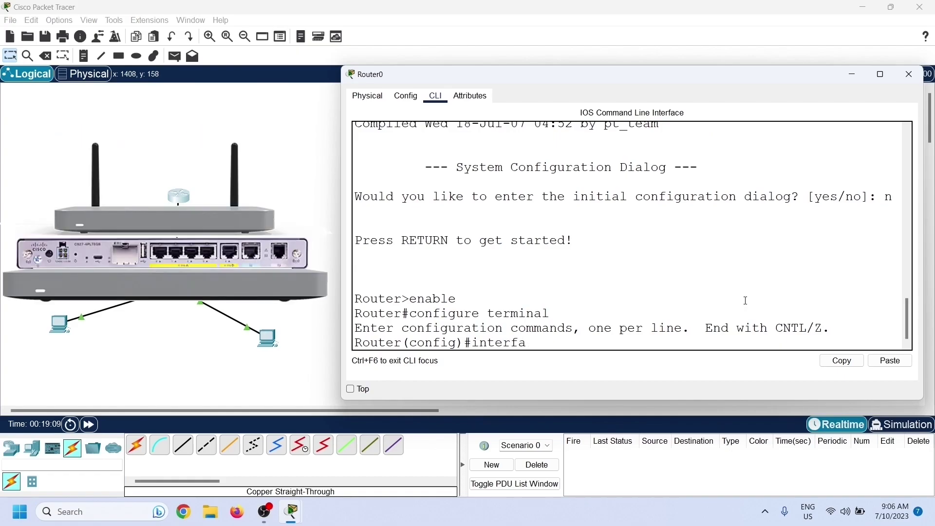
pyautogui.write('ce Fas')
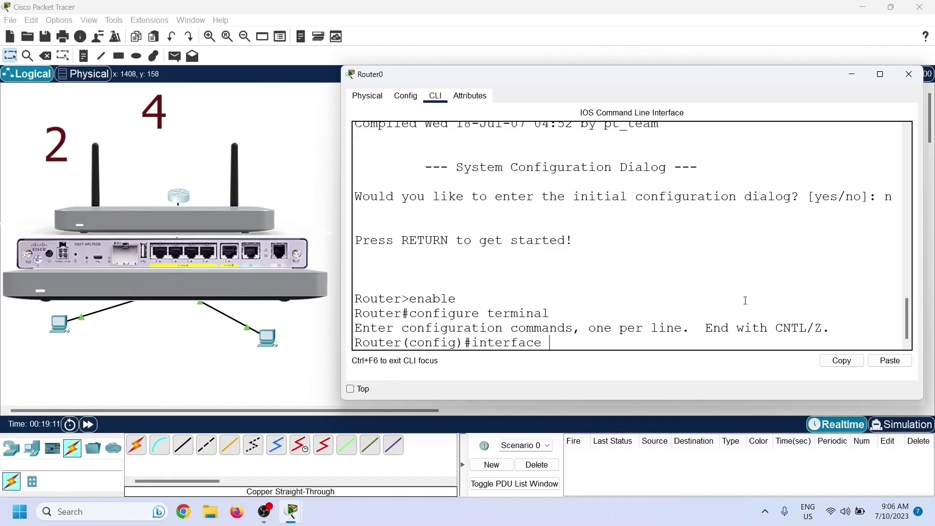
pyautogui.write('tEthernet')
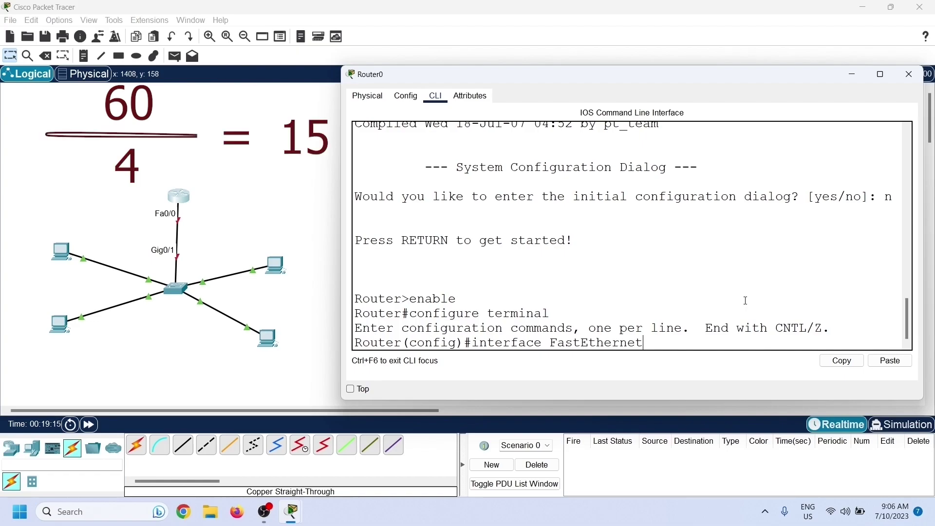
pyautogui.write(' 0/0')
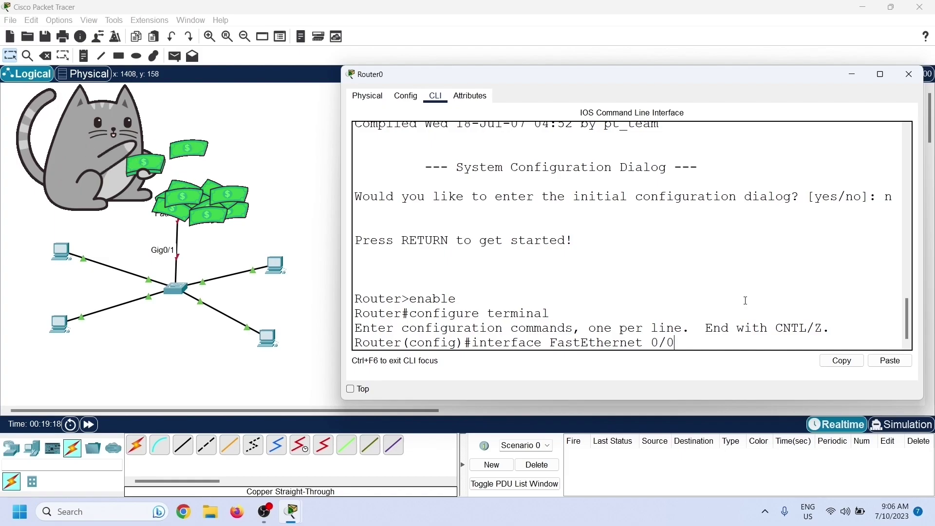
pyautogui.press('Return')
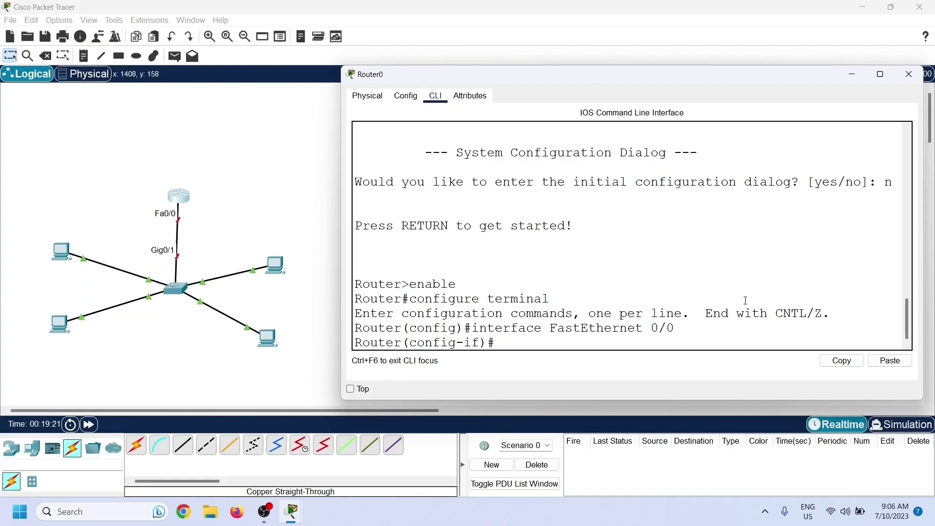
pyautogui.write('no ip address')
pyautogui.press('Return')
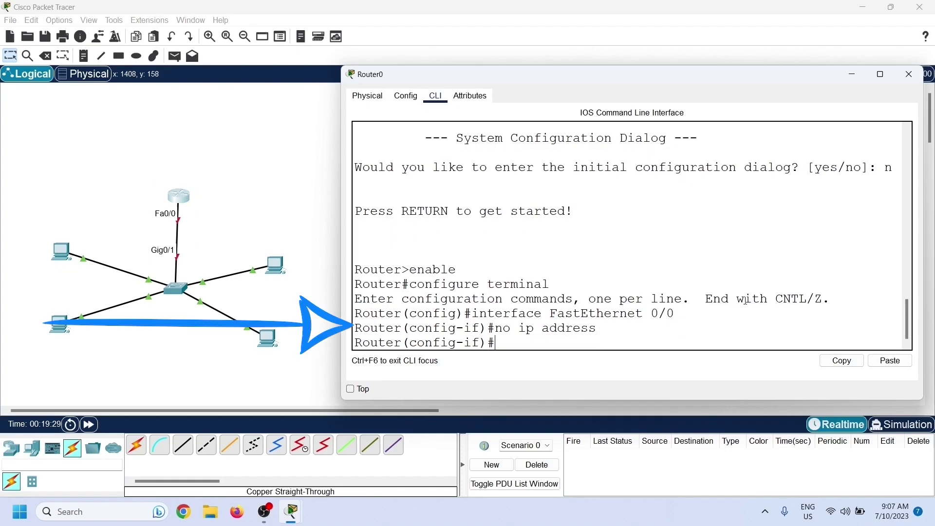
pyautogui.write('no sh')
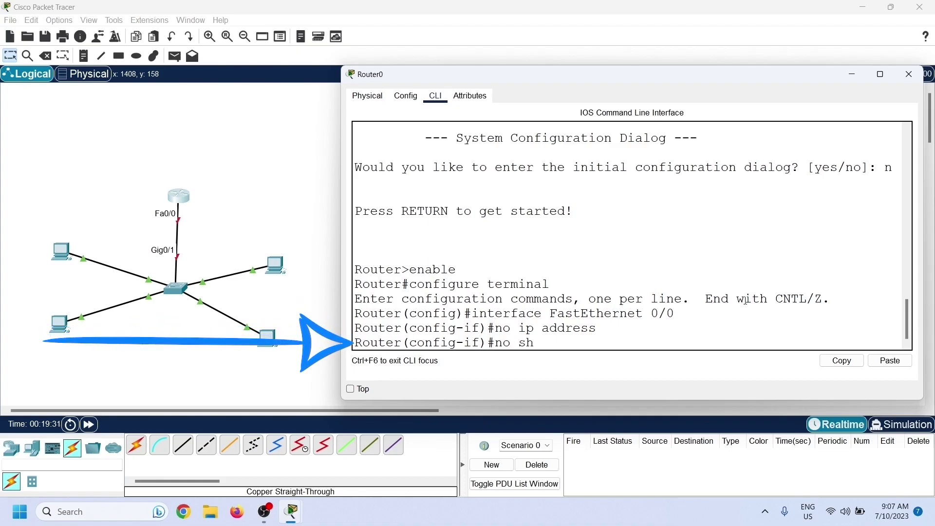
pyautogui.write('utdown')
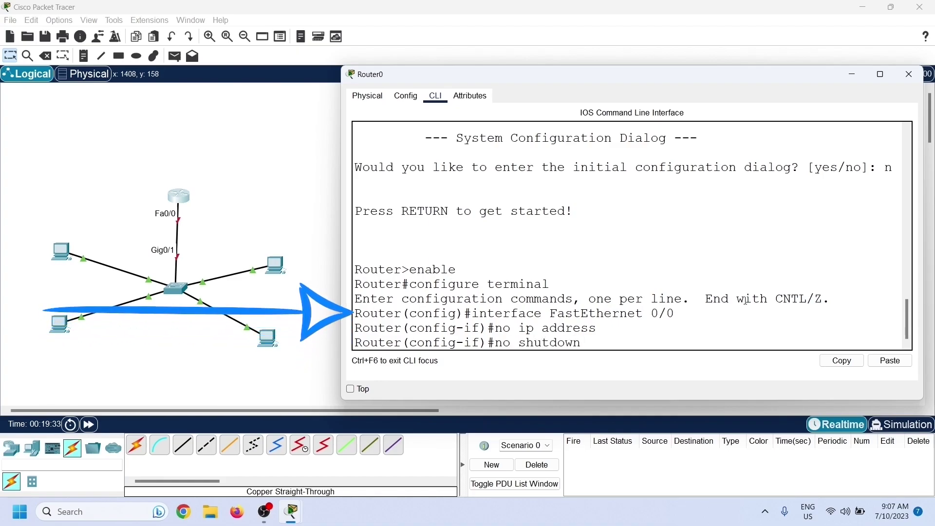
pyautogui.press('Return')
pyautogui.press('Return')
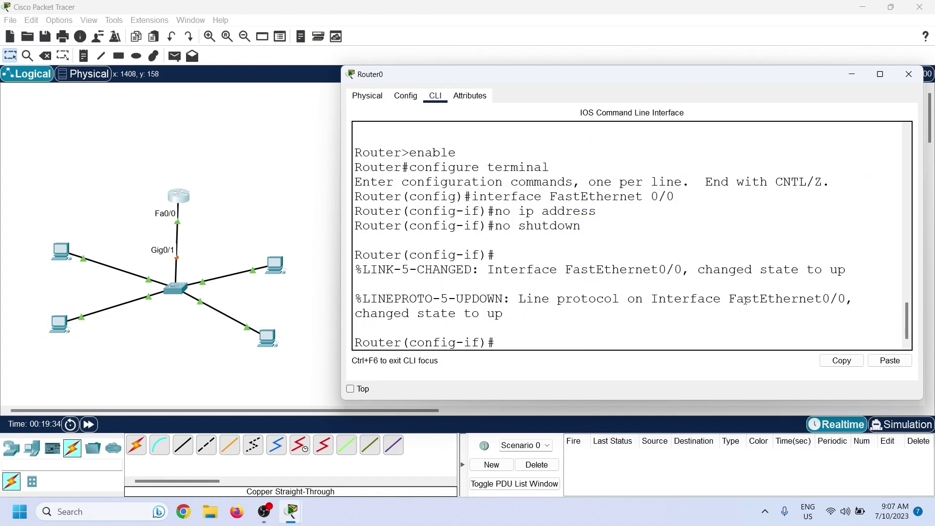
pyautogui.write('exit')
pyautogui.press('Return')
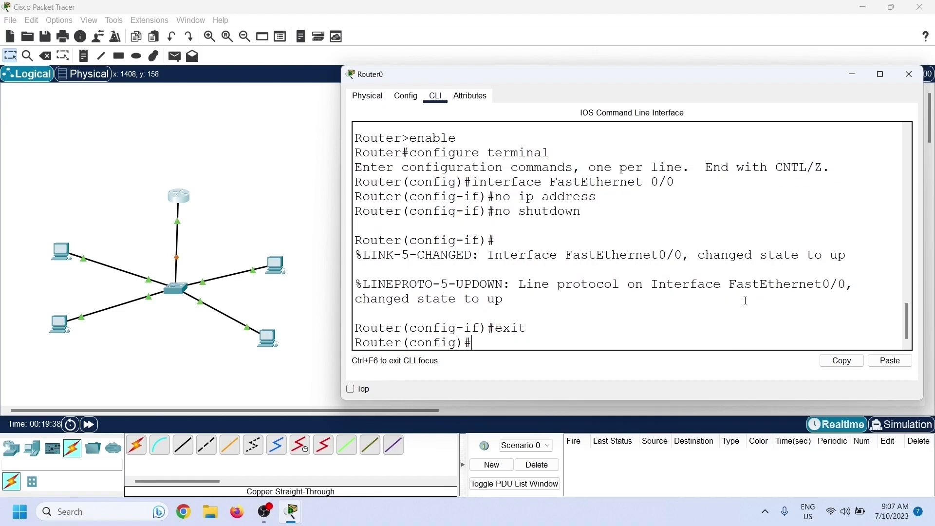
# Create subinterface Fa0/0.10 with encapsulation dot1Q 10 and address 10.0.0.1 255.0.0.0.
pyautogui.press('Up')
pyautogui.press('Up')
pyautogui.press('Up')
pyautogui.press('Up')
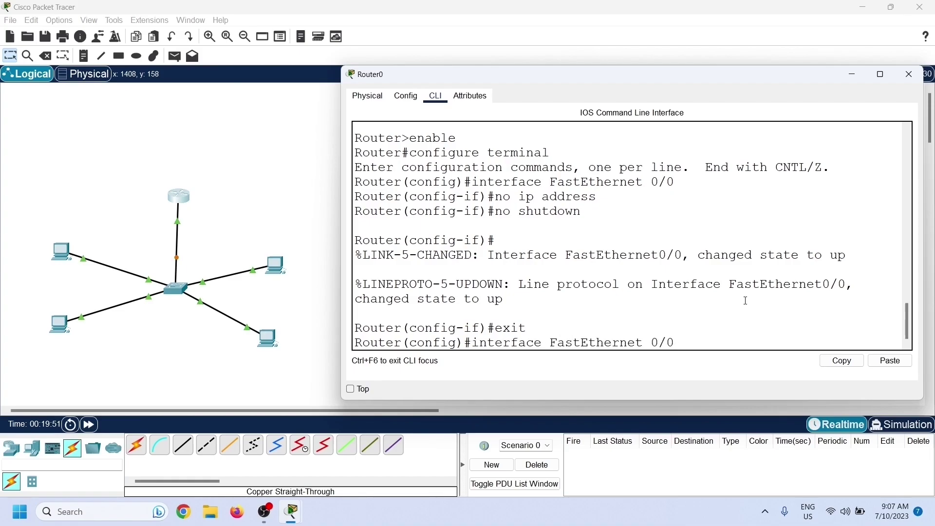
pyautogui.write('.10')
pyautogui.press('Return')
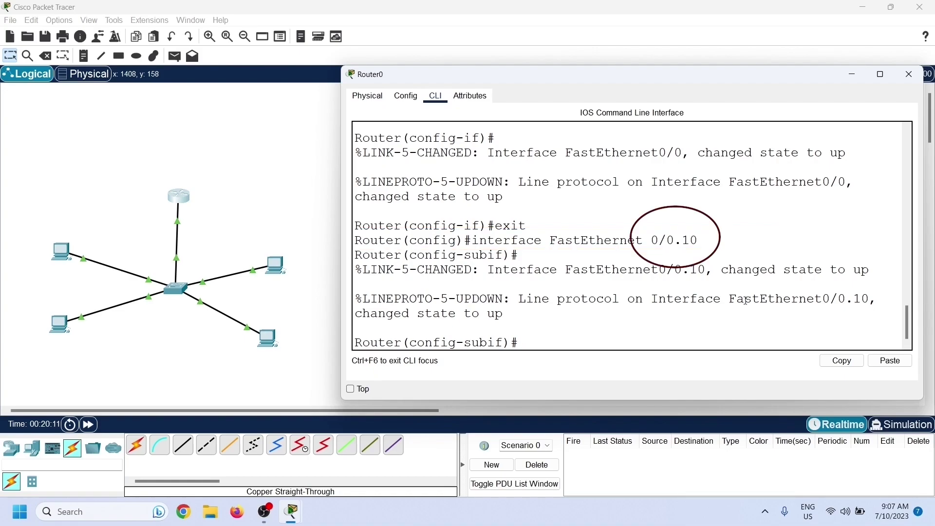
pyautogui.write('enca')
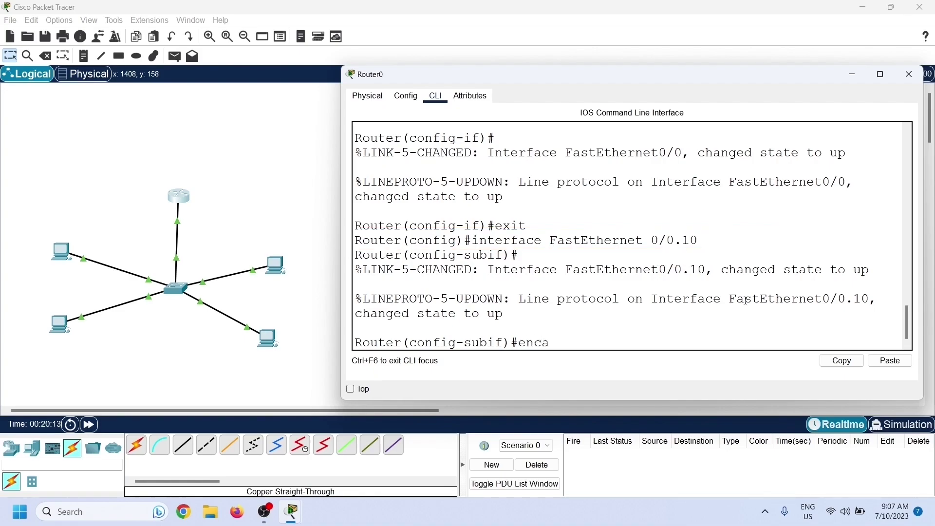
pyautogui.write('psulati')
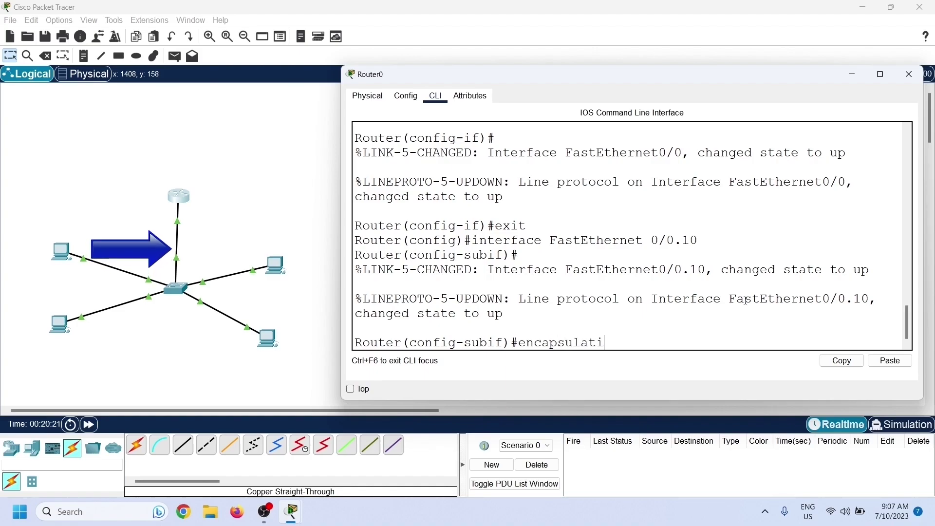
pyautogui.write('on dot')
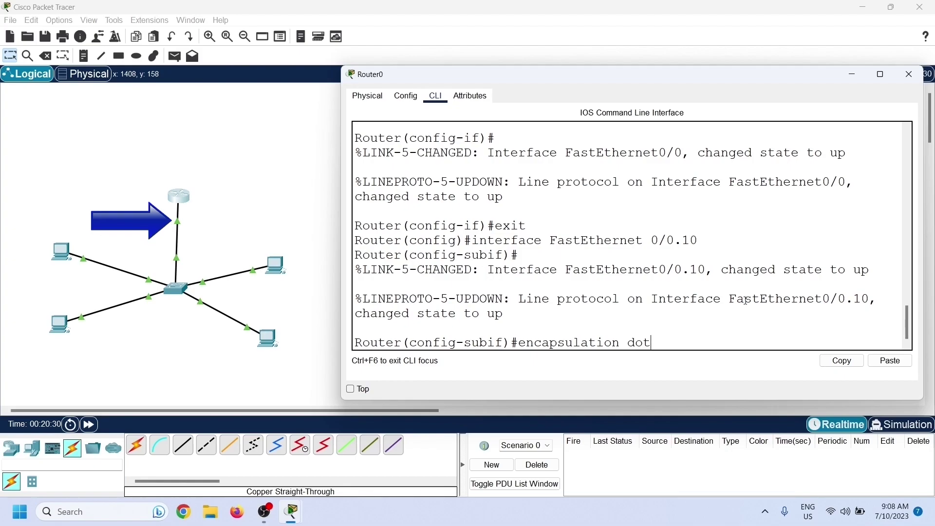
pyautogui.press('Tab')
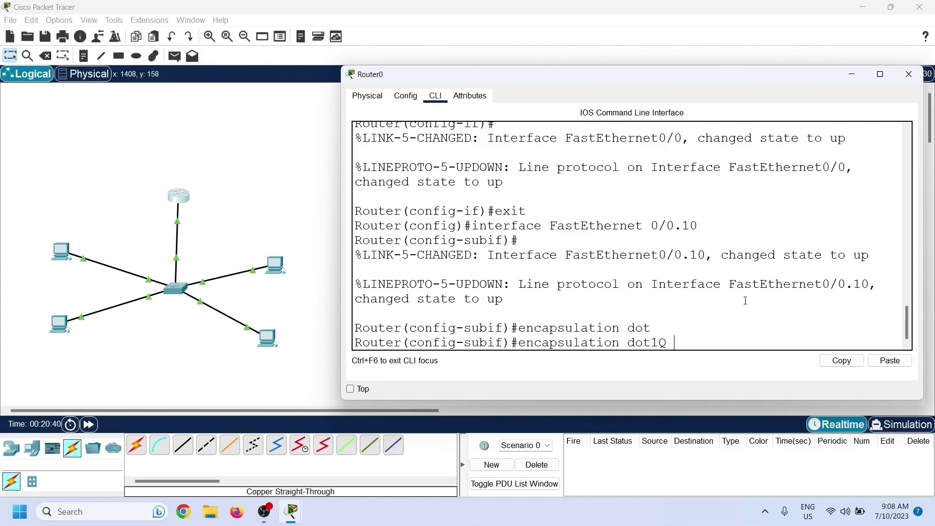
pyautogui.write('10')
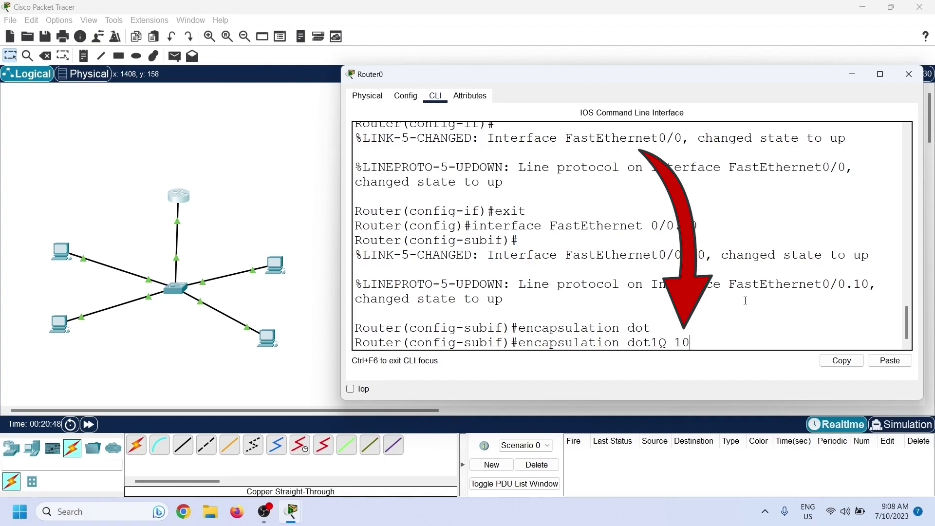
pyautogui.press('Return')
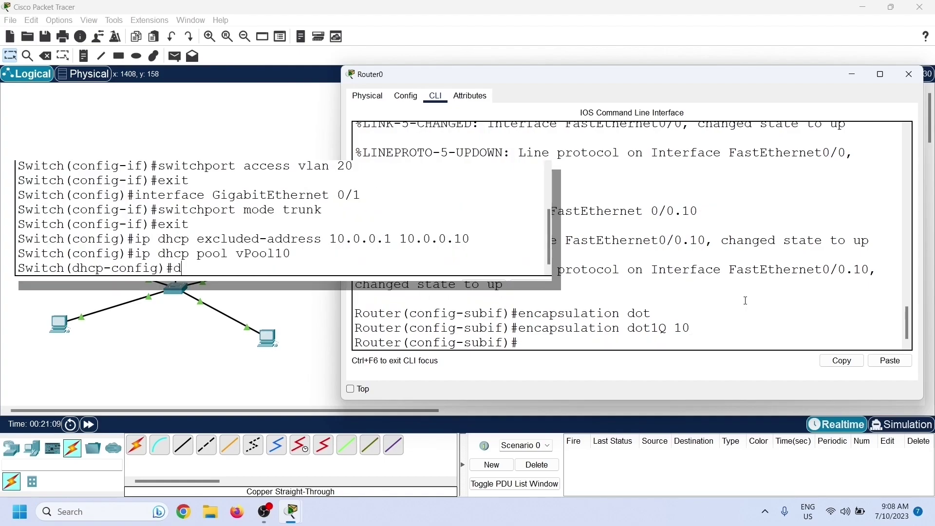
pyautogui.write('ip address')
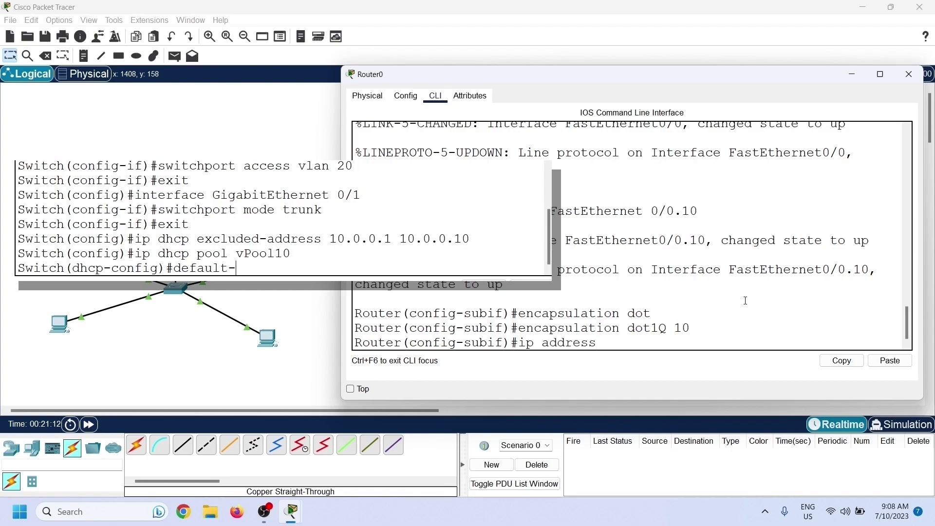
pyautogui.write(' 10.0.0.1 ')
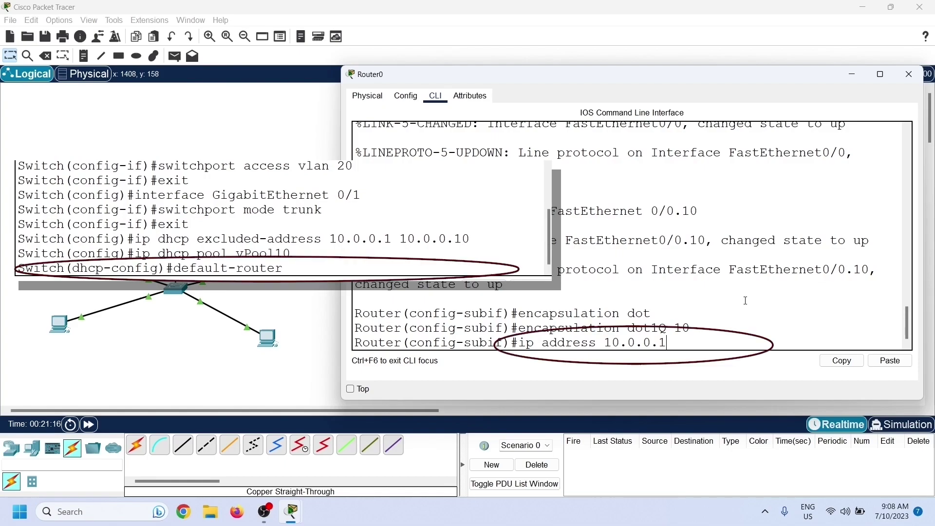
pyautogui.write('255.0.0.0')
pyautogui.press('Return')
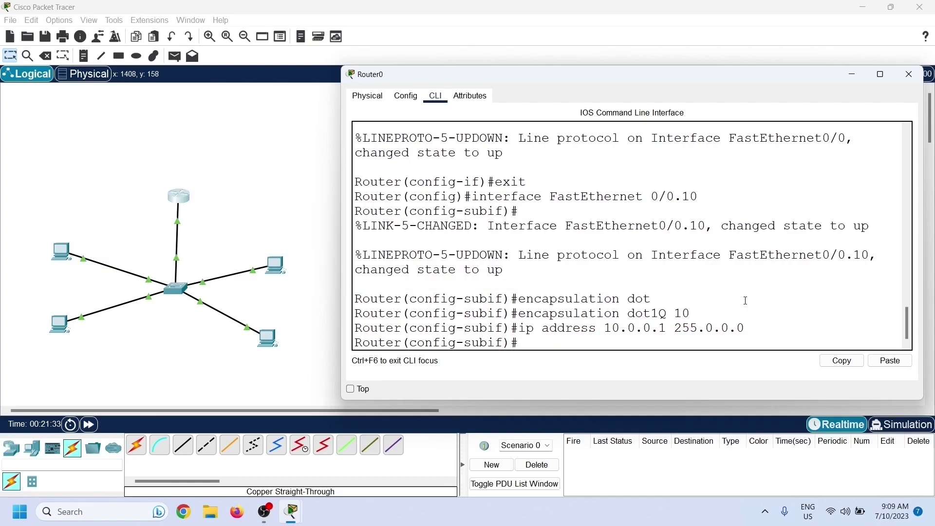
pyautogui.write('exit')
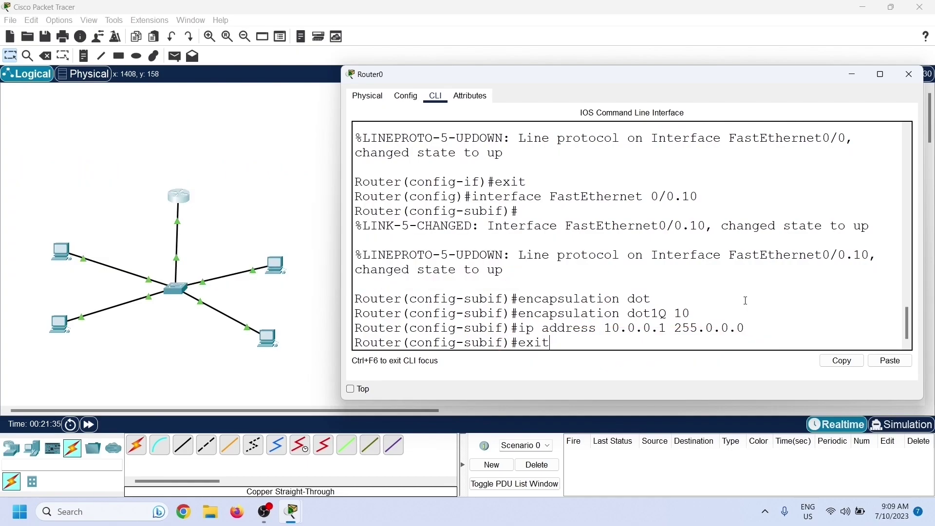
pyautogui.press('Return')
# Create subinterface Fa0/0.20 with encapsulation dot1Q 20 and address 20.0.0.1 255.0.0.0.
pyautogui.write('interface FastEthernet 0/0.20')
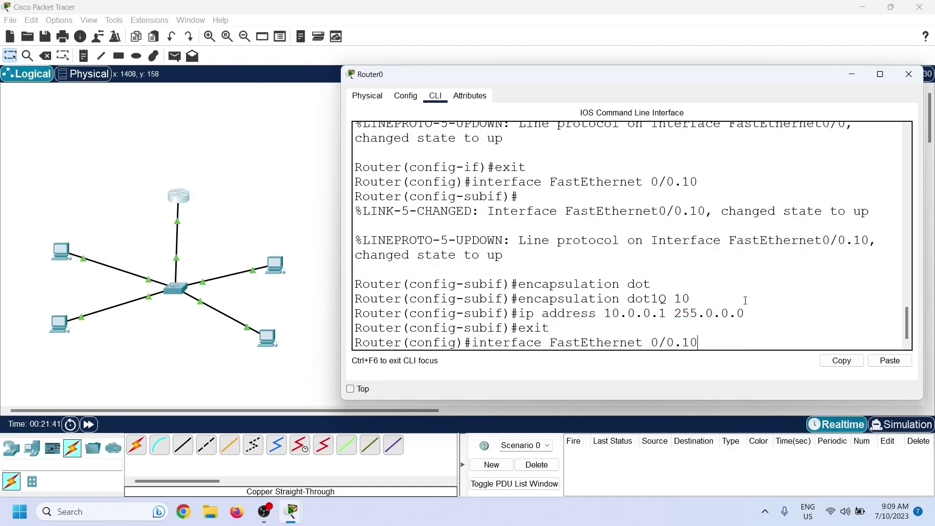
pyautogui.press('Return')
pyautogui.write('encapsulation dot1Q 20')
pyautogui.press('Return')
pyautogui.write('interface FastEthernet 0/0.20')
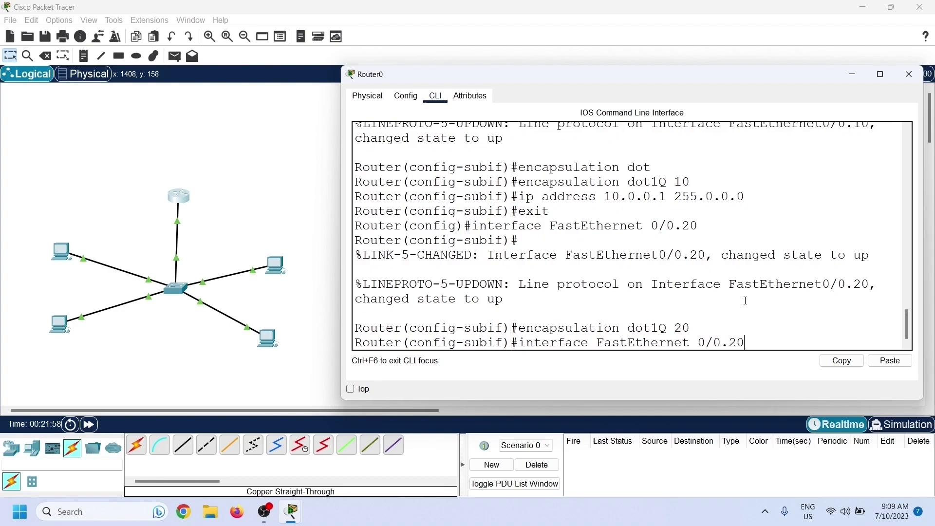
pyautogui.press('Up')
pyautogui.press('Up')
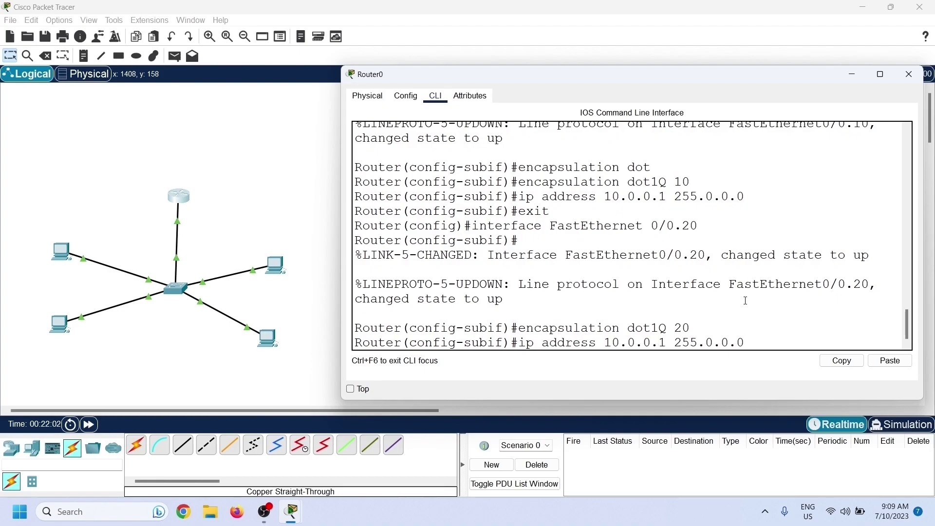
pyautogui.press('Left')
pyautogui.press('Left')
pyautogui.press('Left')
pyautogui.press('Left')
pyautogui.press('Left')
pyautogui.press('Left')
pyautogui.press('Left')
pyautogui.press('Left')
pyautogui.press('Left')
pyautogui.press('Left')
pyautogui.press('Left')
pyautogui.press('Left')
pyautogui.press('Left')
pyautogui.press('Left')
pyautogui.press('Left')
pyautogui.press('Left')
pyautogui.press('Left')
pyautogui.press('BackSpace')
pyautogui.write('2')
pyautogui.press('Return')
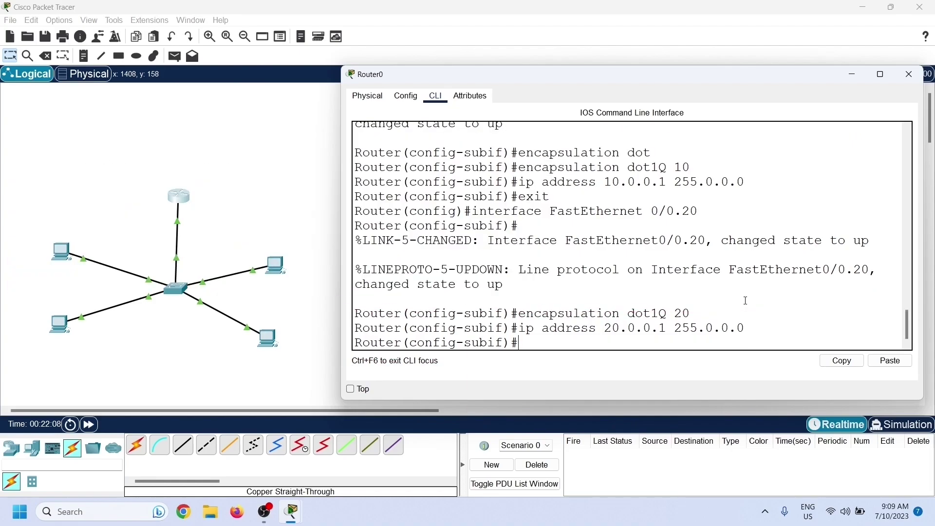
pyautogui.write('exit')
pyautogui.press('Return')
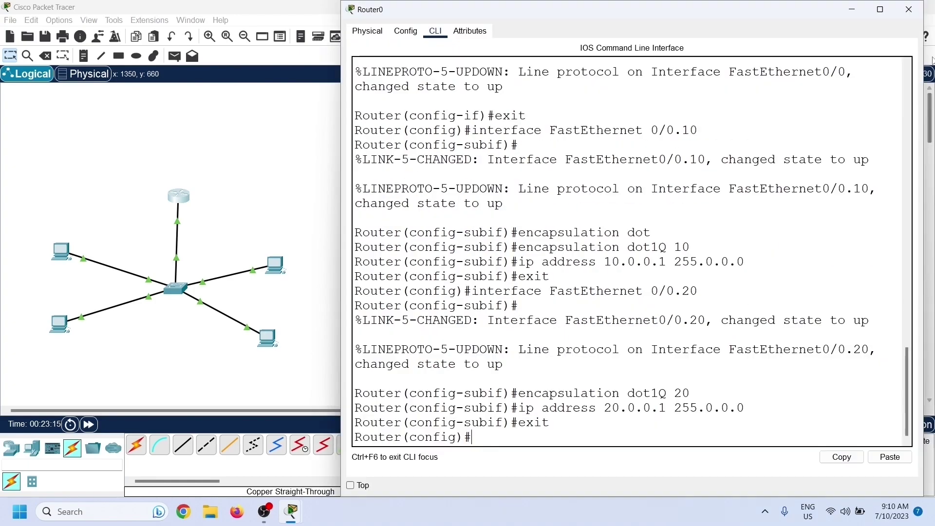
pyautogui.click(909, 10)
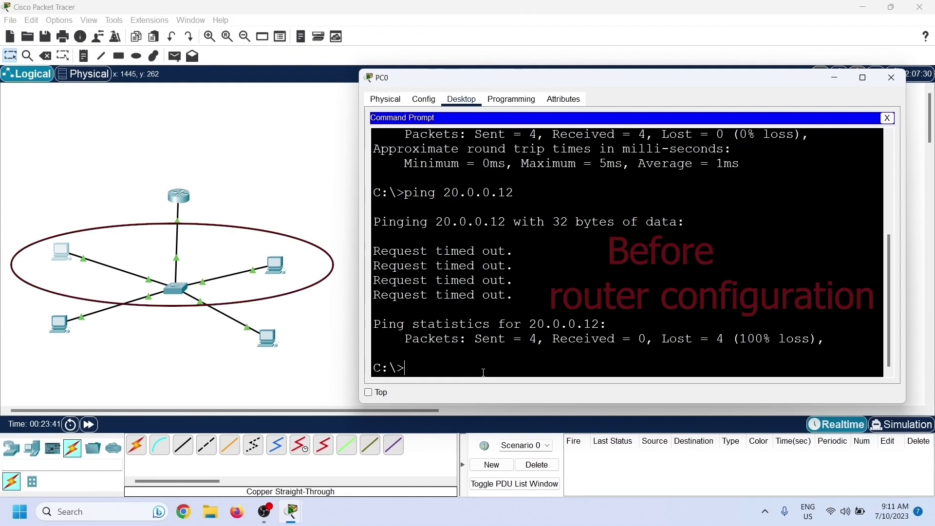
# Ping 20.0.0.12 and 20.0.0.11 from PC0 successfully, then close PC0's window.
pyautogui.press('Up')
pyautogui.press('Return')
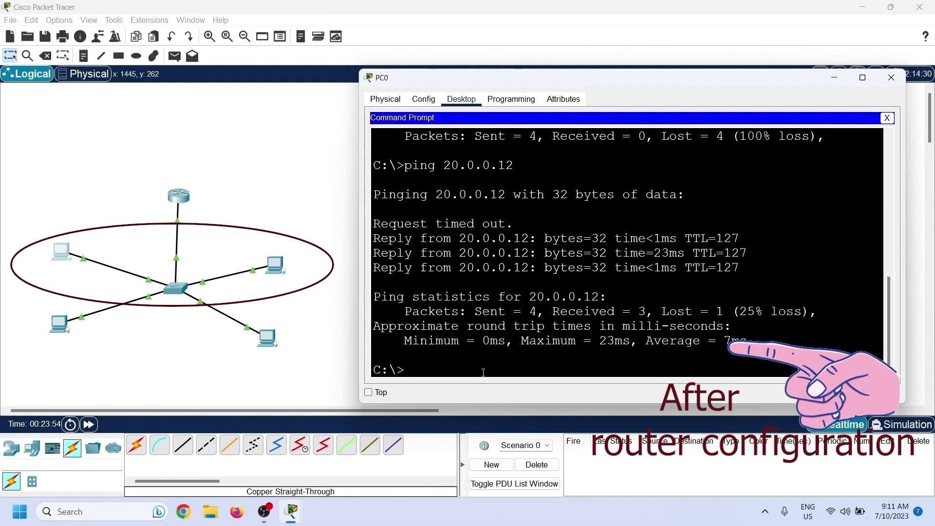
pyautogui.press('Up')
pyautogui.press('BackSpace')
pyautogui.write('11')
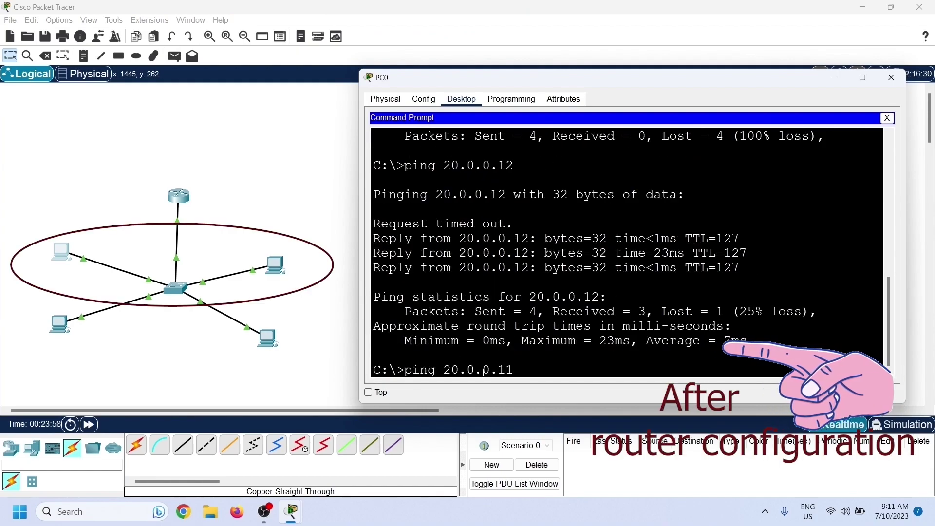
pyautogui.press('Return')
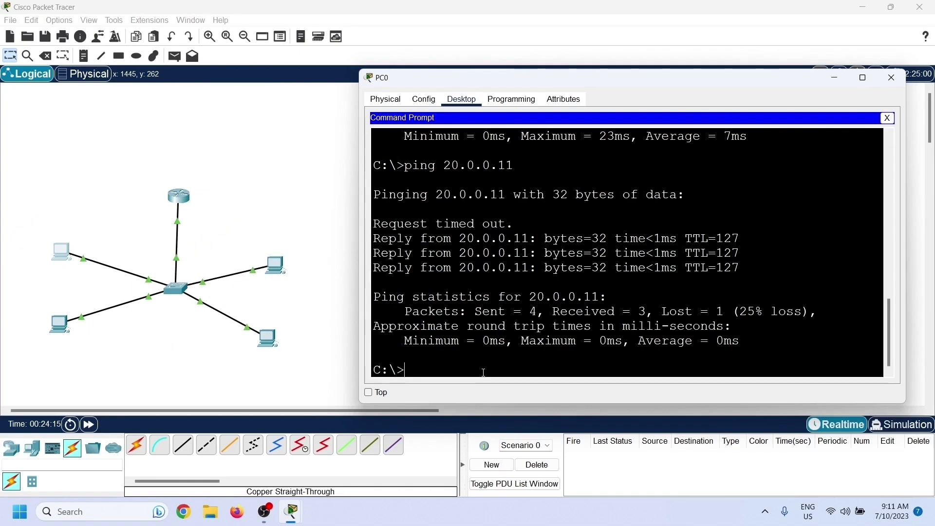
pyautogui.click(887, 82)
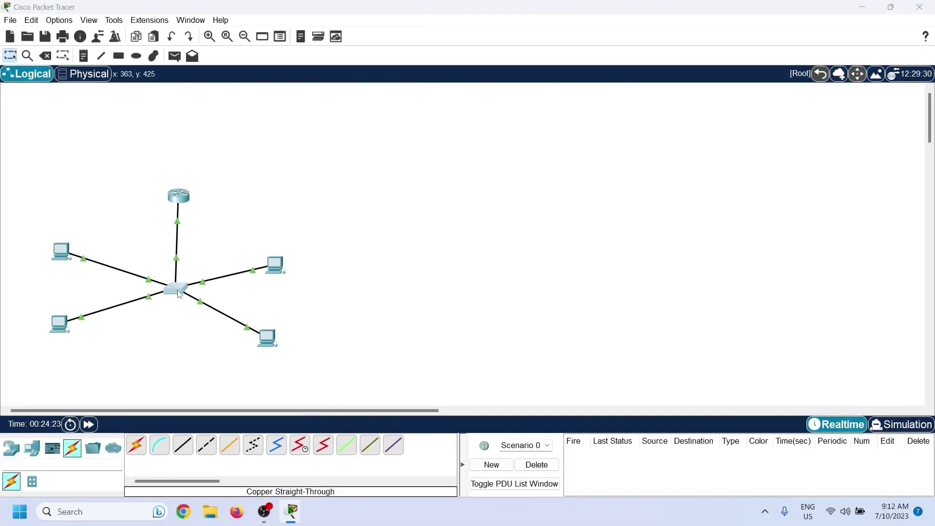
# On Switch0's CLI, run show ip dhcp binding and show ip dhcp pool vPool10.
pyautogui.click(176, 288)
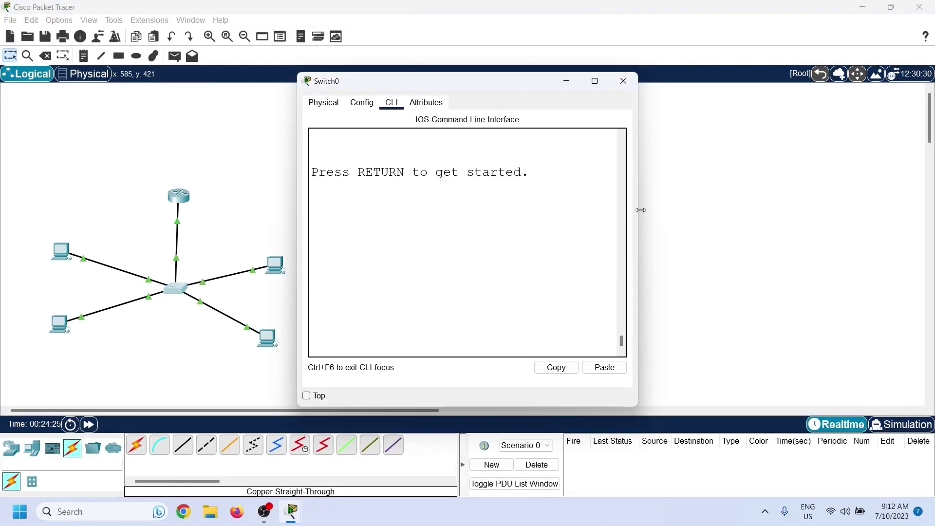
pyautogui.moveTo(640, 210); pyautogui.dragTo(917, 217)
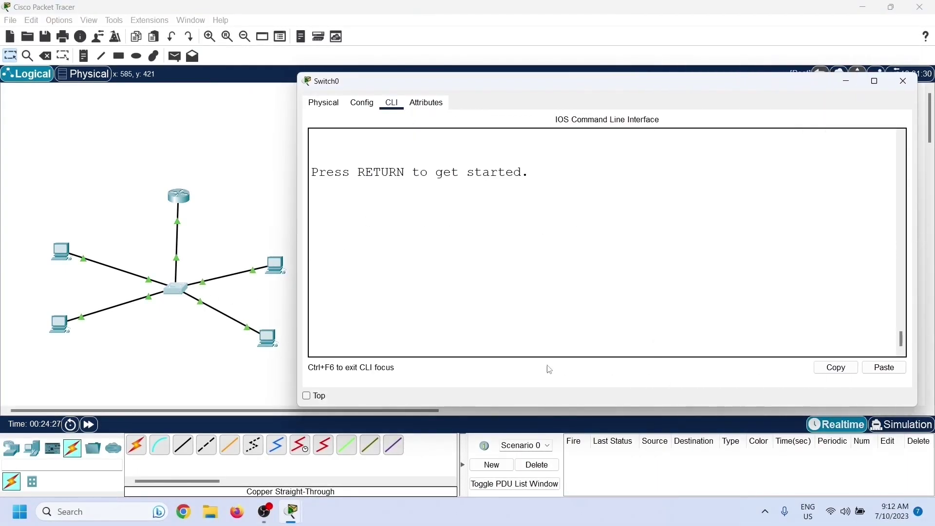
pyautogui.press('Return')
pyautogui.write('enable')
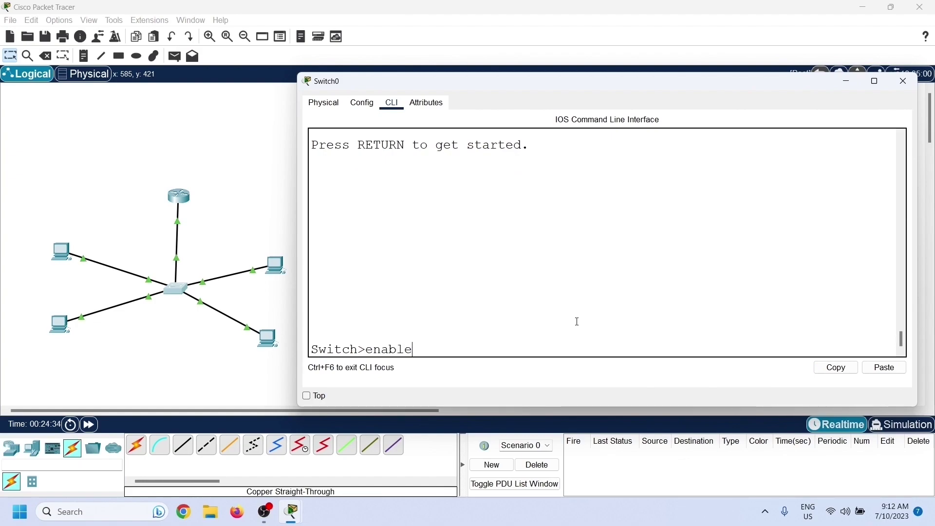
pyautogui.press('Return')
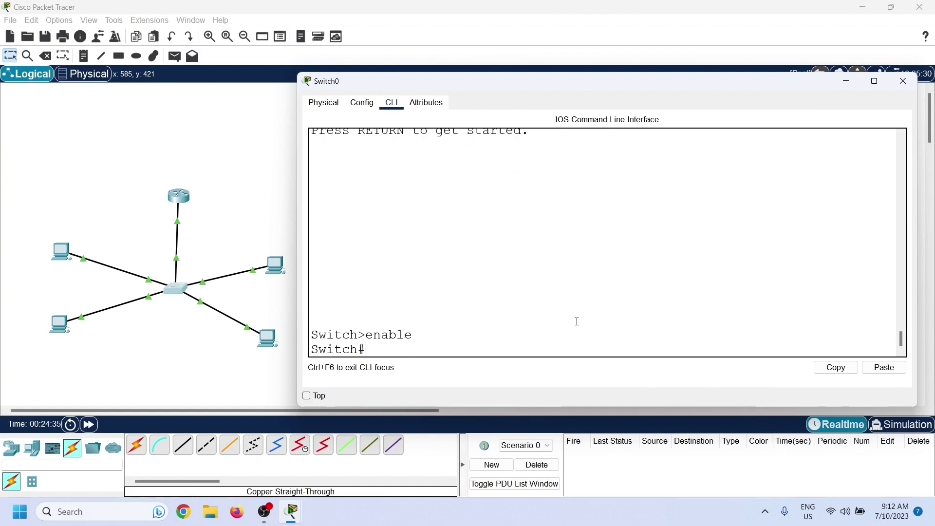
pyautogui.write('show ip dhcp binding')
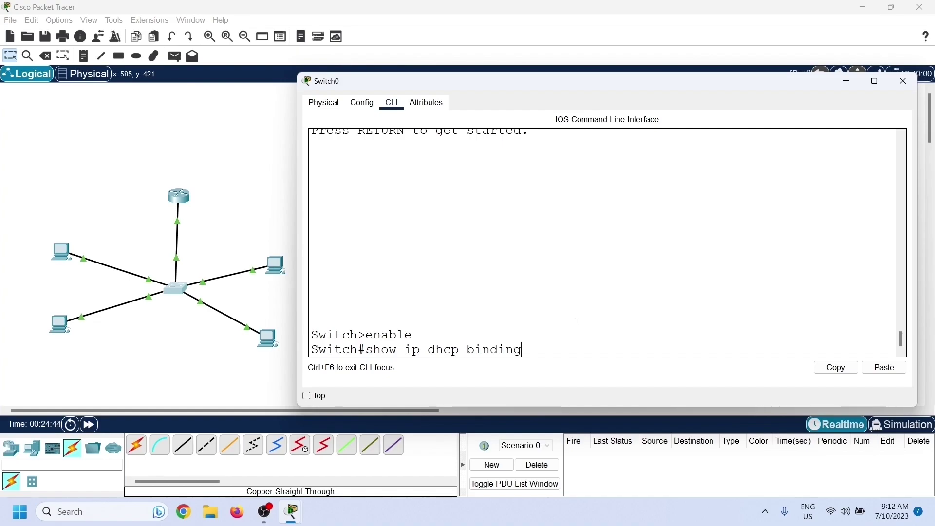
pyautogui.press('Return')
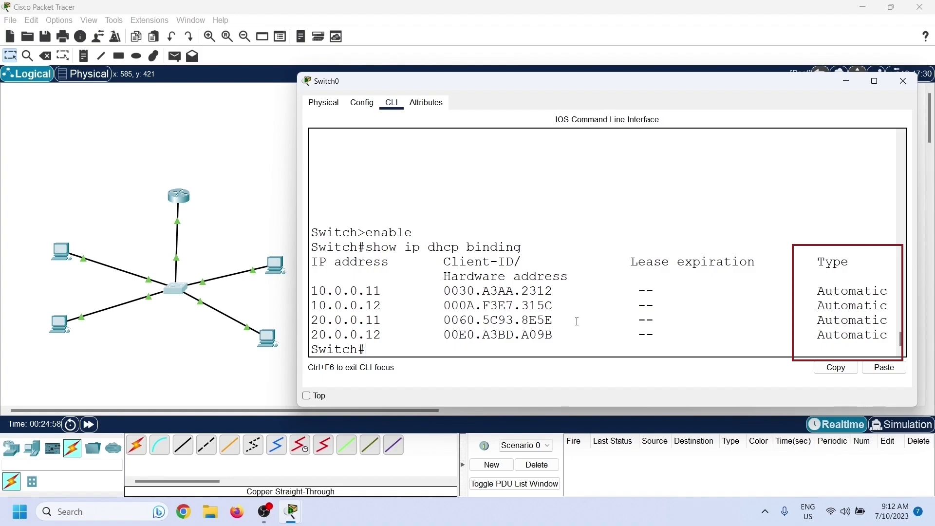
pyautogui.write('show ip dhcp ')
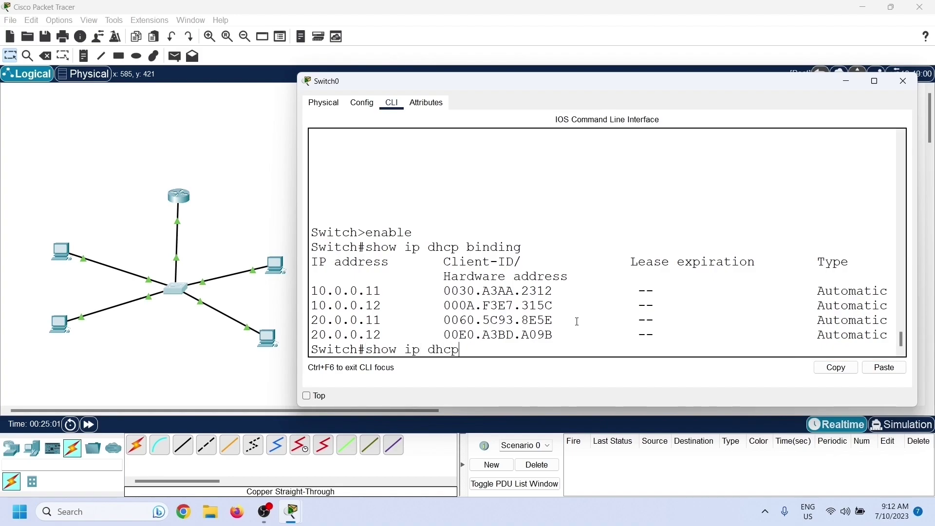
pyautogui.write('pool vPool')
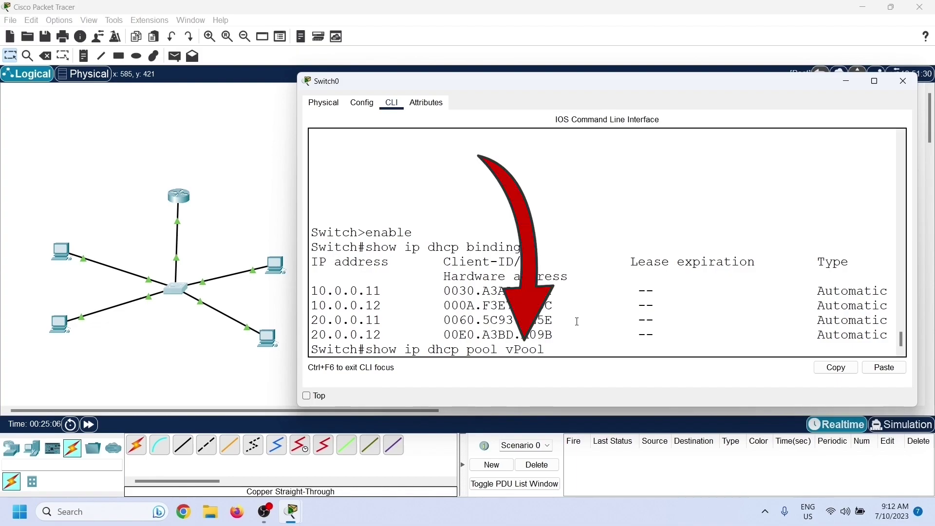
pyautogui.write('10')
pyautogui.press('Return')
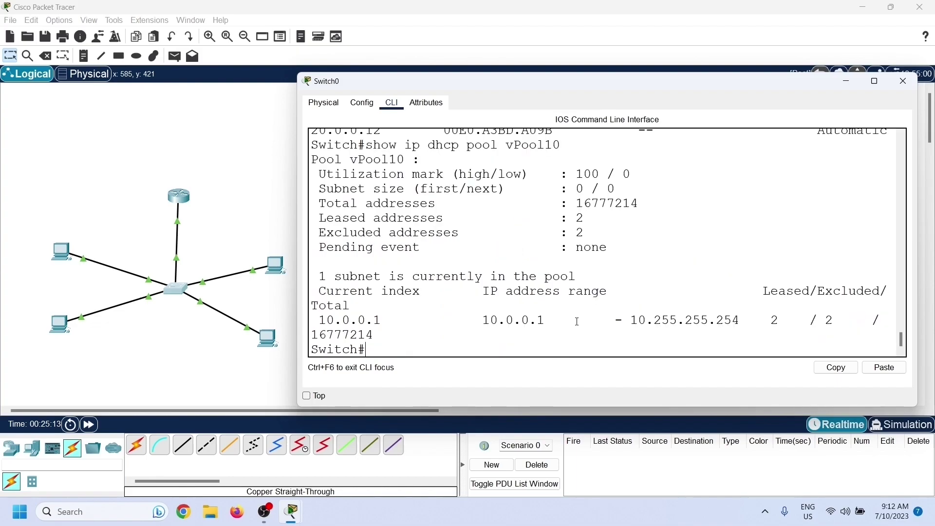